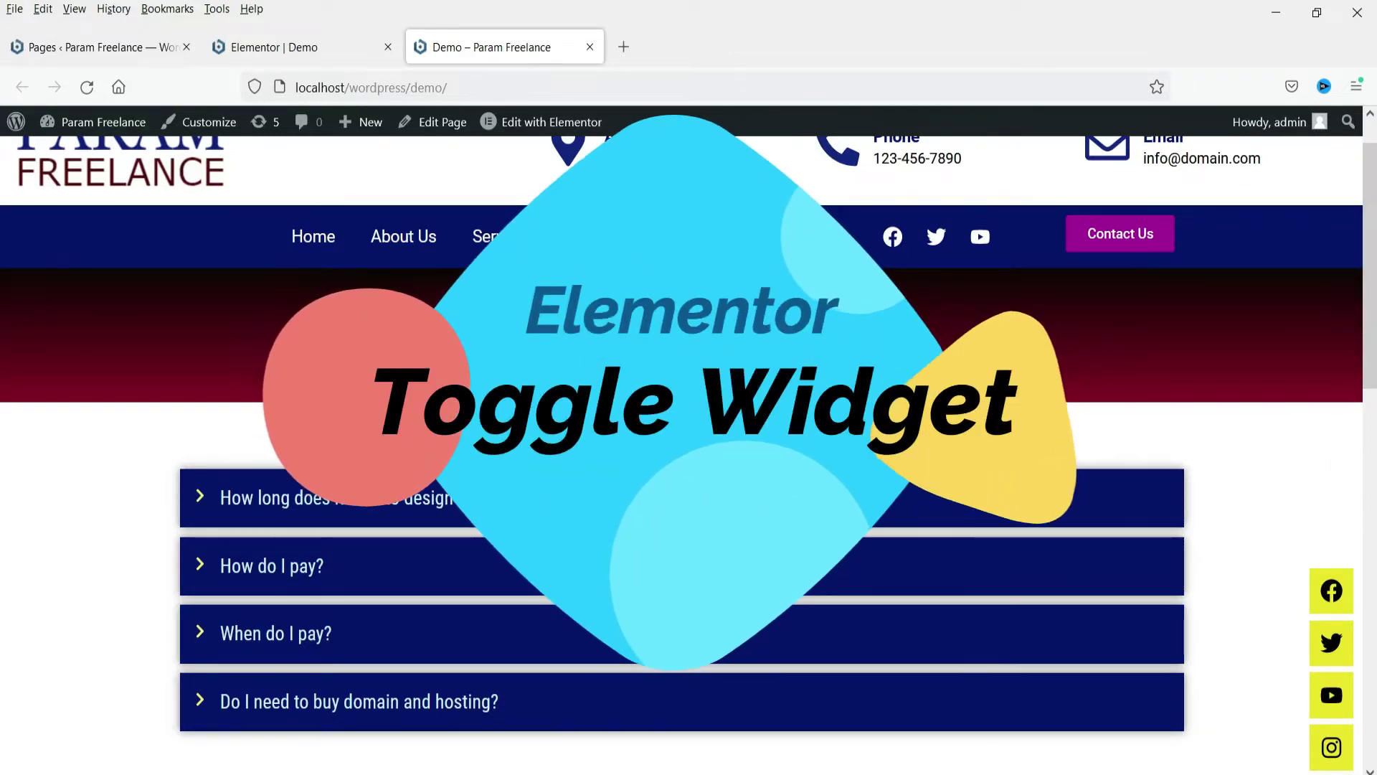
Step: Expand and collapse the FAQ questions on the live page to see how they behave
double_click(605, 510)
left_click(606, 577)
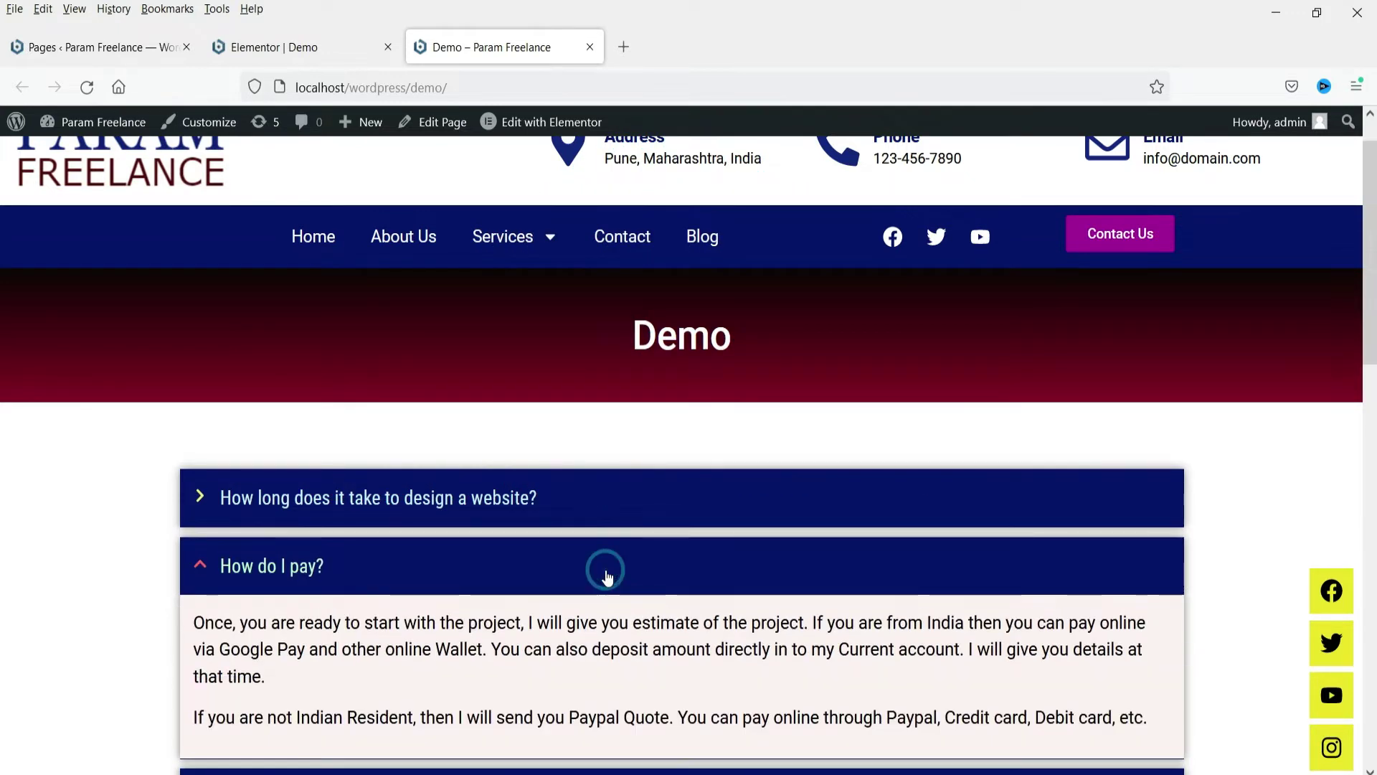
left_click(607, 576)
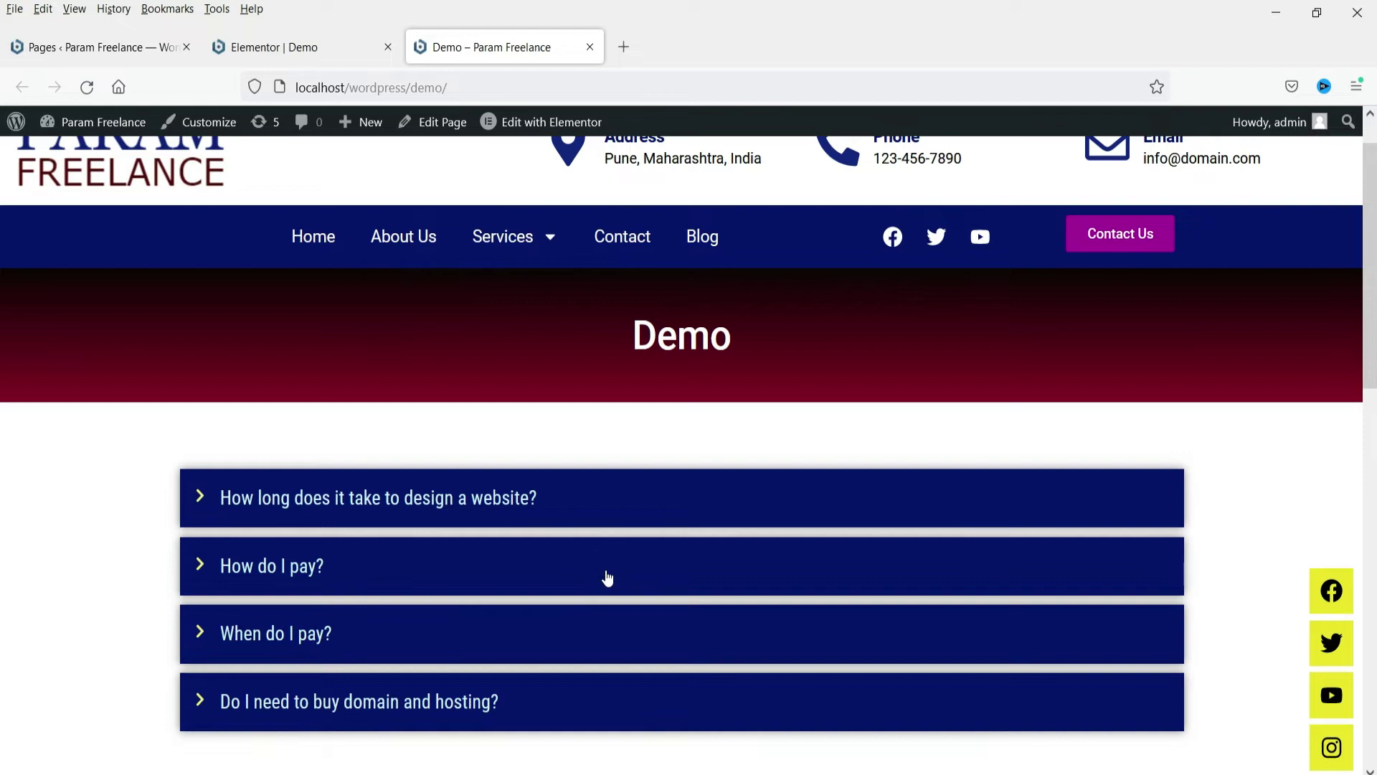
left_click(603, 508)
left_click(603, 506)
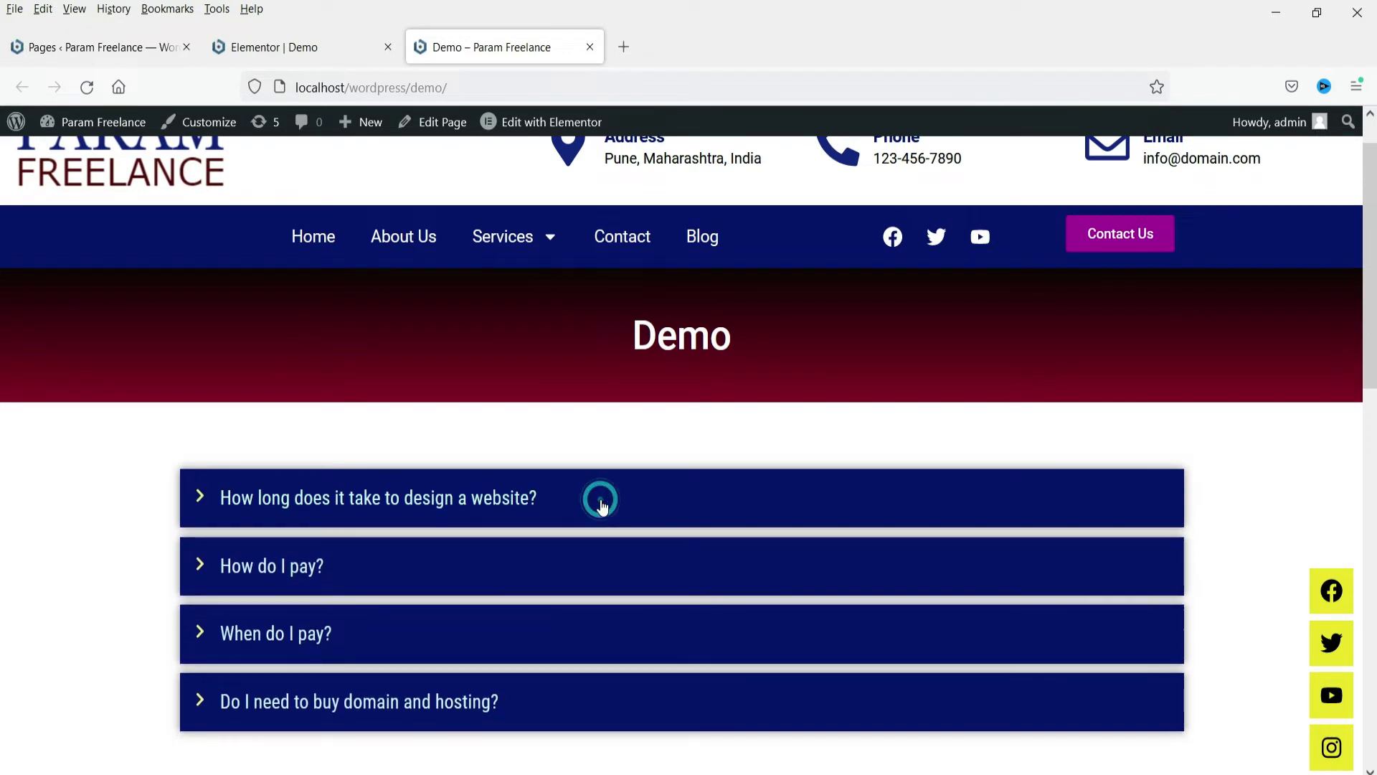
left_click(589, 506)
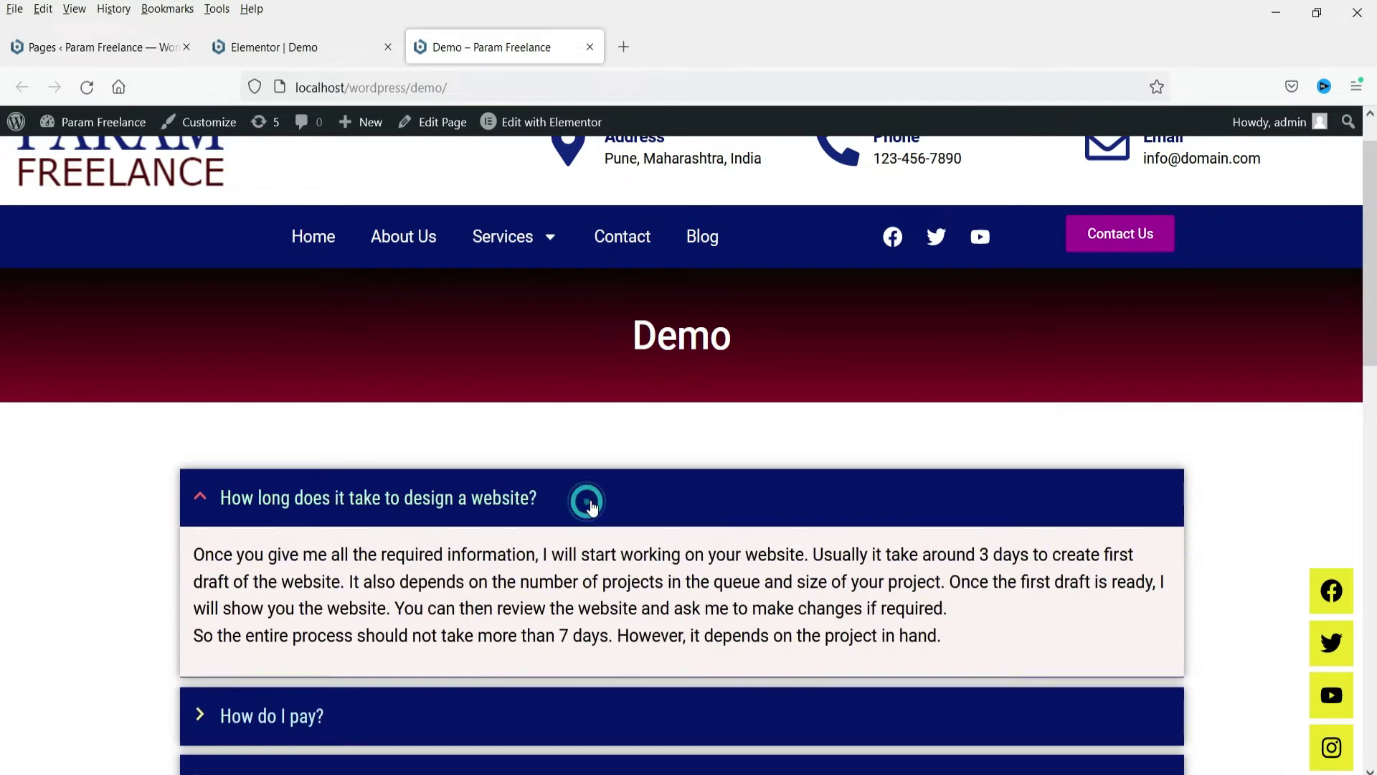
left_click(589, 503)
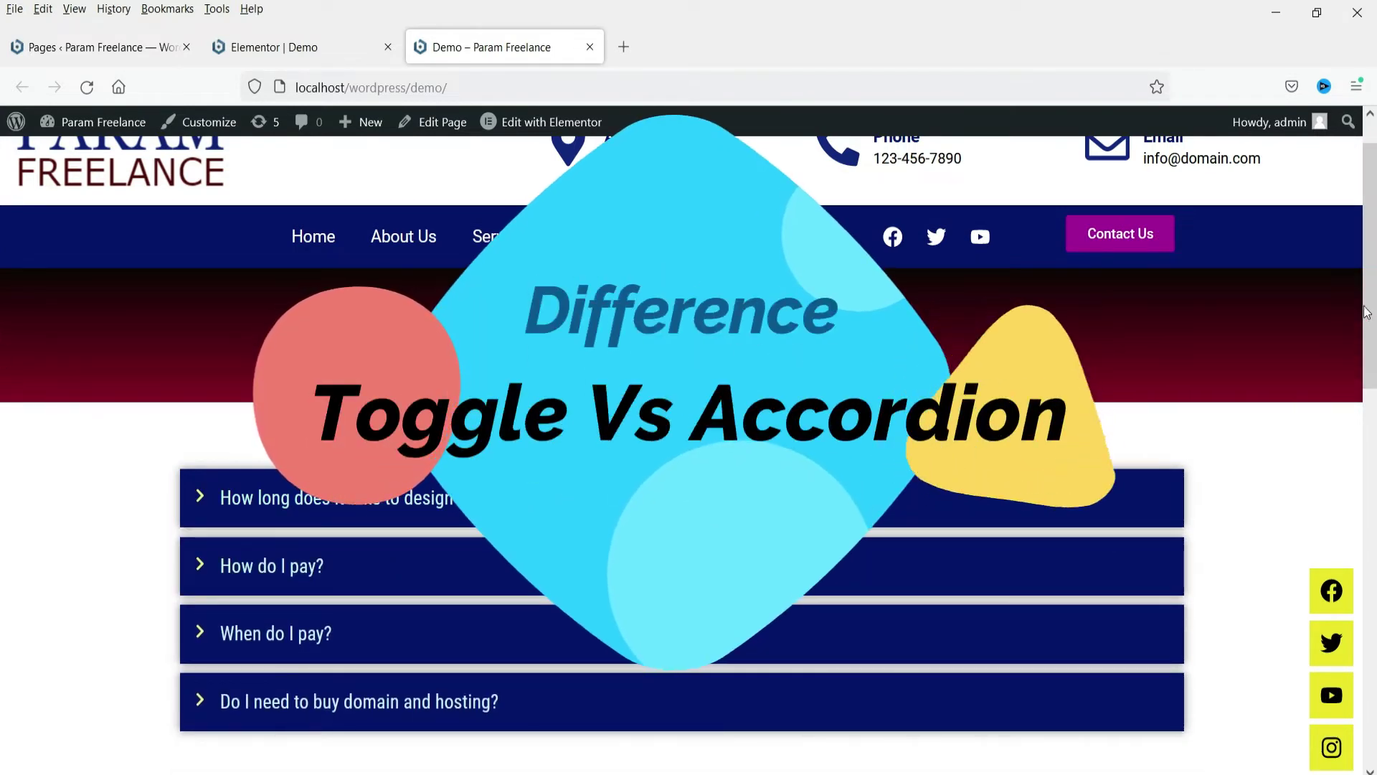
Step: Scroll the live page to compare the Toggle and Accordion sections
scroll(1367, 298, "down", 2)
scroll(1370, 347, "down", 5)
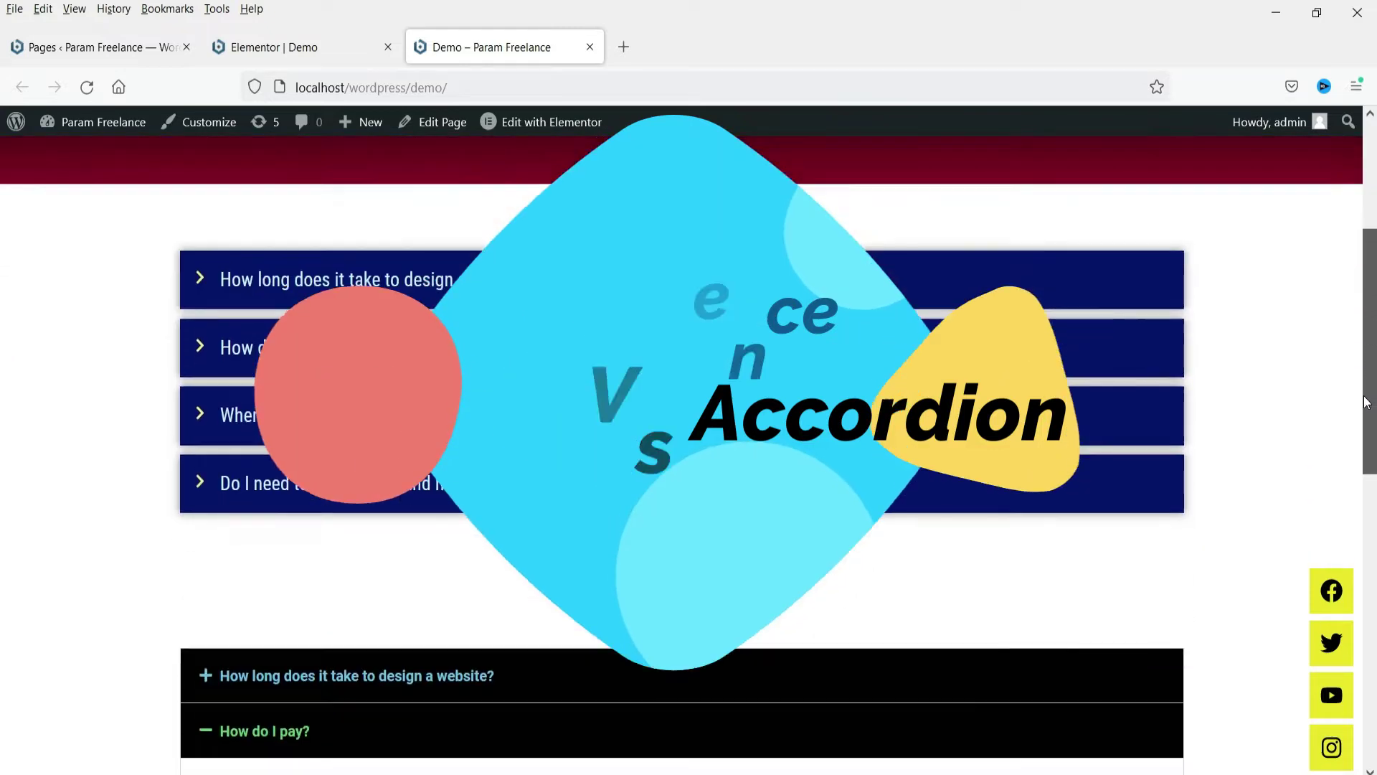
scroll(720, 373, "up", 4)
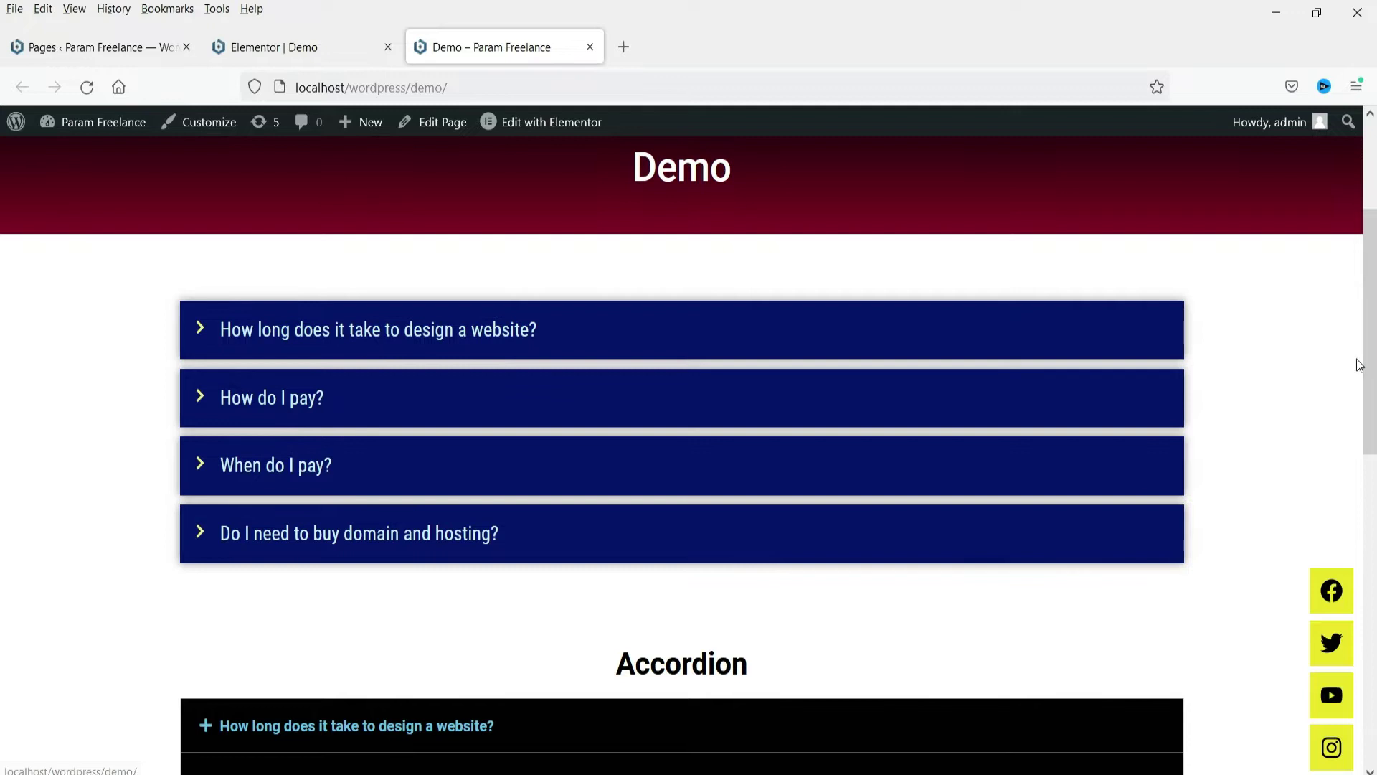
scroll(1366, 355, "down", 5)
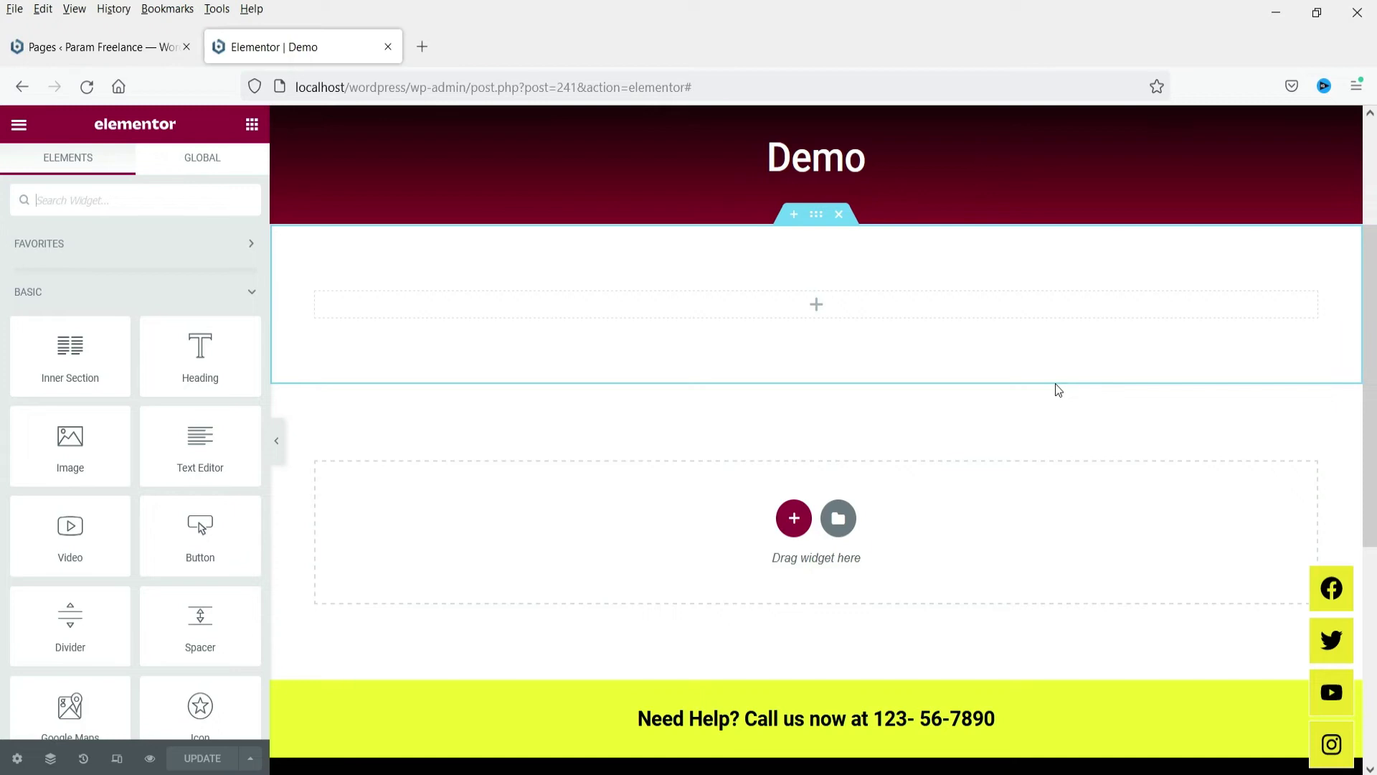
Step: Delete the empty section and add a new one-column section below the Demo header
left_click(838, 213)
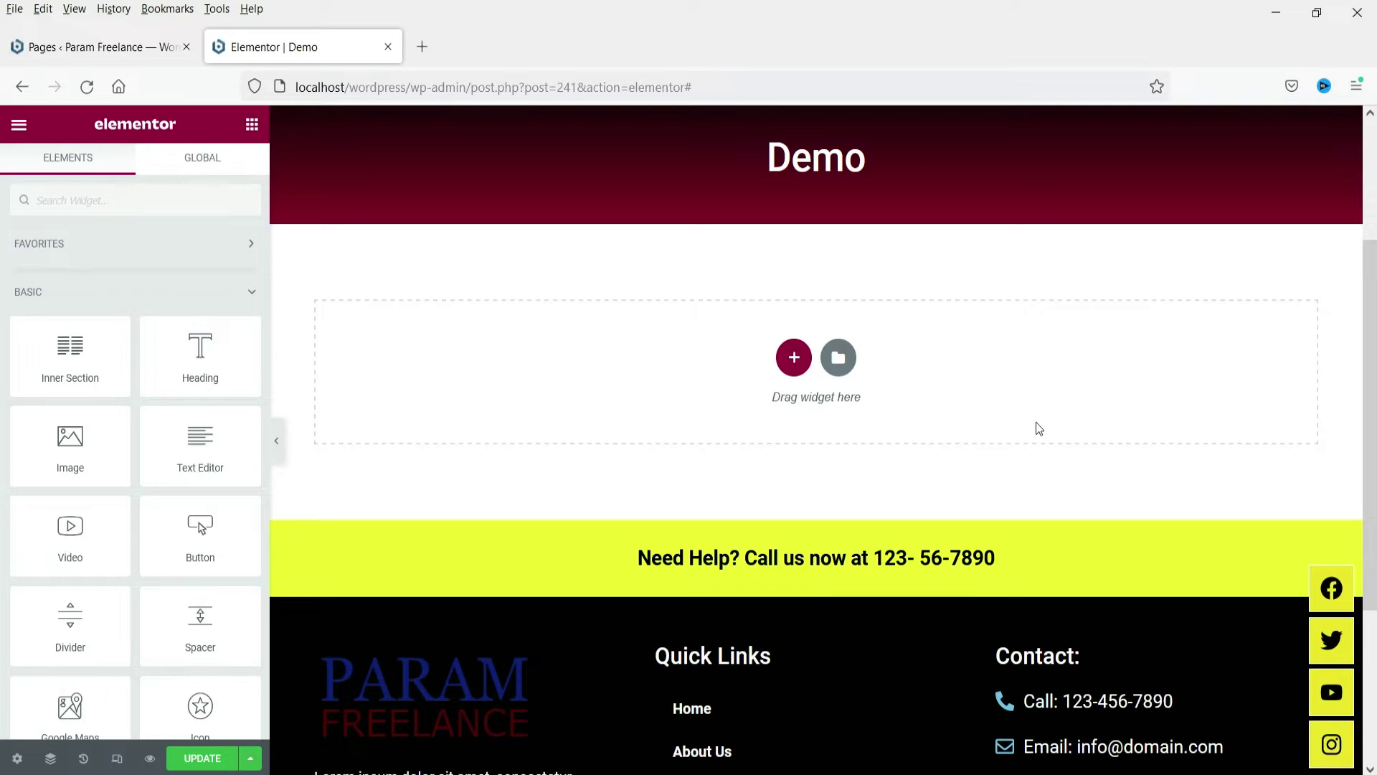
left_click(784, 363)
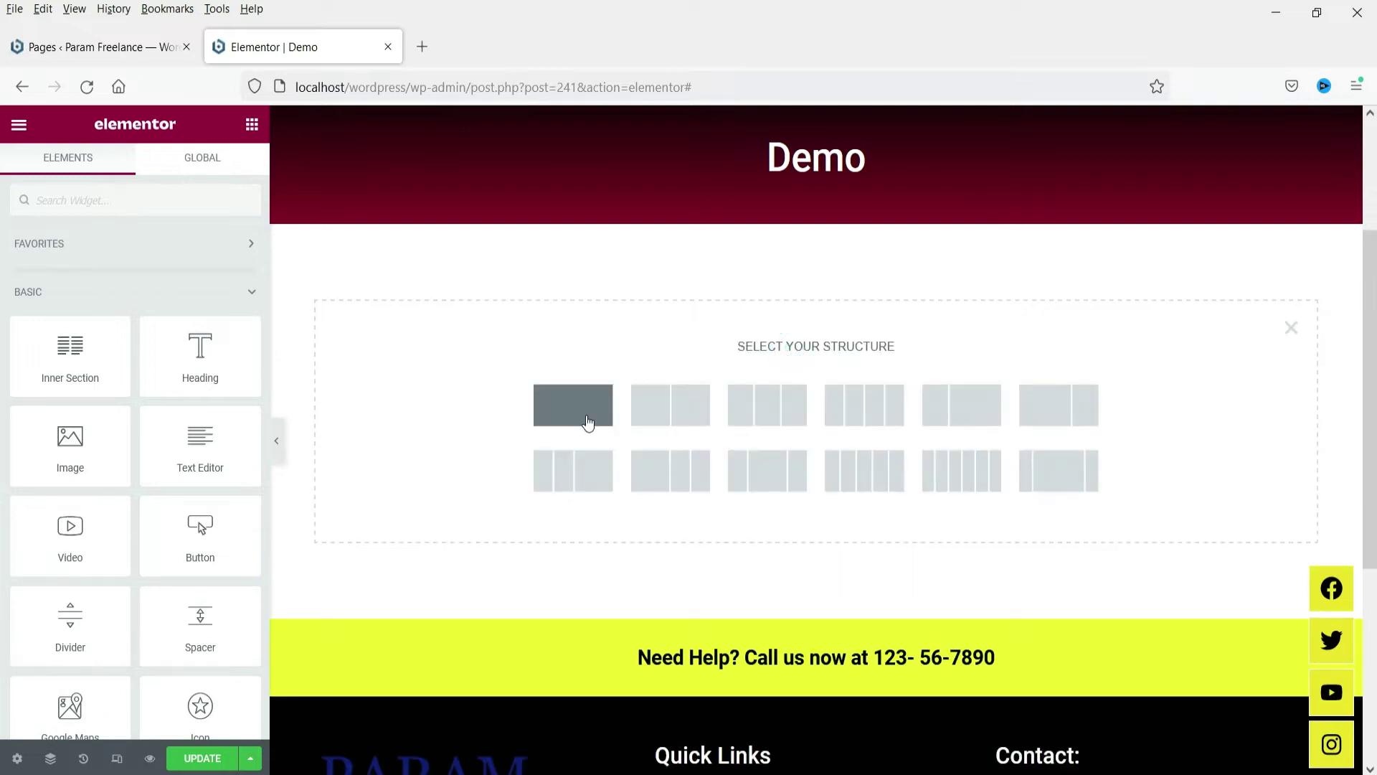
left_click(586, 419)
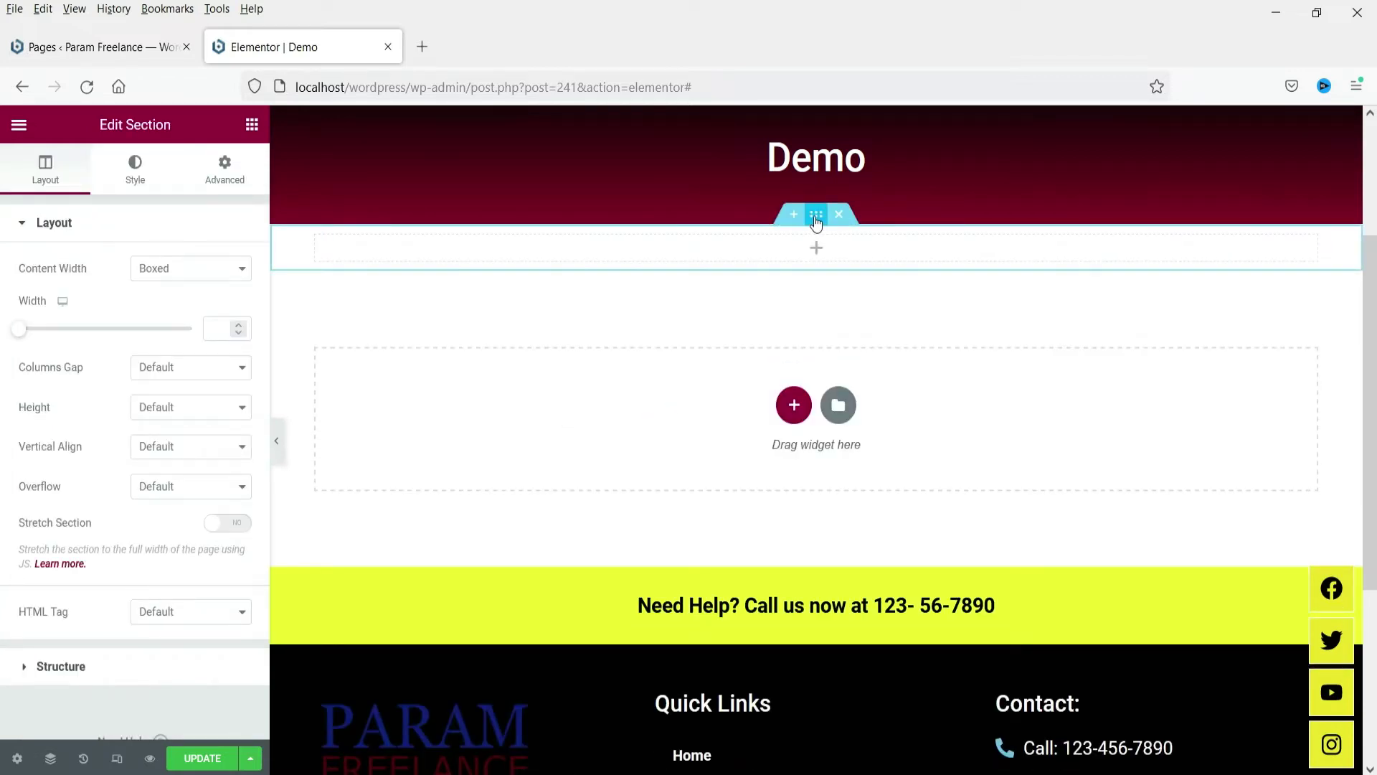
Step: Unlink the section's padding and set top and bottom to 60 px
left_click(196, 179)
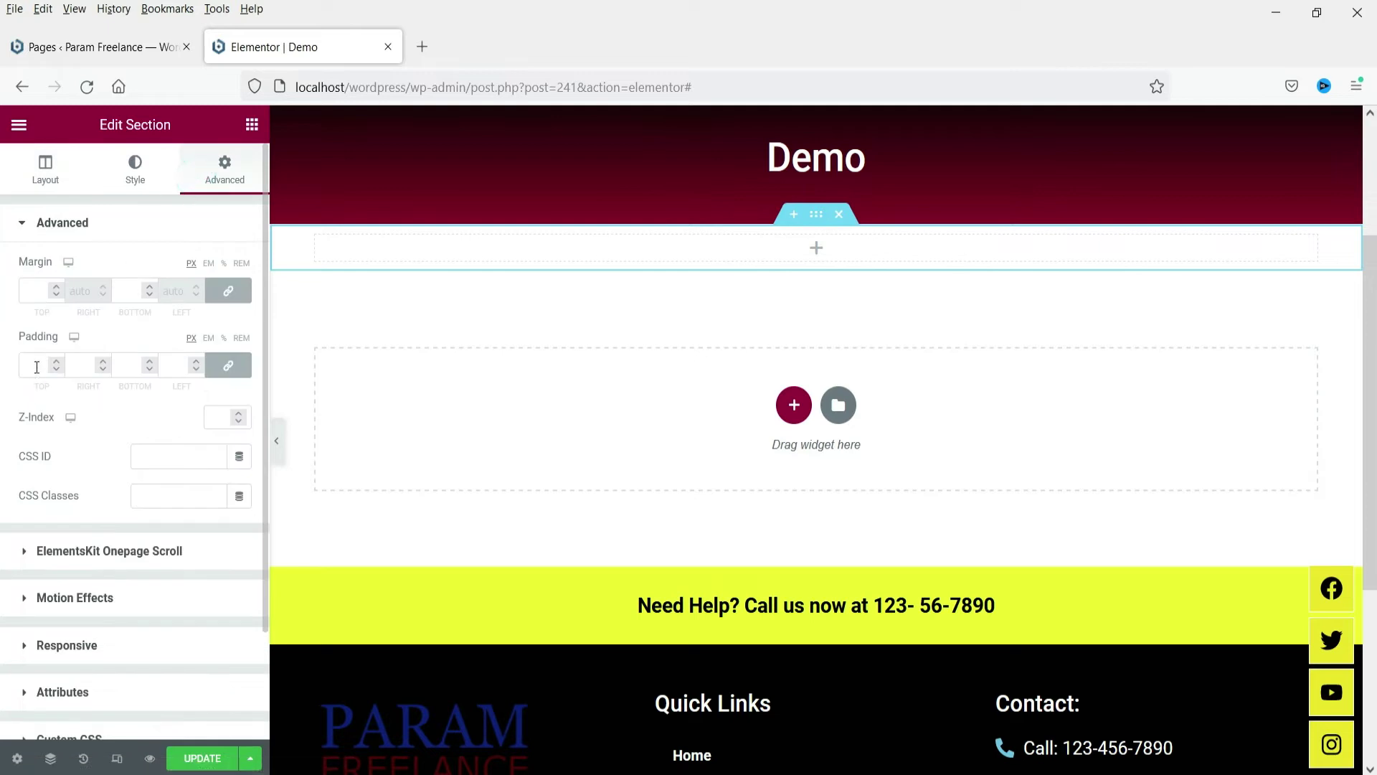
left_click(228, 365)
left_click(34, 366)
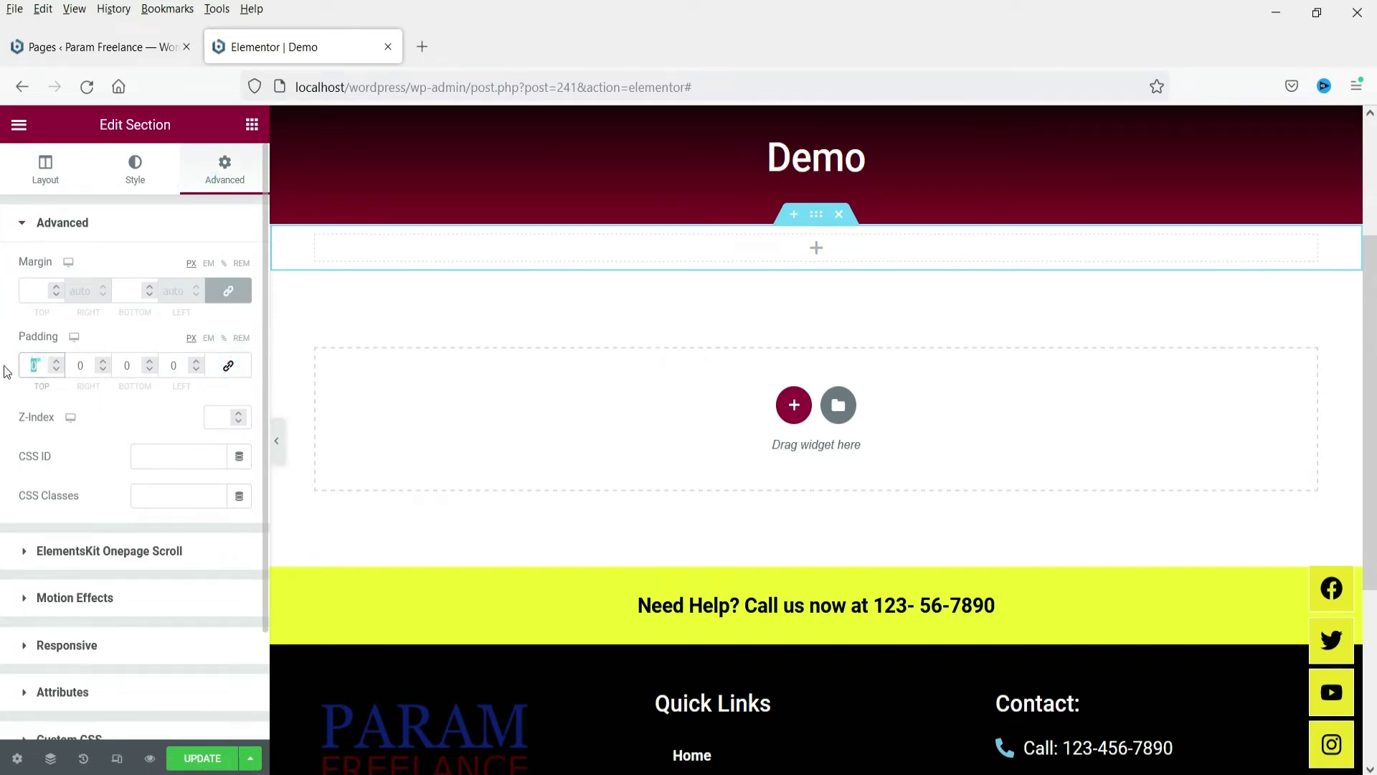
type("60")
left_click(131, 366)
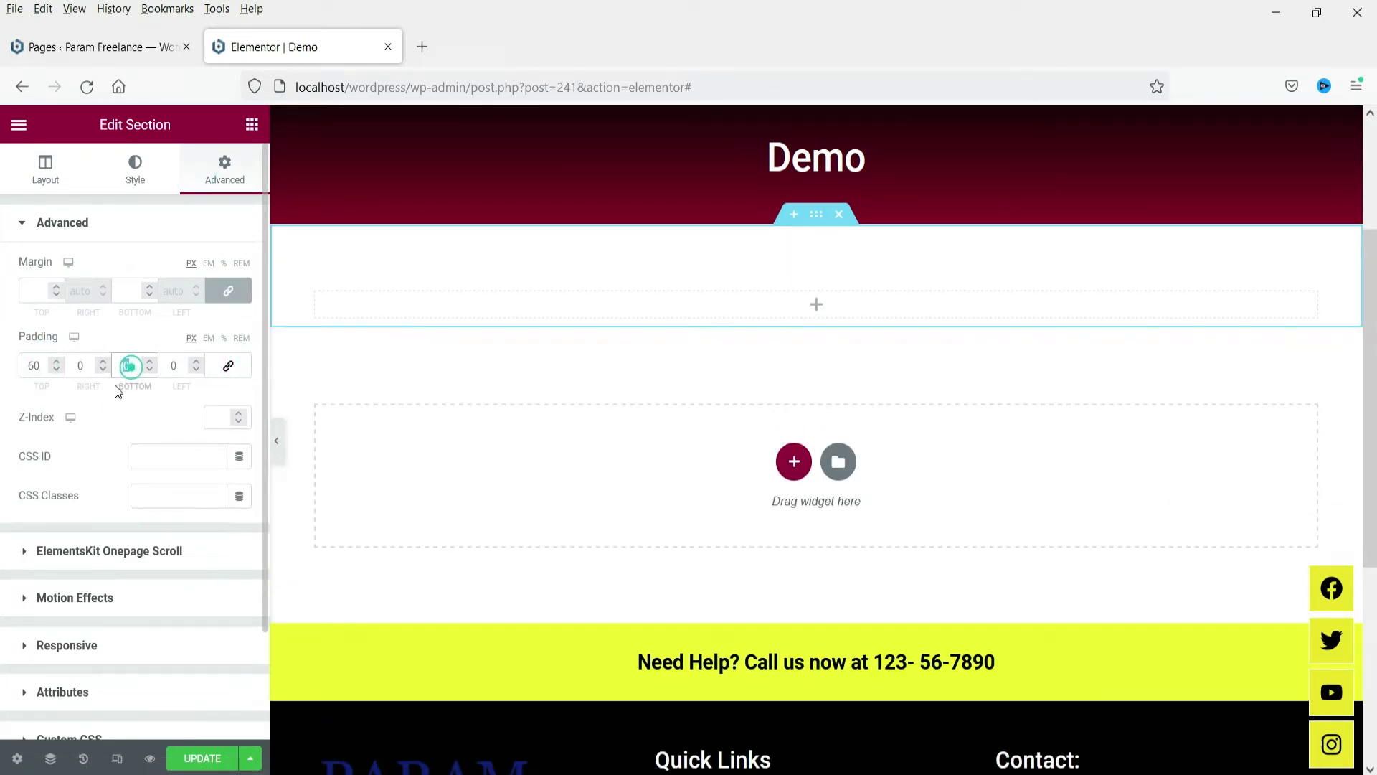
type("60")
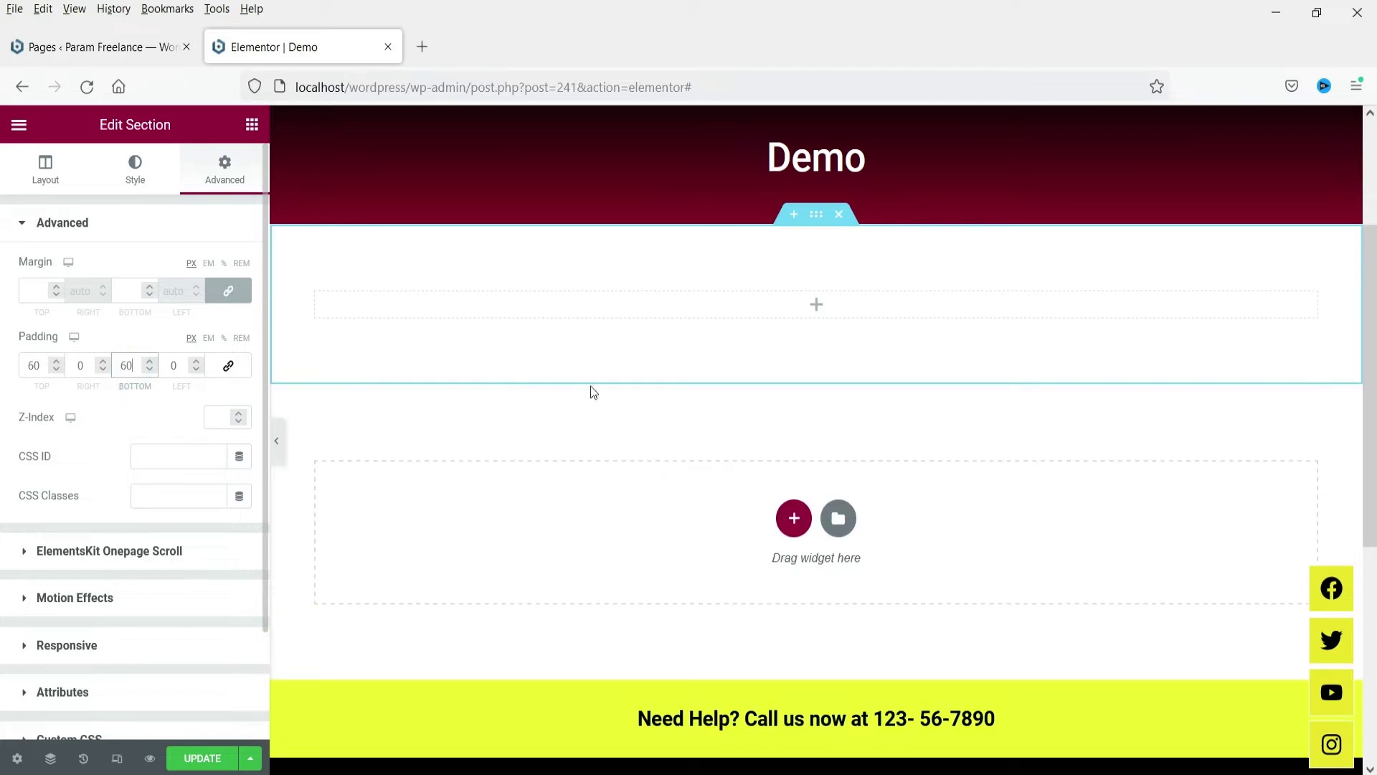
left_click(815, 306)
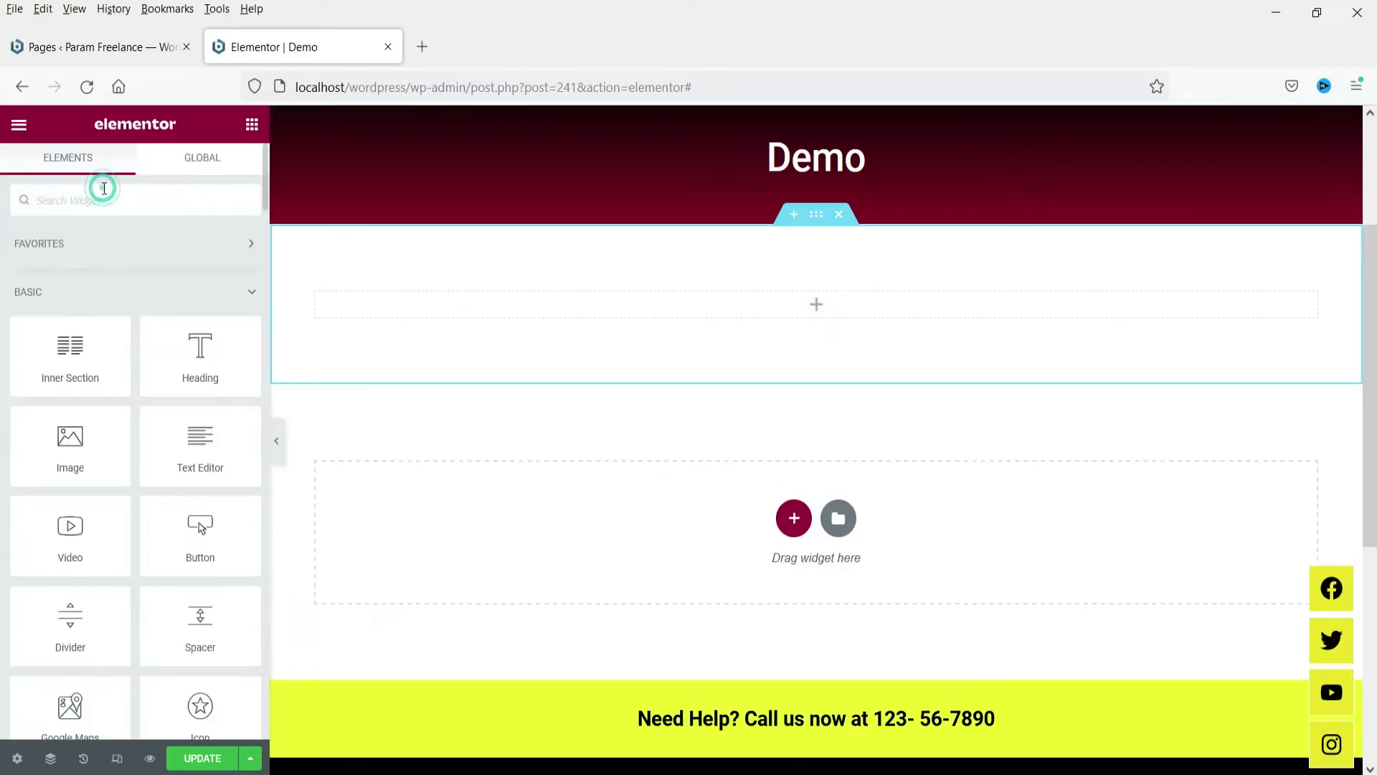
Step: Search the widgets for 'toggle' and drag the Toggle widget into the new column
type("toggl")
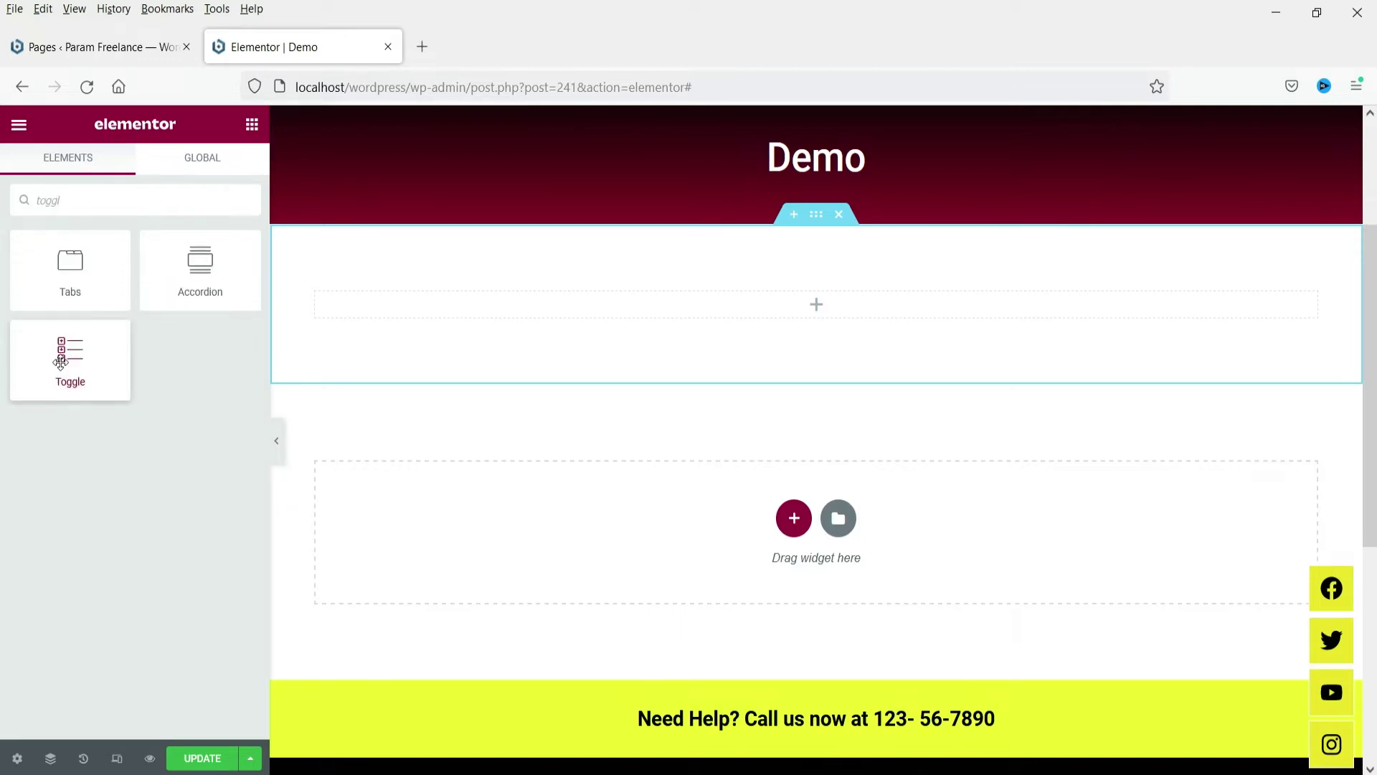
left_click_drag(60, 353, 640, 301)
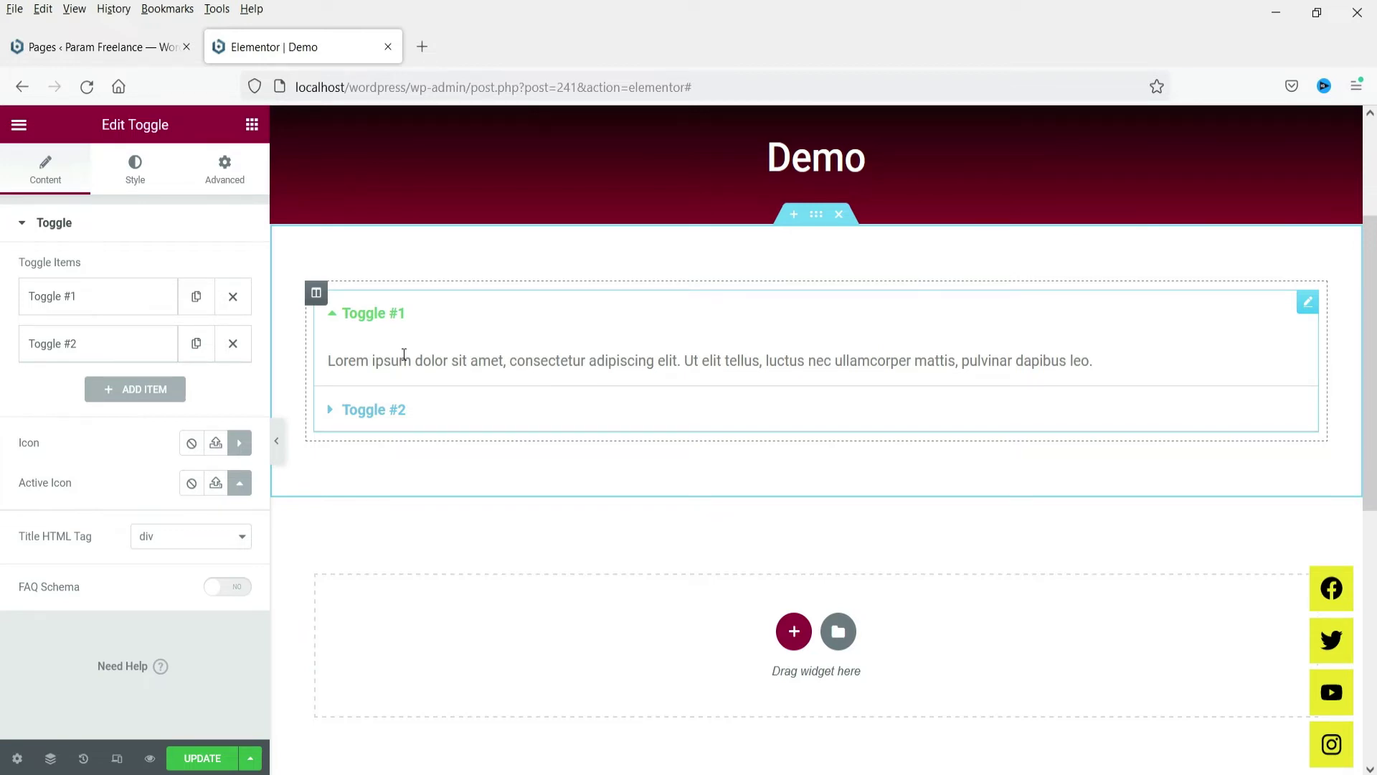
Step: Inspect the Toggle #1 and Toggle #2 items, leaving Toggle #1's title and description editor expanded
left_click(69, 300)
left_click(69, 300)
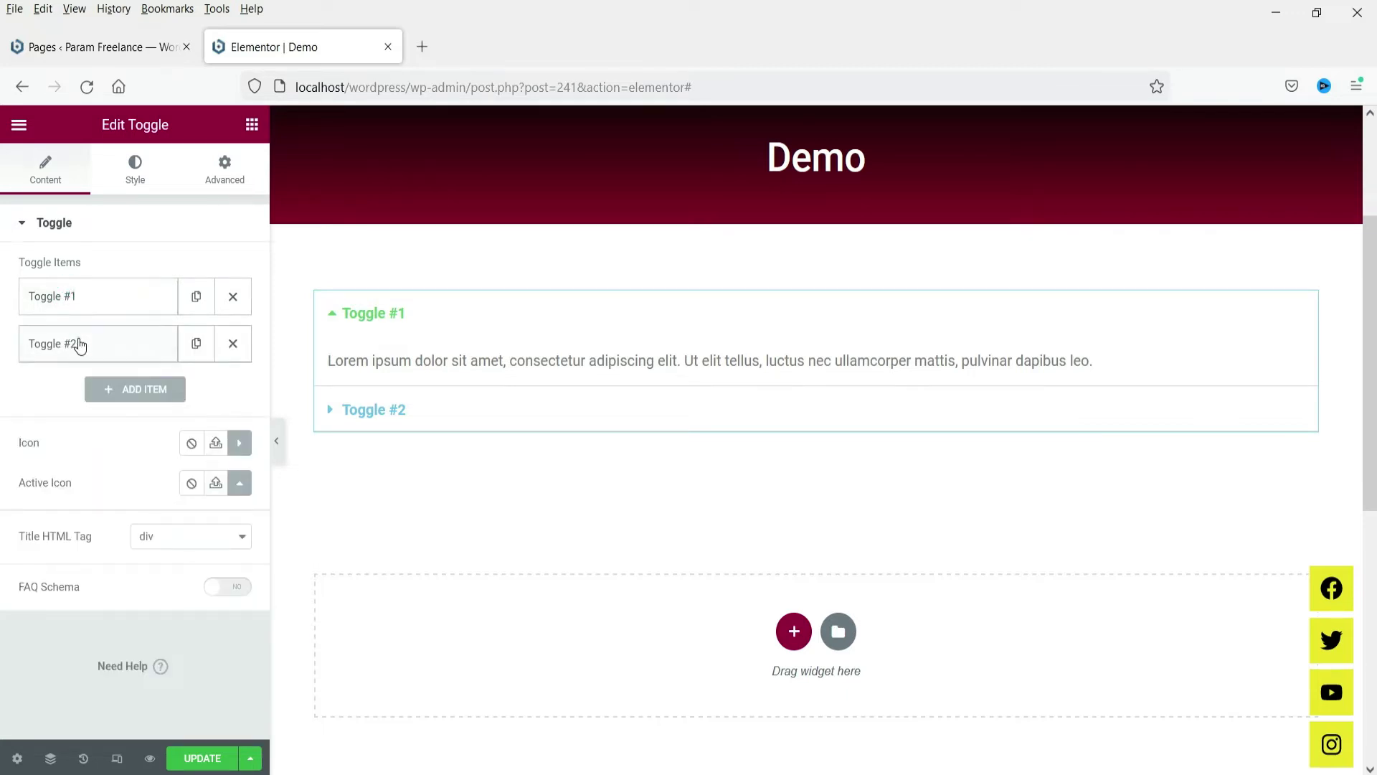
left_click(79, 344)
left_click(79, 344)
left_click(69, 295)
triple_click(132, 366)
left_click(104, 366)
left_click(105, 631)
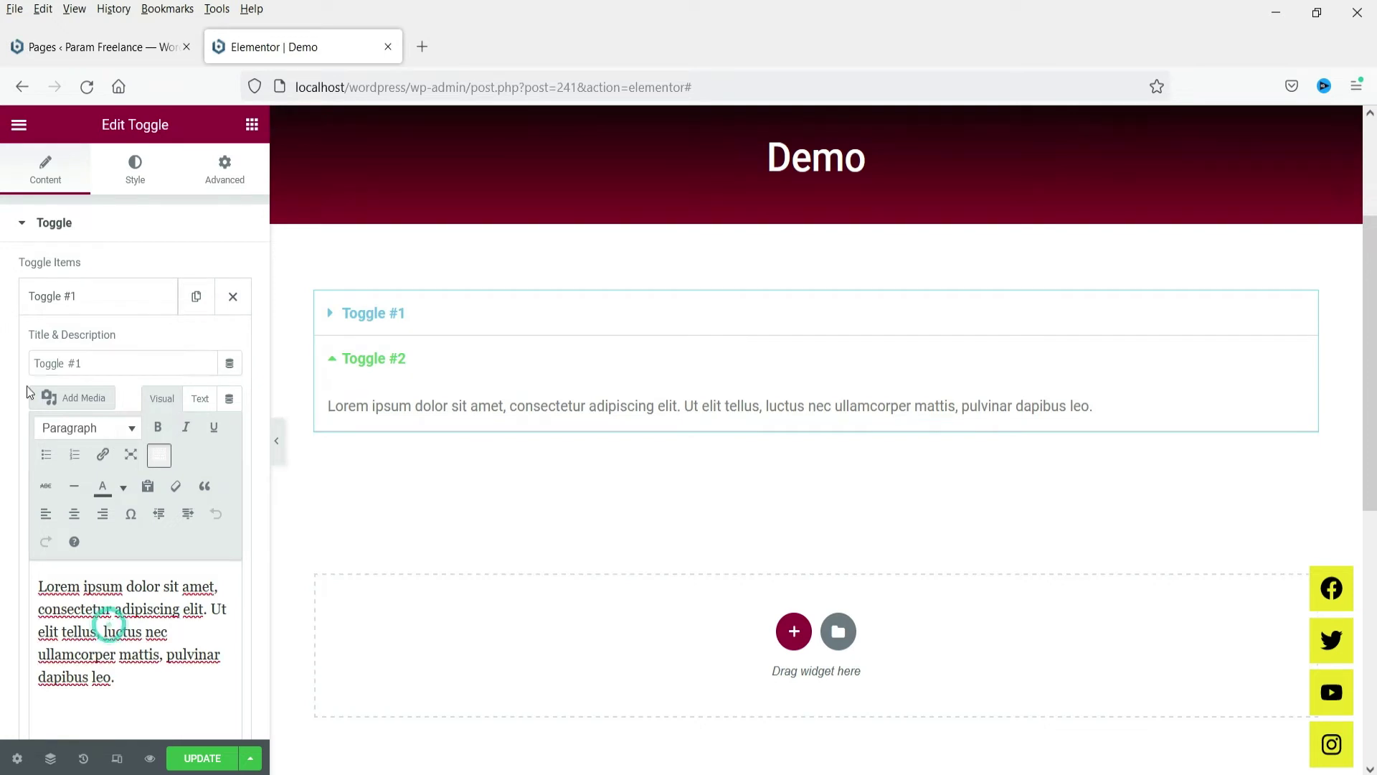
left_click(60, 297)
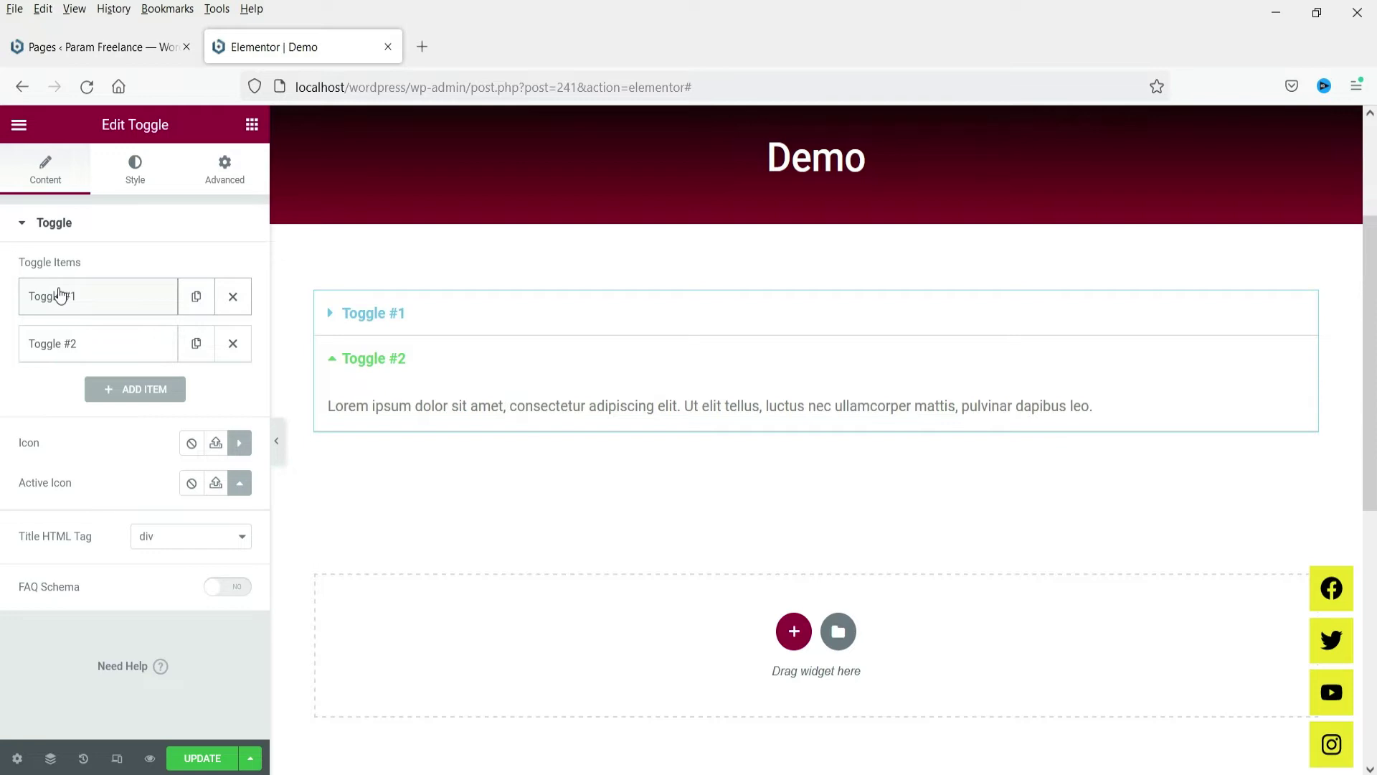
left_click(60, 295)
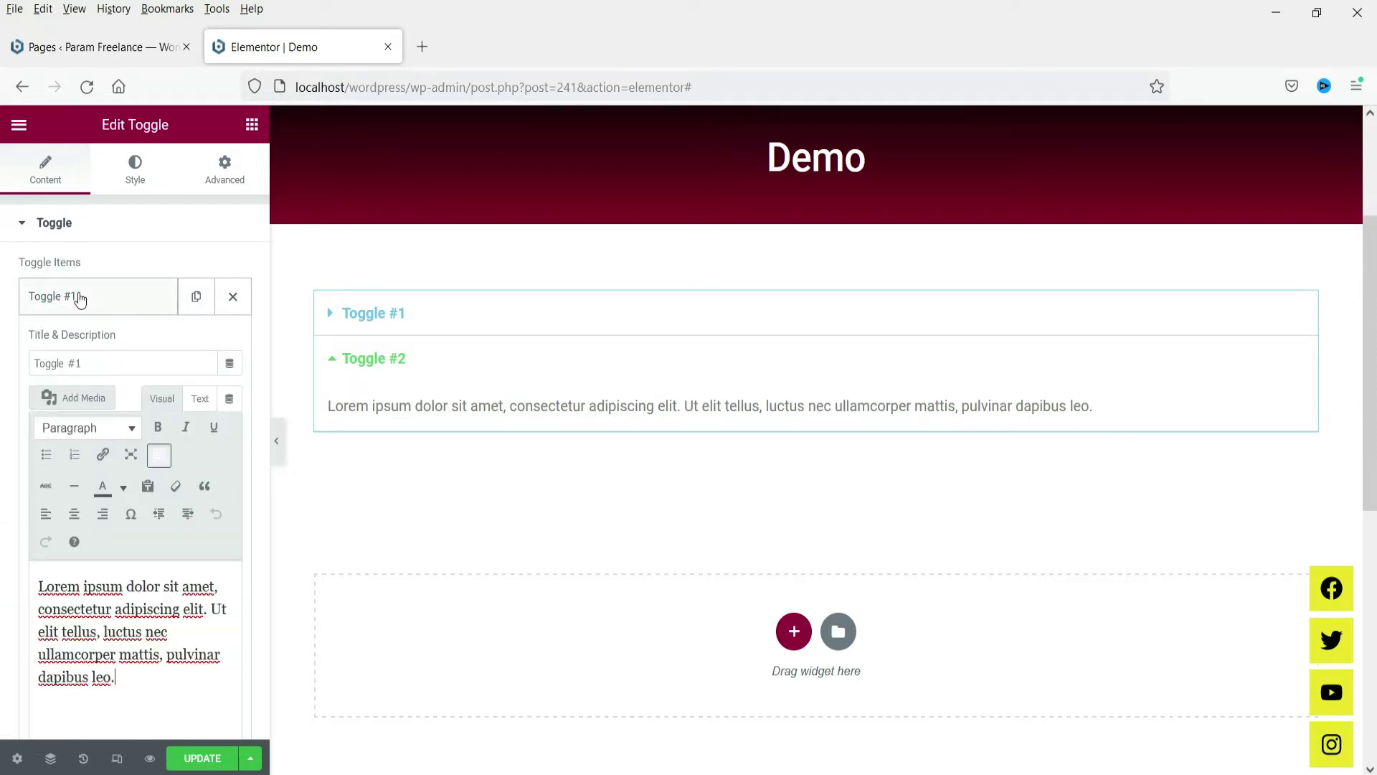
Step: Replace Toggle #1's title and description with the first FAQ question and its design-time answer
triple_click(138, 363)
type("How long does it take to design a website?")
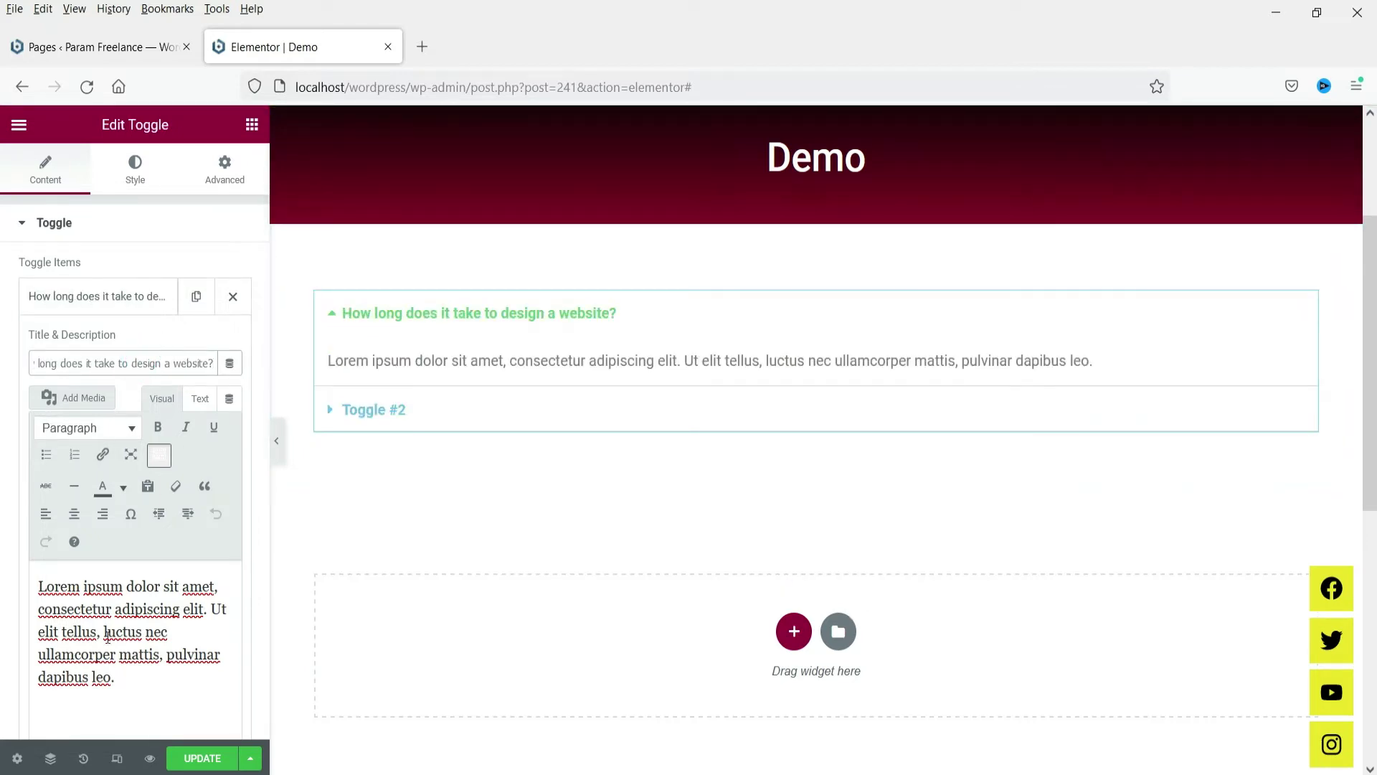
left_click(84, 583)
key("ctrl+a")
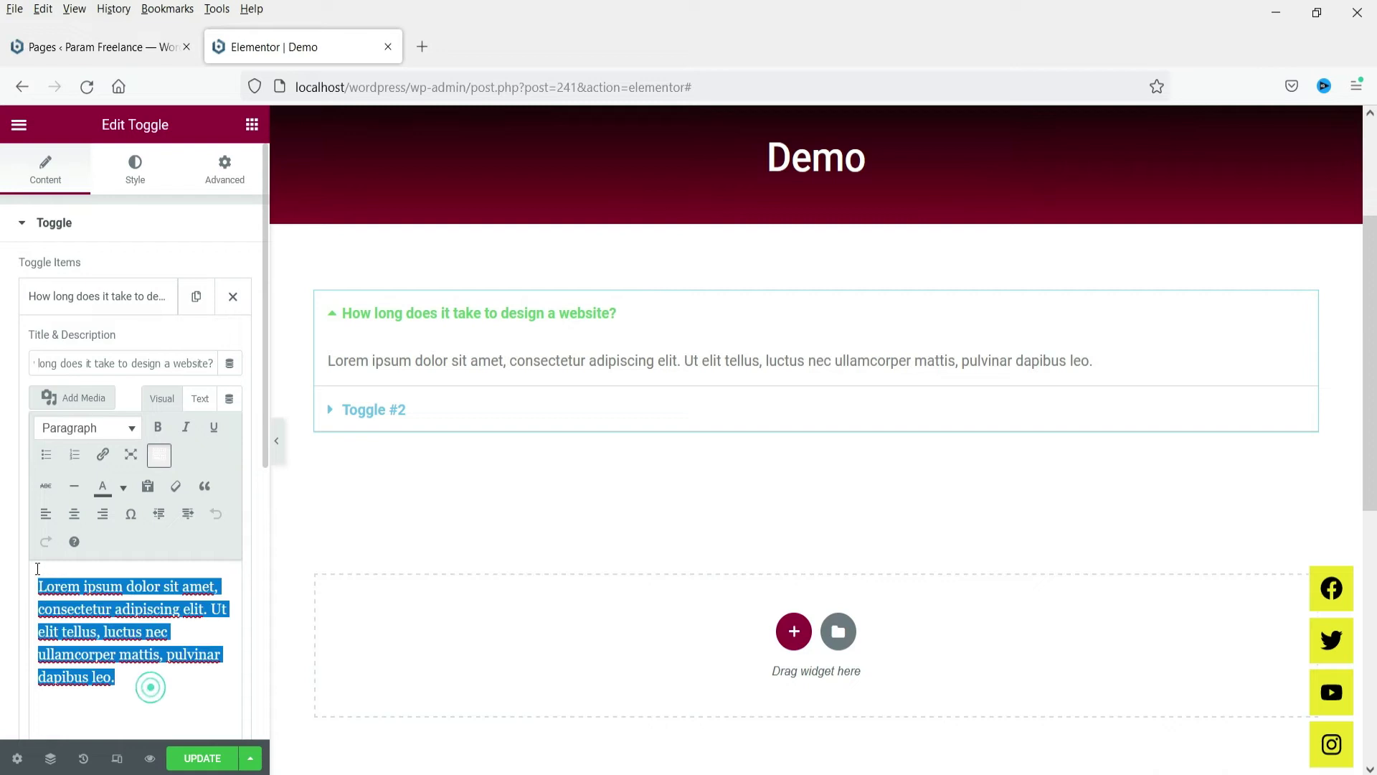
type("Once you give me all the required information, I will start working on your website. Usually it take around 3 days to create first draft of the website. It also depends on the number of projects in the queue and size of your project. Once the first draft is ready, I will show you the website. You can then review the website and ask me to make changes if required. So the entire process should not take more than 7 days. However, it depends on the project in hand.")
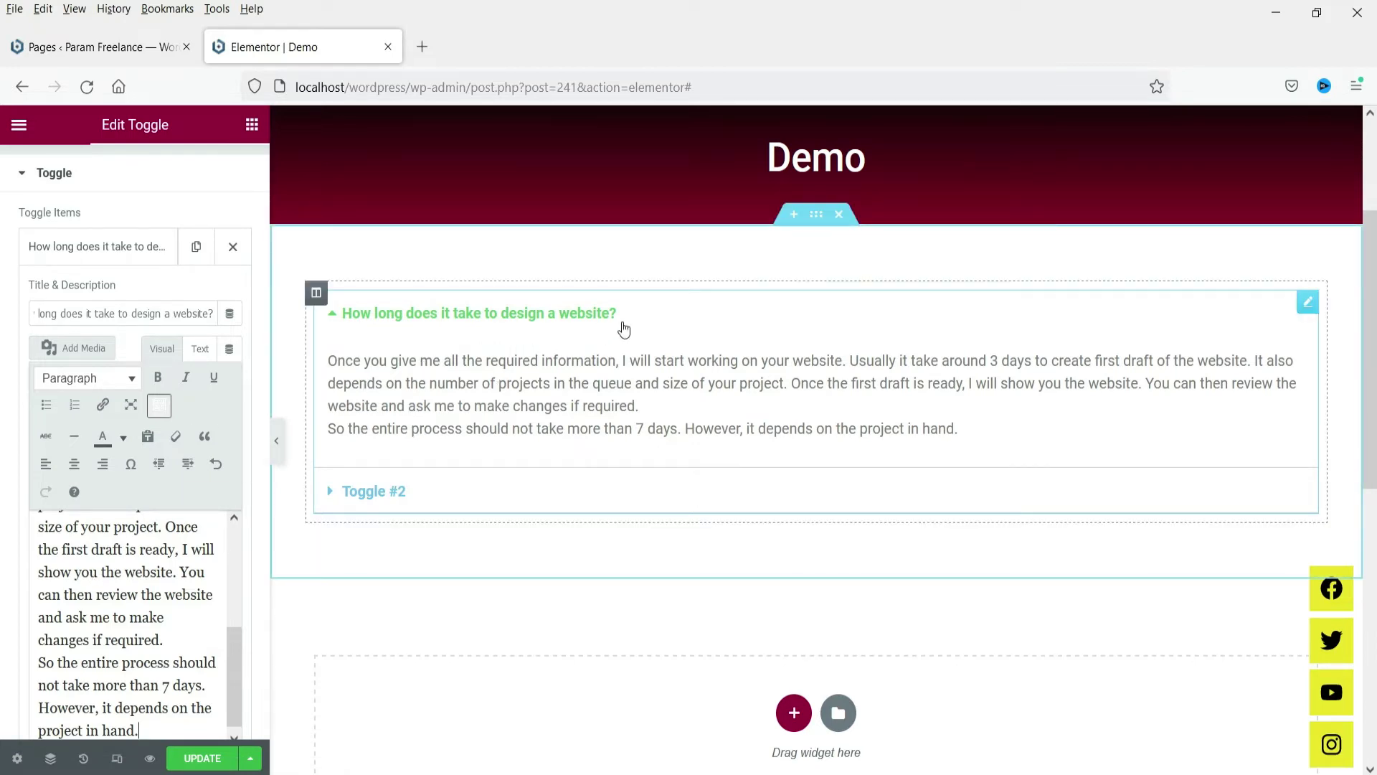
left_click(114, 246)
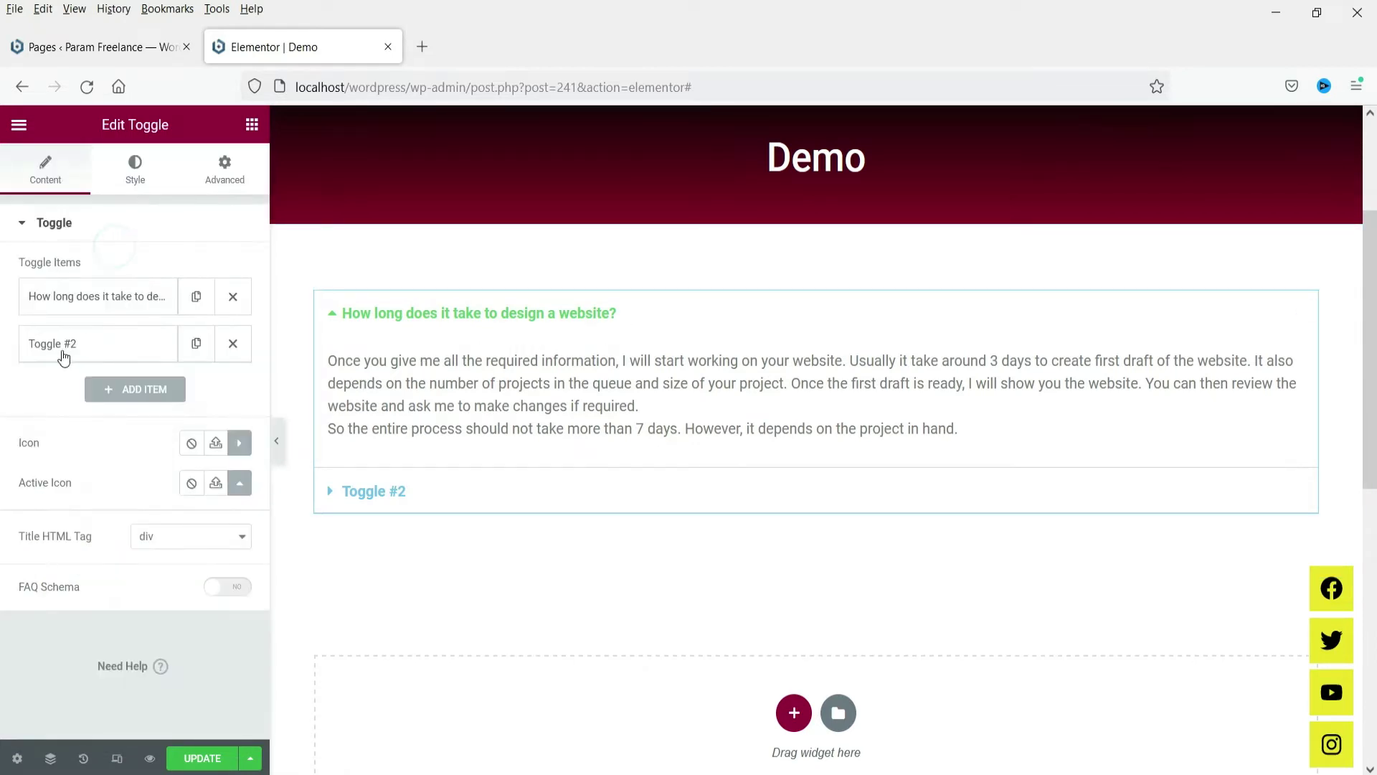
Step: Retitle the second item 'How do I pay?' and paste its payment answer as the description
left_click(64, 356)
scroll(117, 399, "down", 2)
left_click(105, 310)
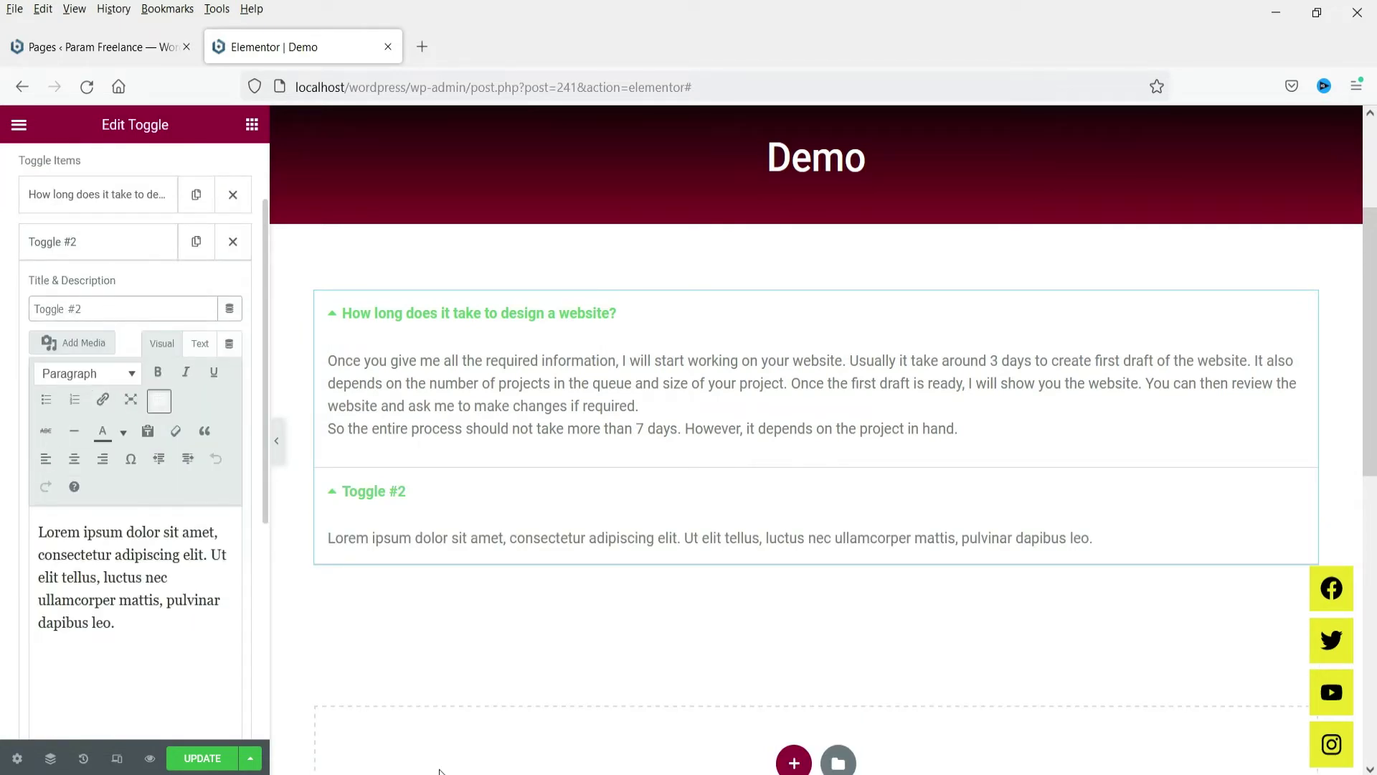
left_click(69, 555)
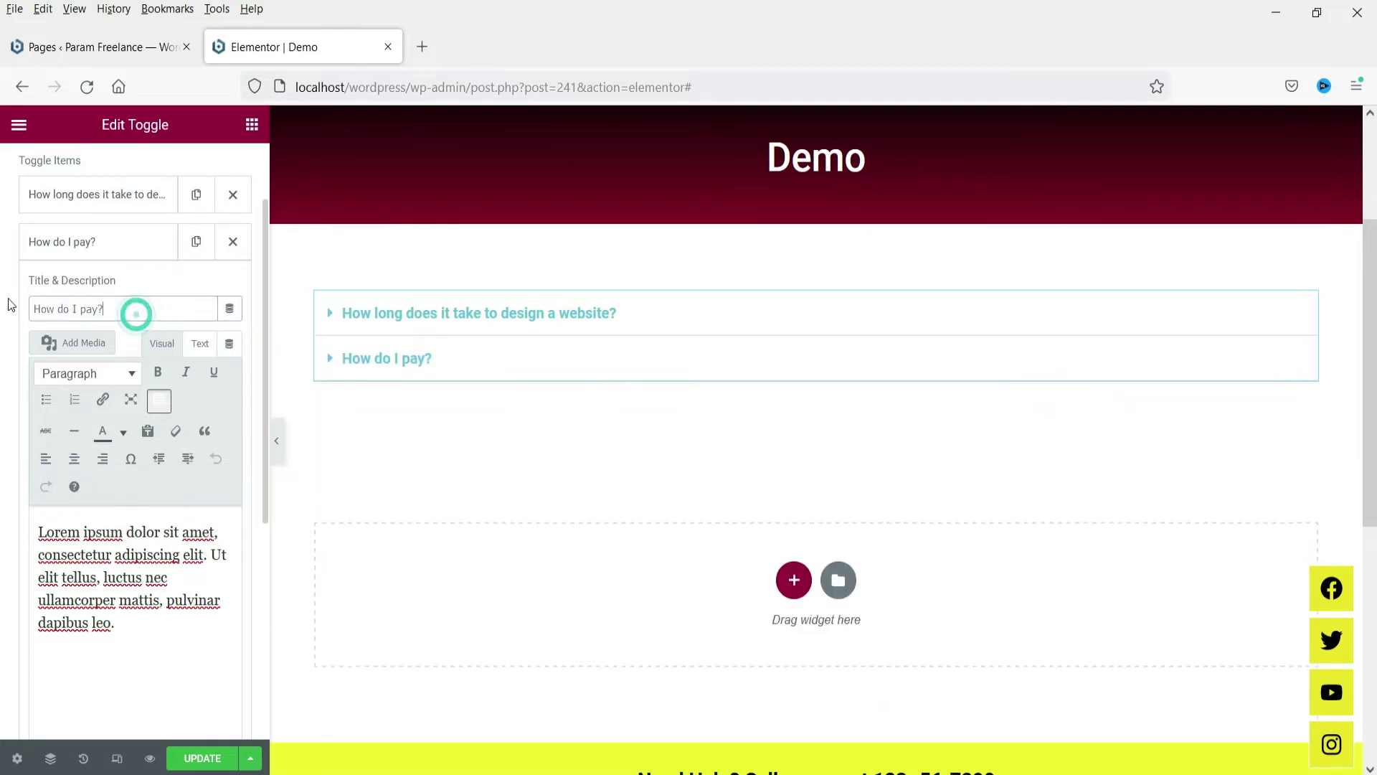
left_click(132, 642)
key("ctrl+a")
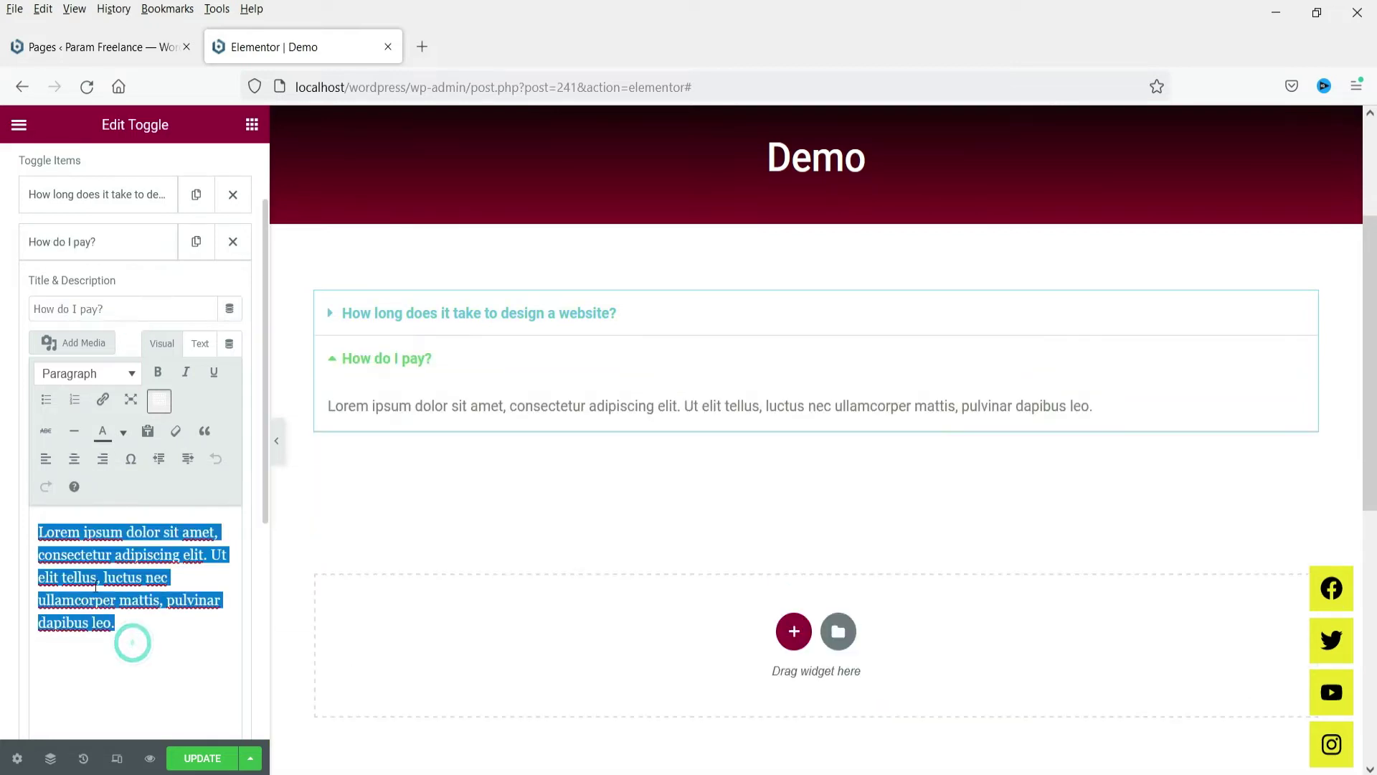
type("Once, you are ready to start with the project, I will give you estimate of the project. If you are from India then you can pay online via Google Pay and other online Wallet. You can also deposit amount directly in to my Current account. I will give you details at that time. If you are not Indian Resident, then I will send you Paypal Quote. You can pay online through Paypal, Credit card, Debit card, etc.")
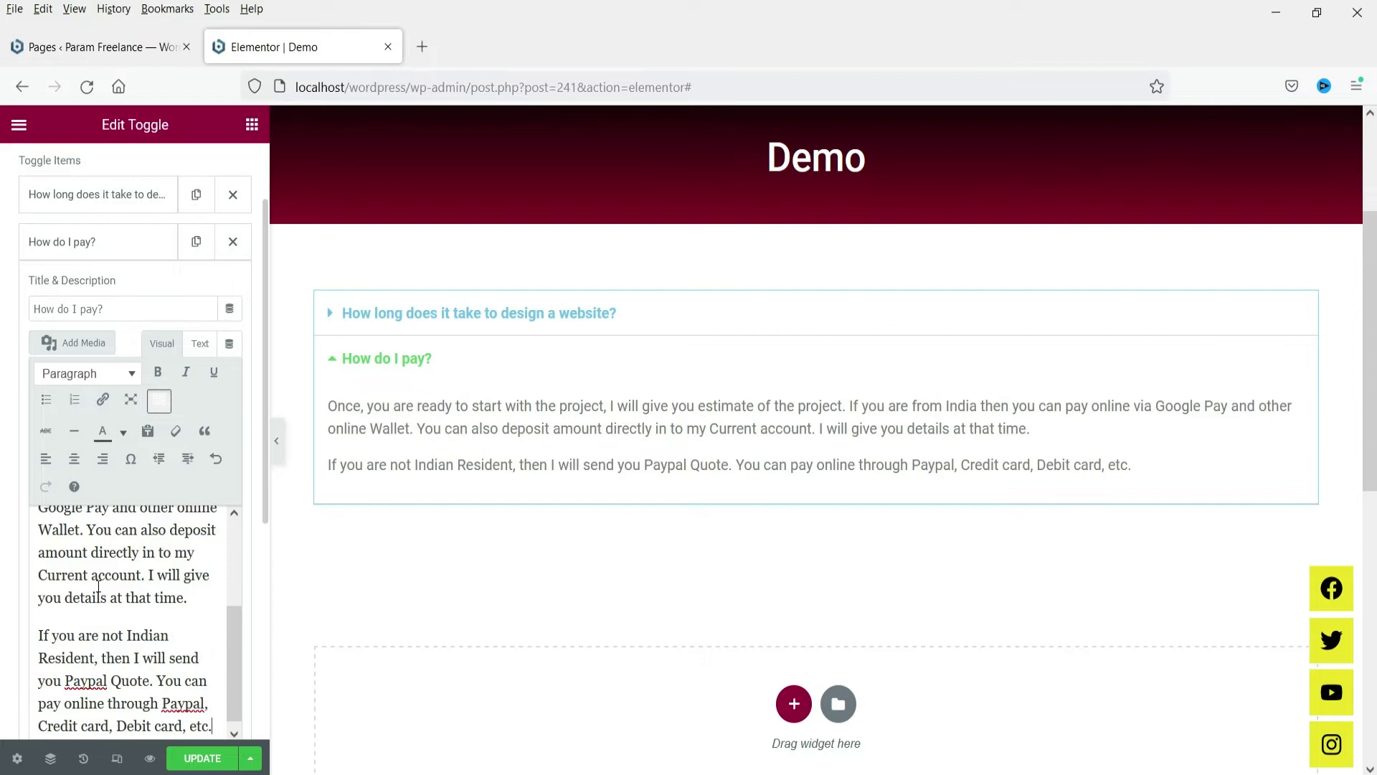
left_click(69, 249)
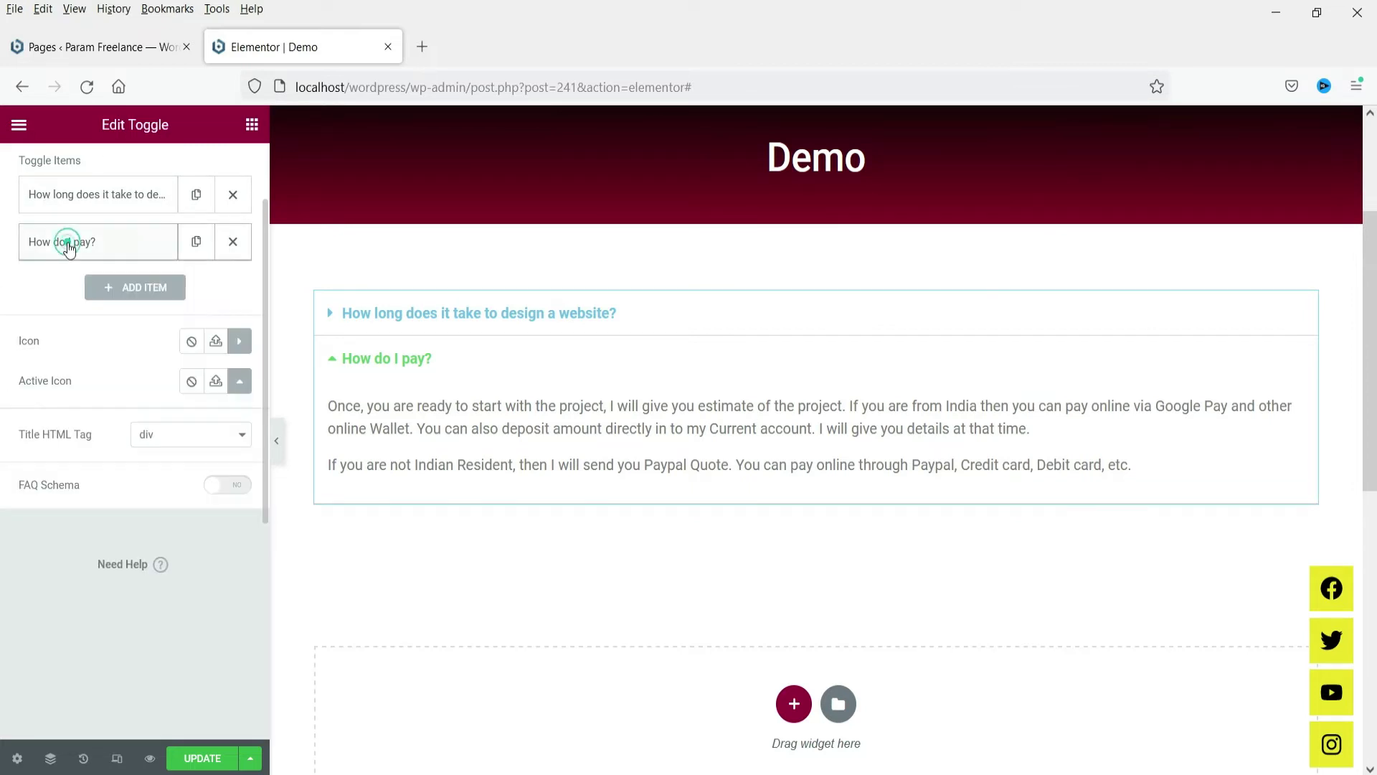
Step: Add a third item titled 'When do I pay?' with its pasted answer
left_click(137, 289)
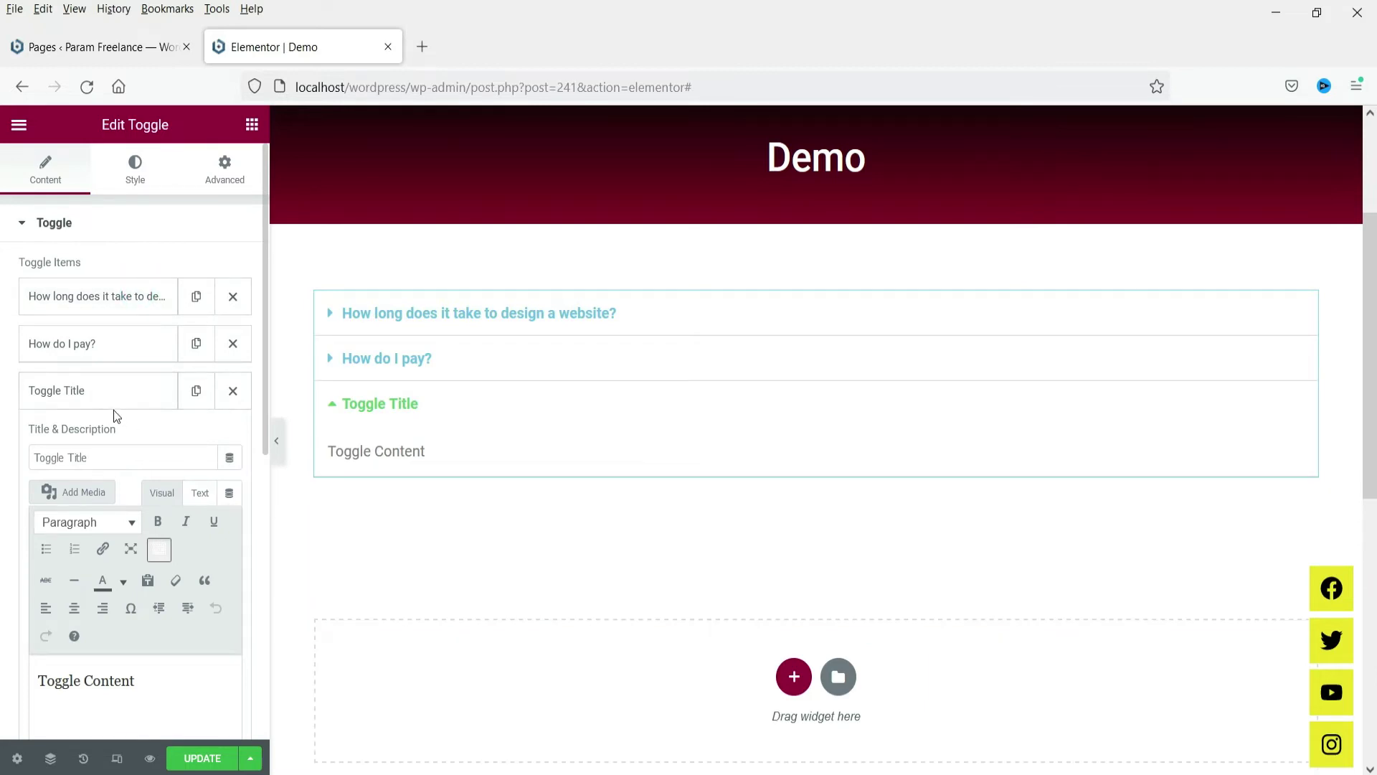
scroll(113, 410, "down", 3)
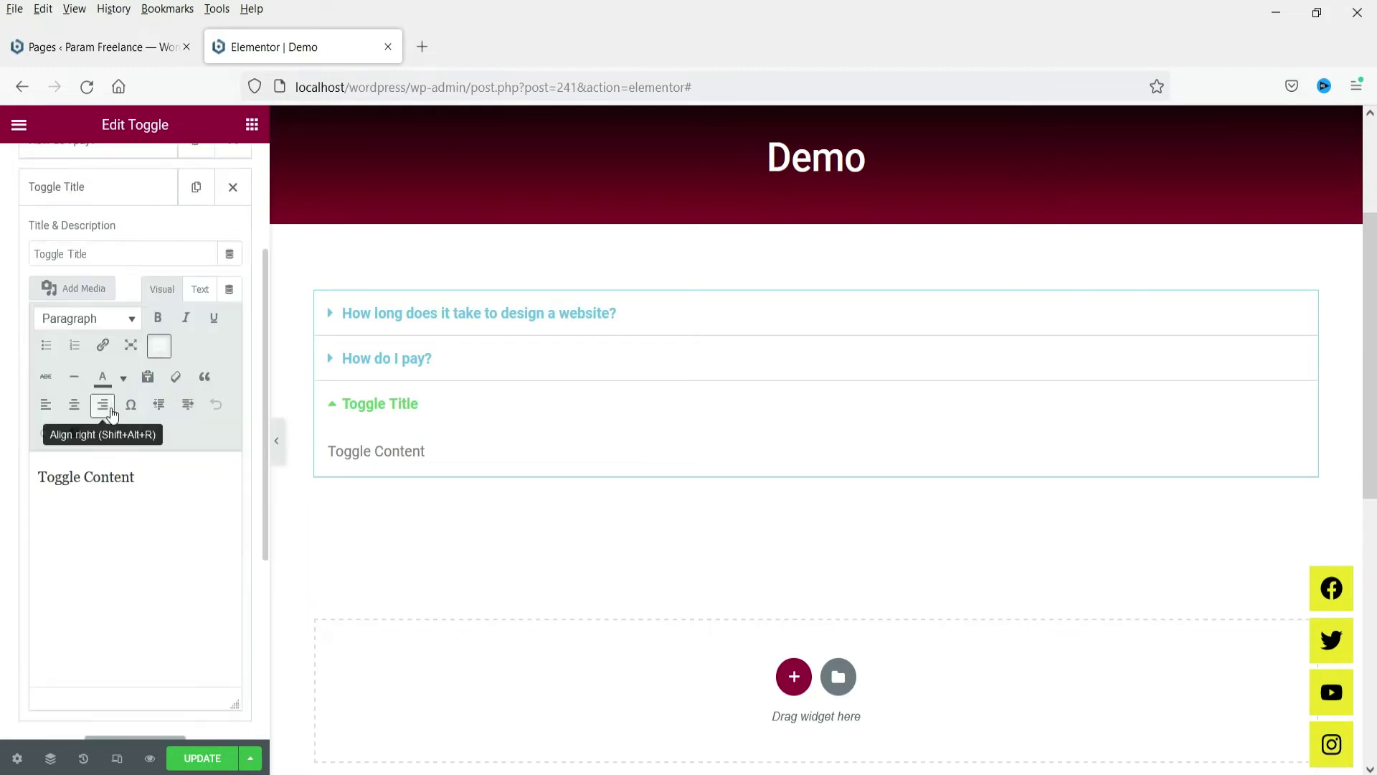
left_click(108, 254)
key("ctrl+a")
type("When do I pay?")
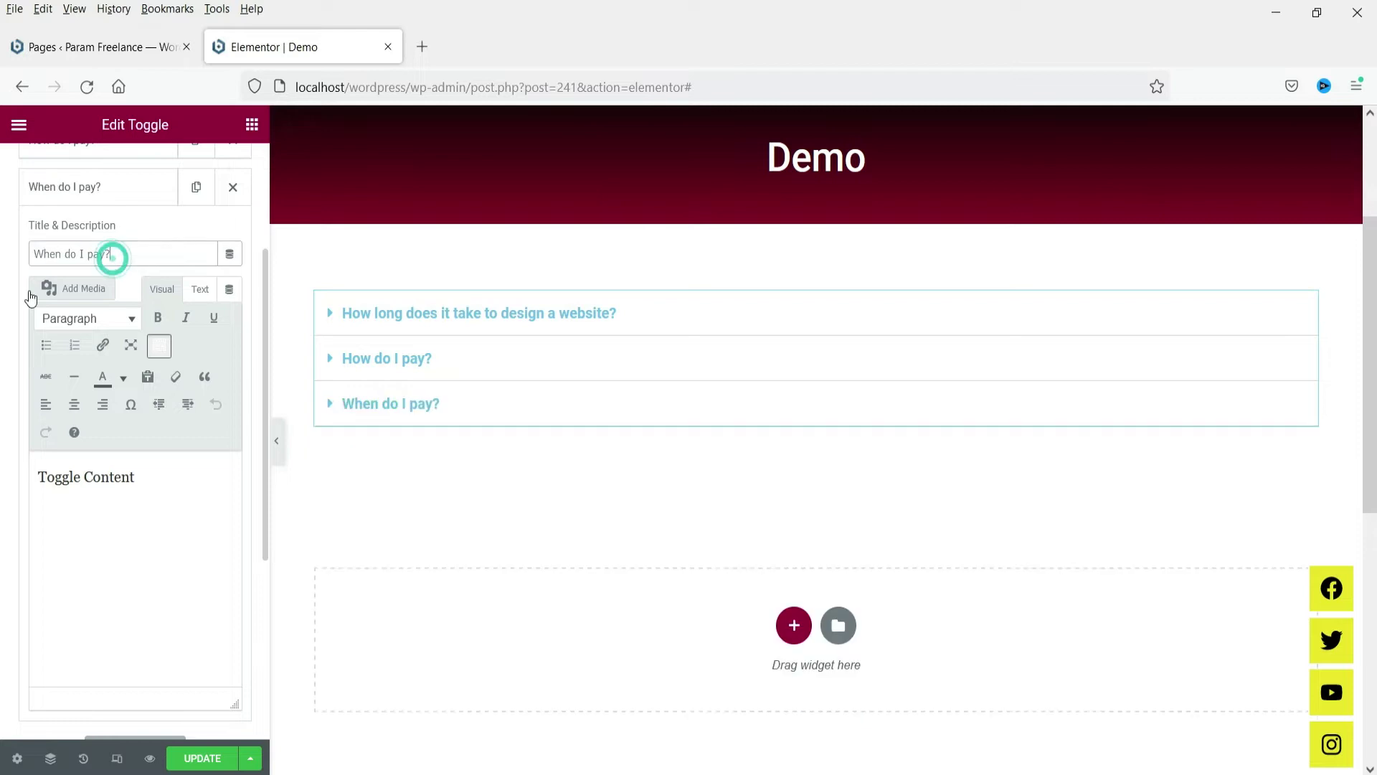
type("We will first discuss about your project requirements. Then I will give you pricing details for the project. You do not need to pay the entire amount in the beginning. Initially, you will need to pay 50% of the total billing amount so that we can start working on your project. Once the project is ready, you can pay the remaining 50% amount. Then we will publish the website or your project.")
left_click(71, 198)
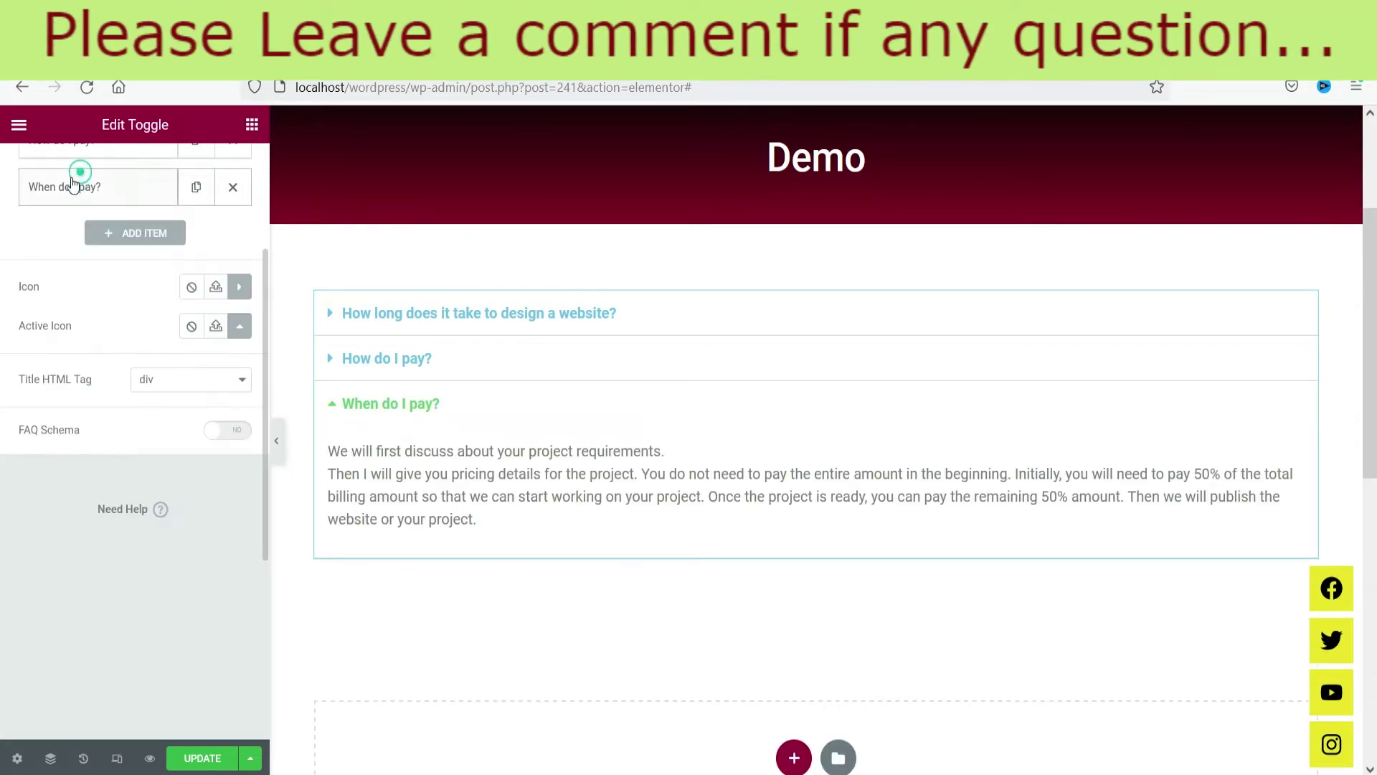
Step: Add a fourth item 'Do I need to buy domain and hosting?' with its pasted answer
left_click(139, 229)
left_click(144, 476)
key("ctrl+a")
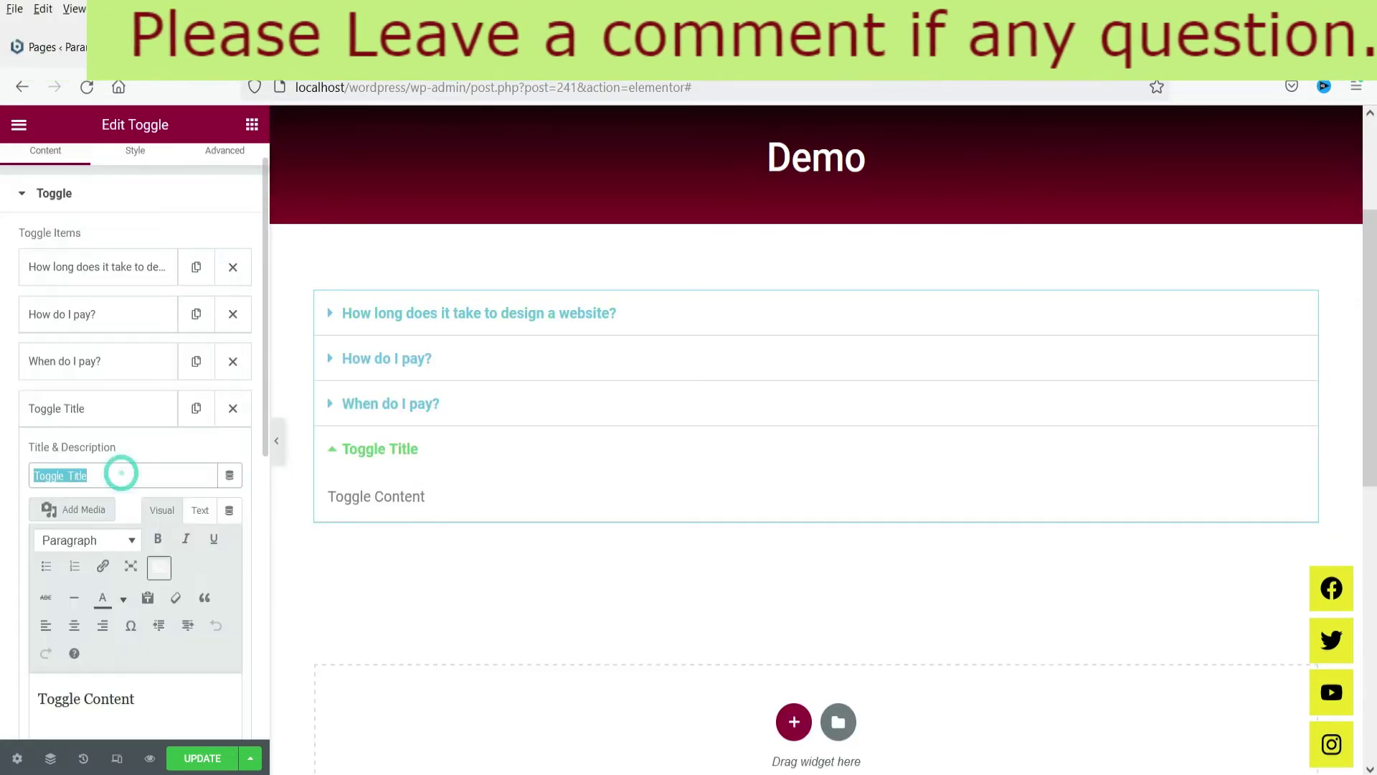
type("Do I need to buy domain and hosting?")
scroll(182, 613, "down", 2)
left_click(182, 613)
key("ctrl+a")
type("1 year Domain and hosting is included in the packages. If you want to buy hosting and domain from other company or on your own, then you can surely do that.")
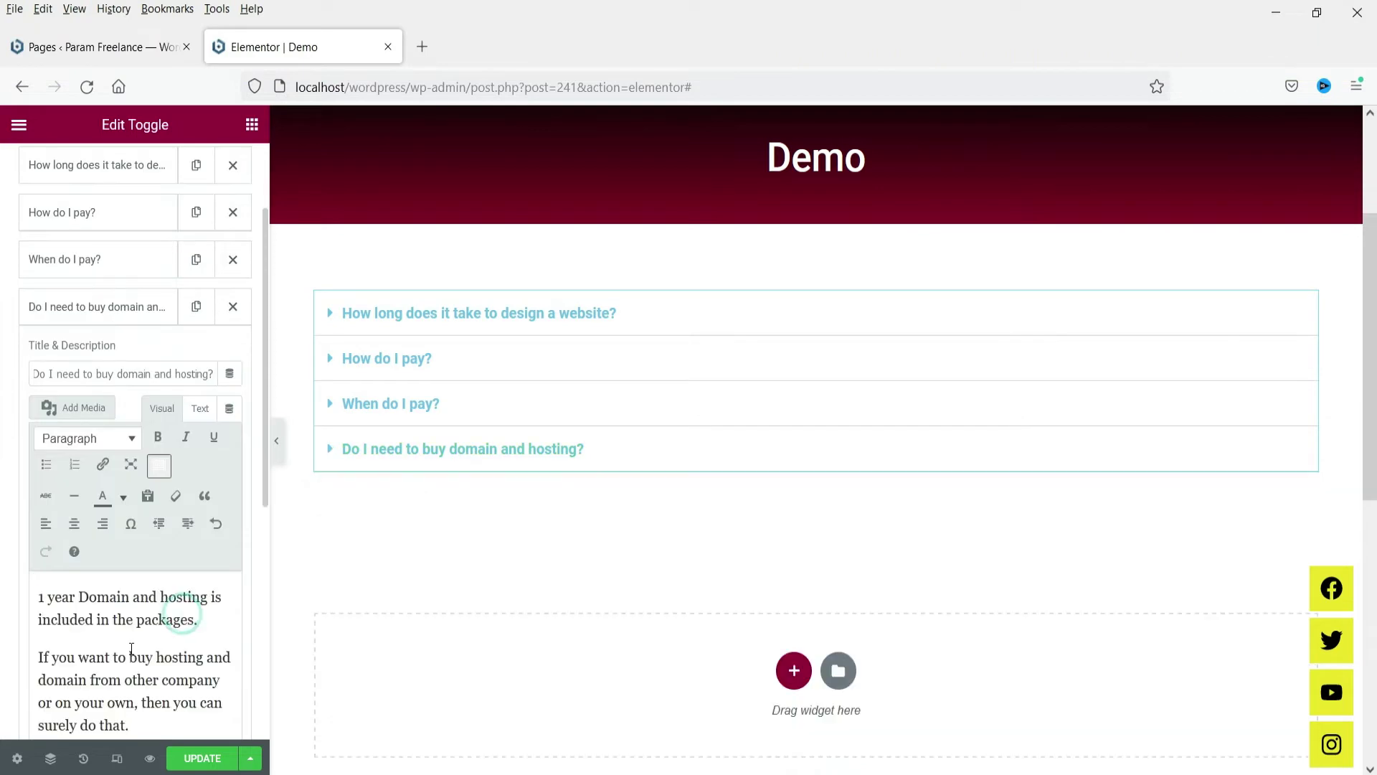
left_click(636, 462)
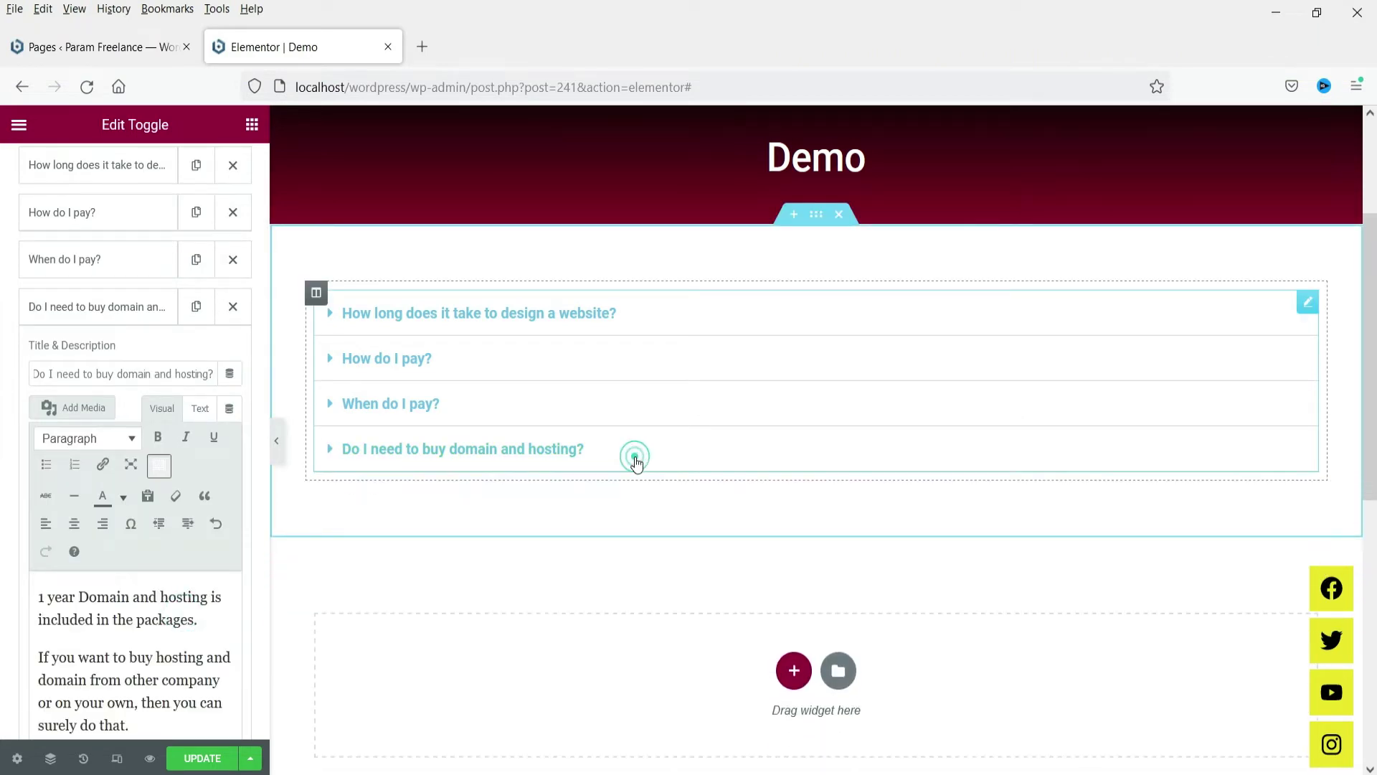
left_click(67, 312)
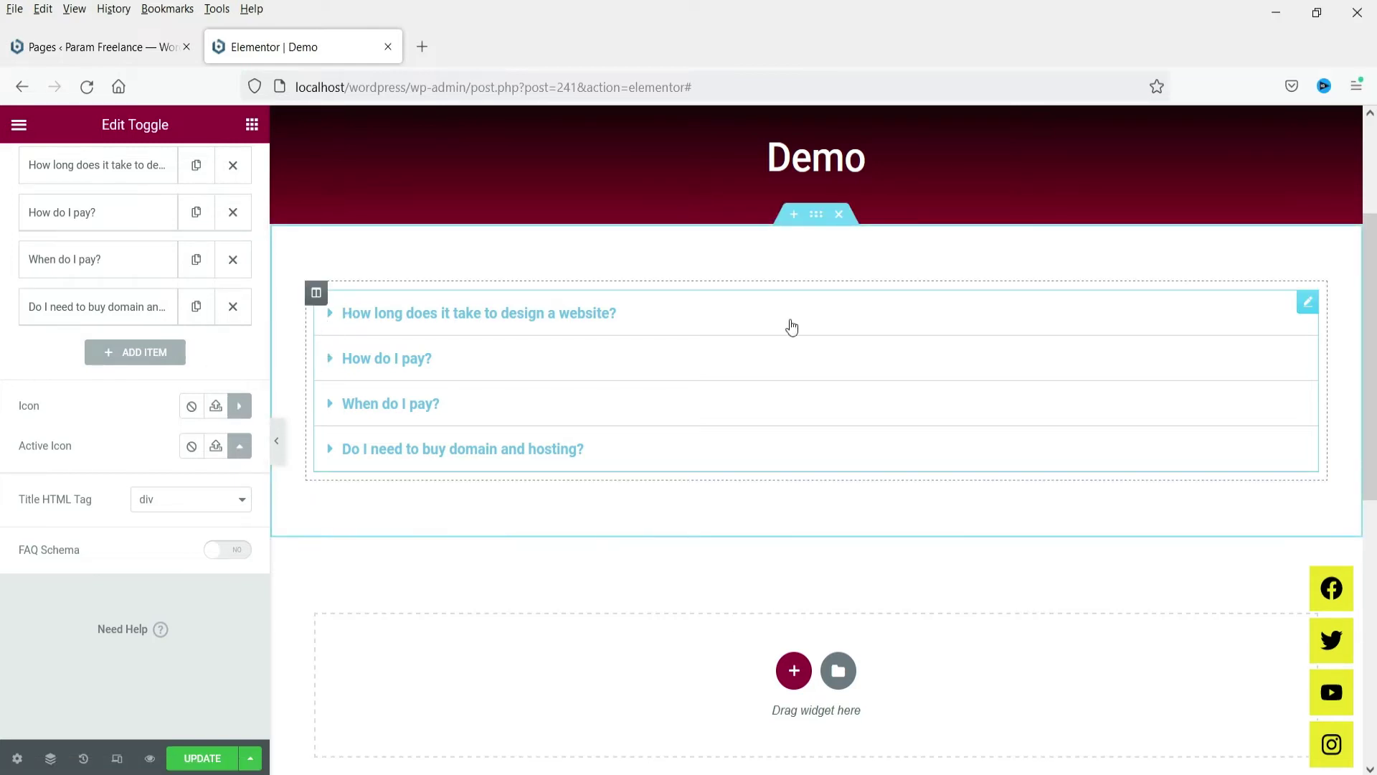
left_click(685, 321)
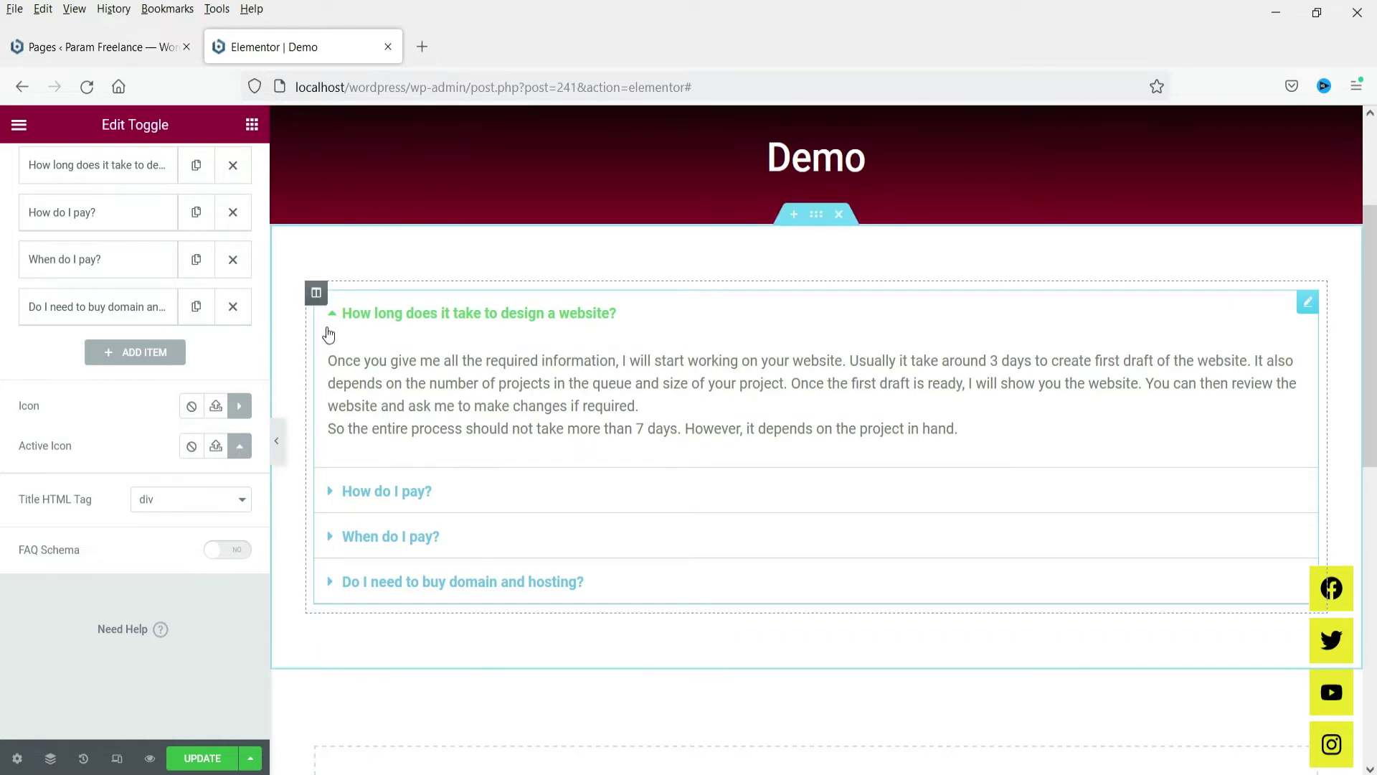
Step: Set the Toggle's closed-item icon to Chevron right from the Icon Library's All Icons
left_click(240, 407)
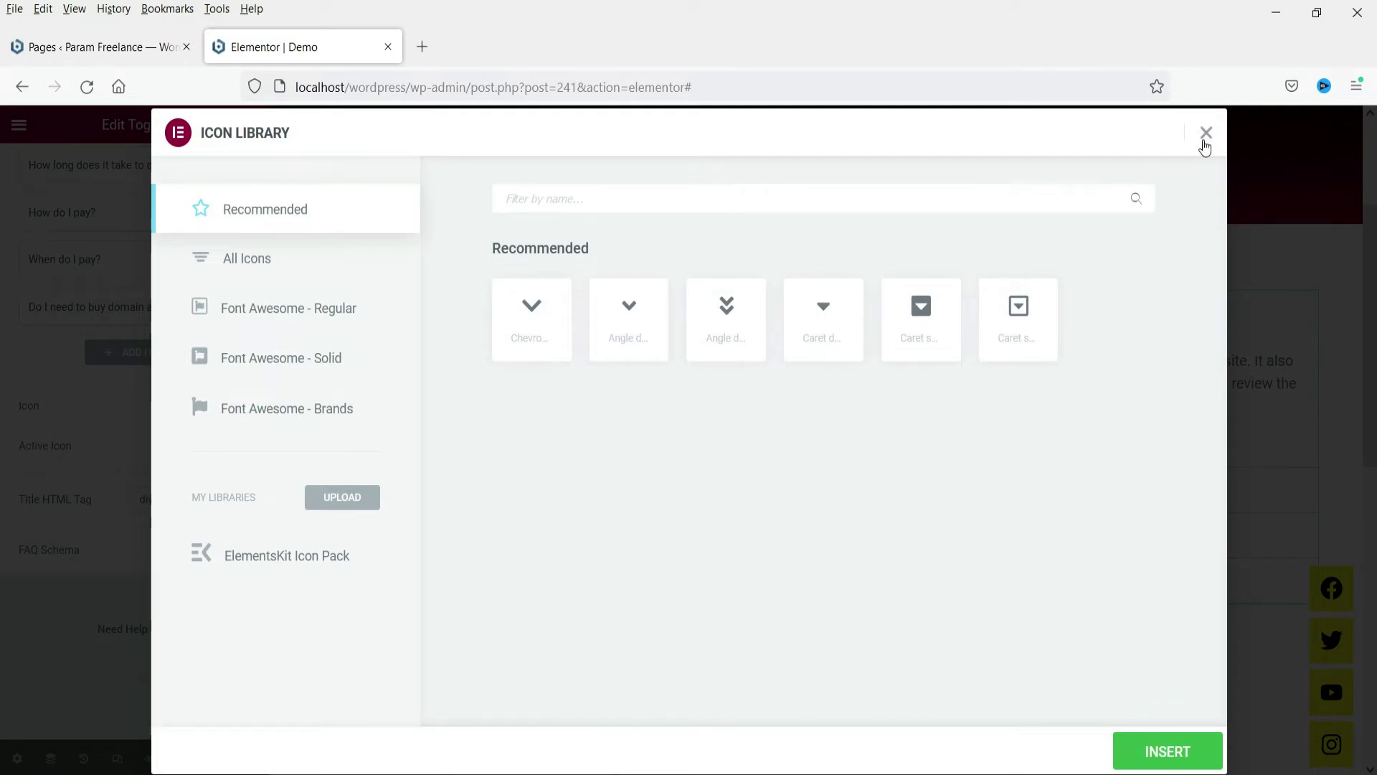
left_click(1206, 134)
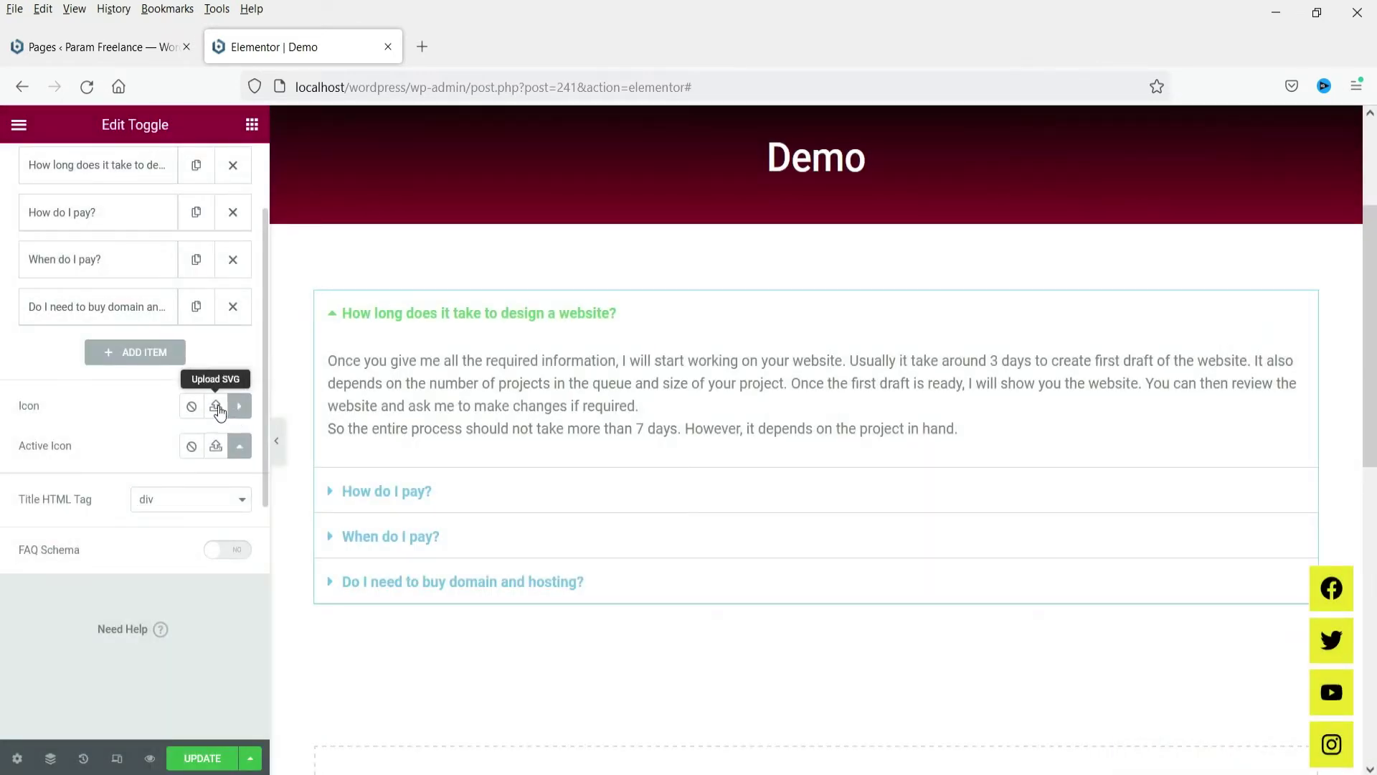
left_click(240, 406)
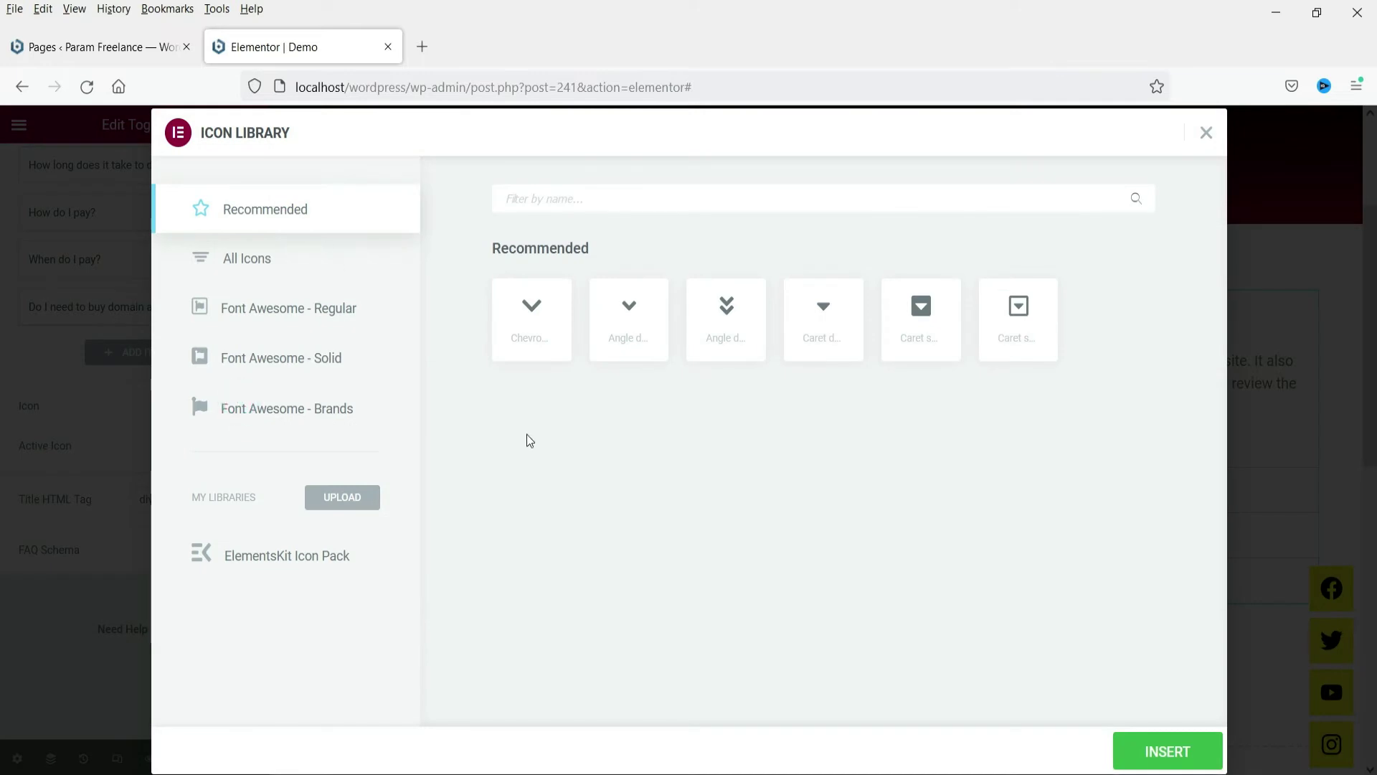
left_click(206, 267)
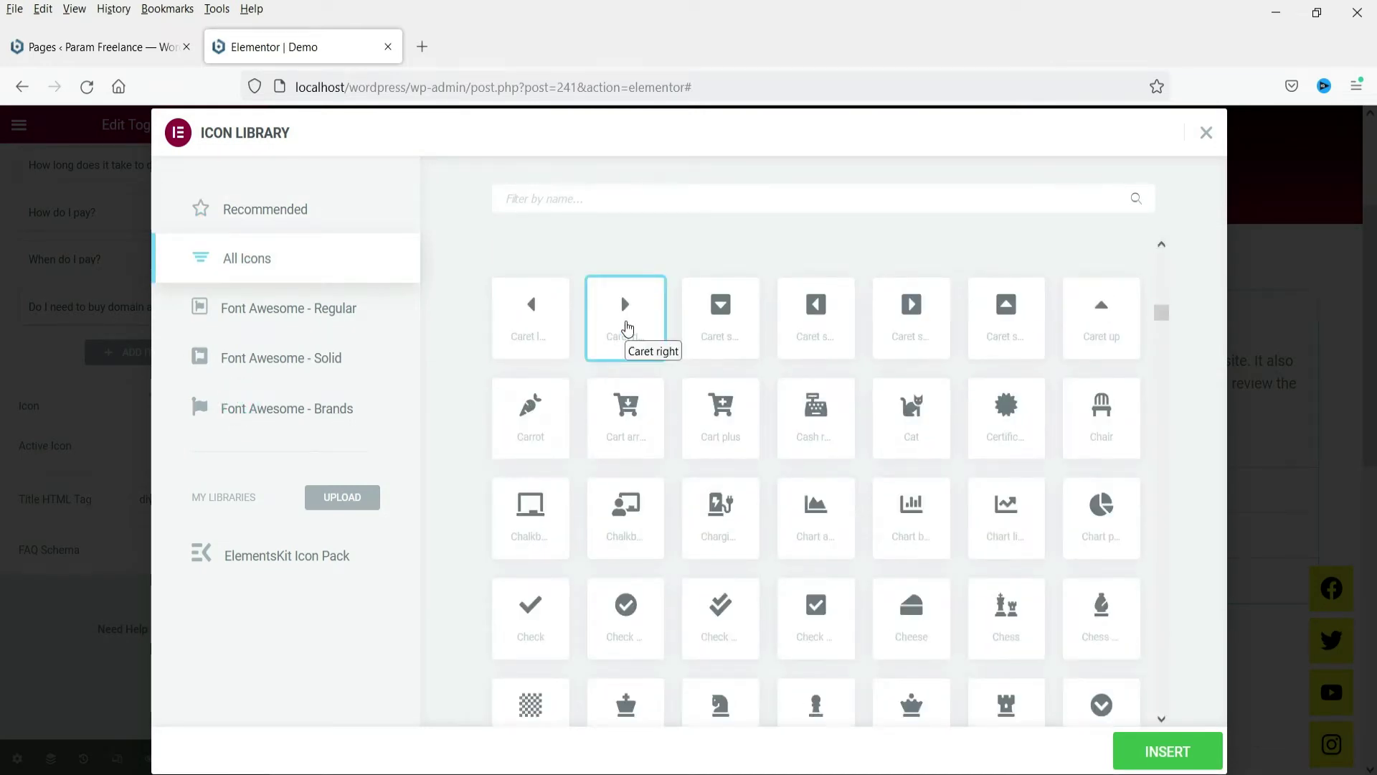
scroll(947, 492, "down", 5)
scroll(885, 455, "up", 4)
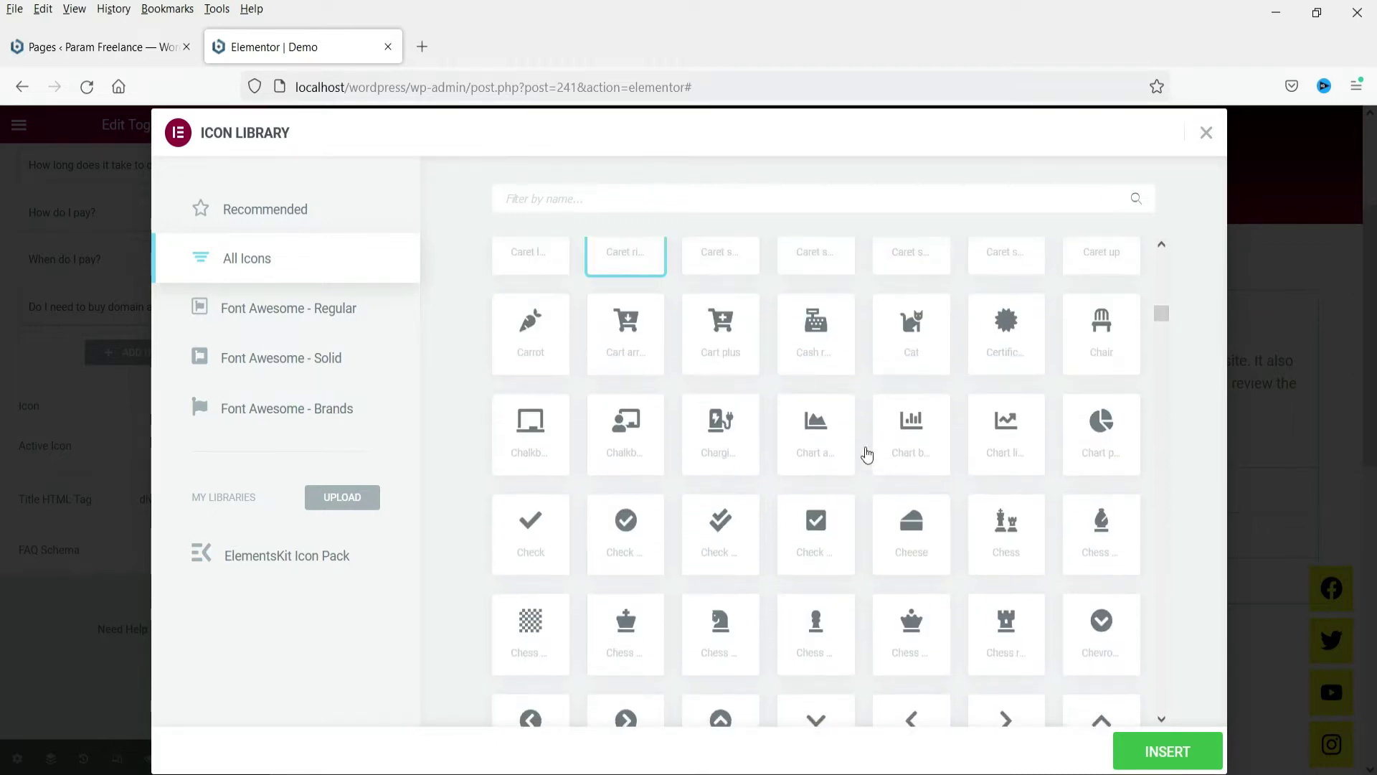
scroll(815, 423, "down", 5)
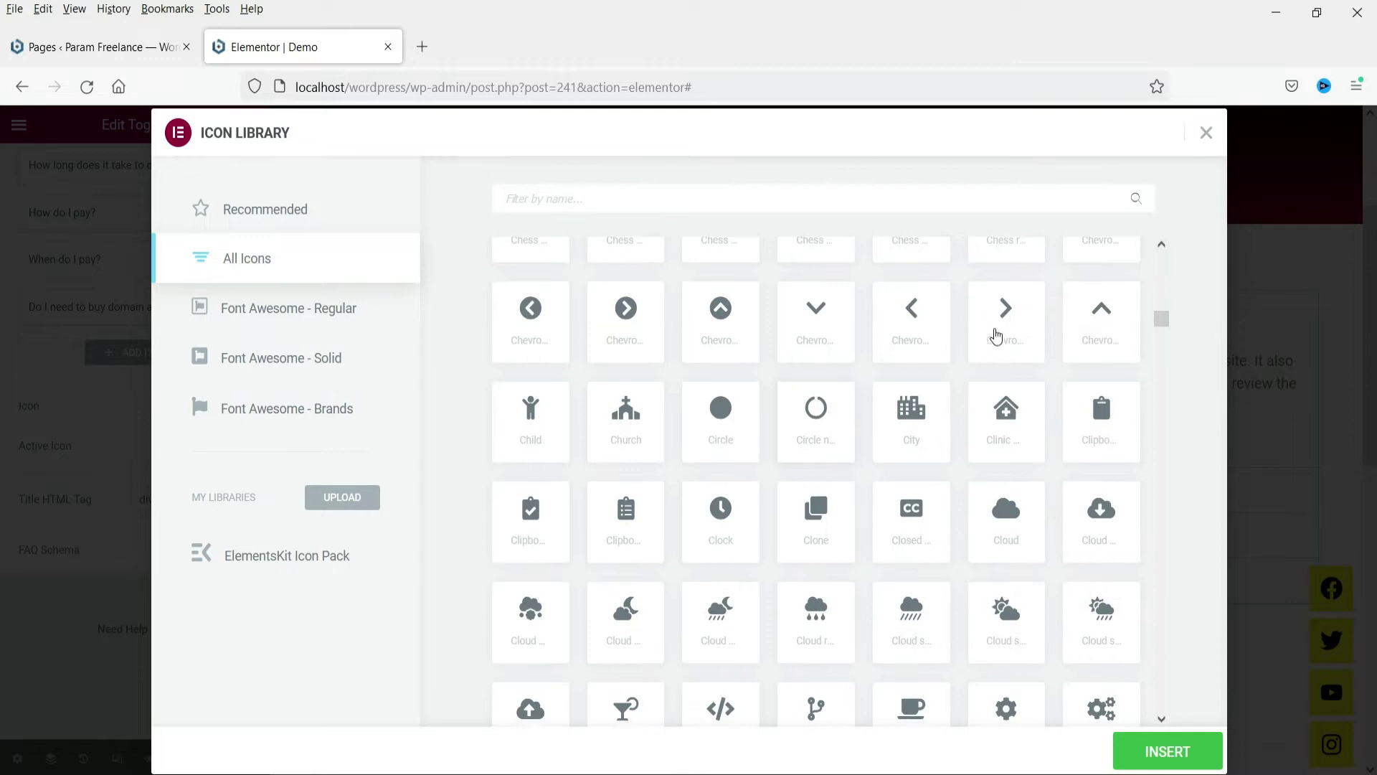
left_click(1000, 325)
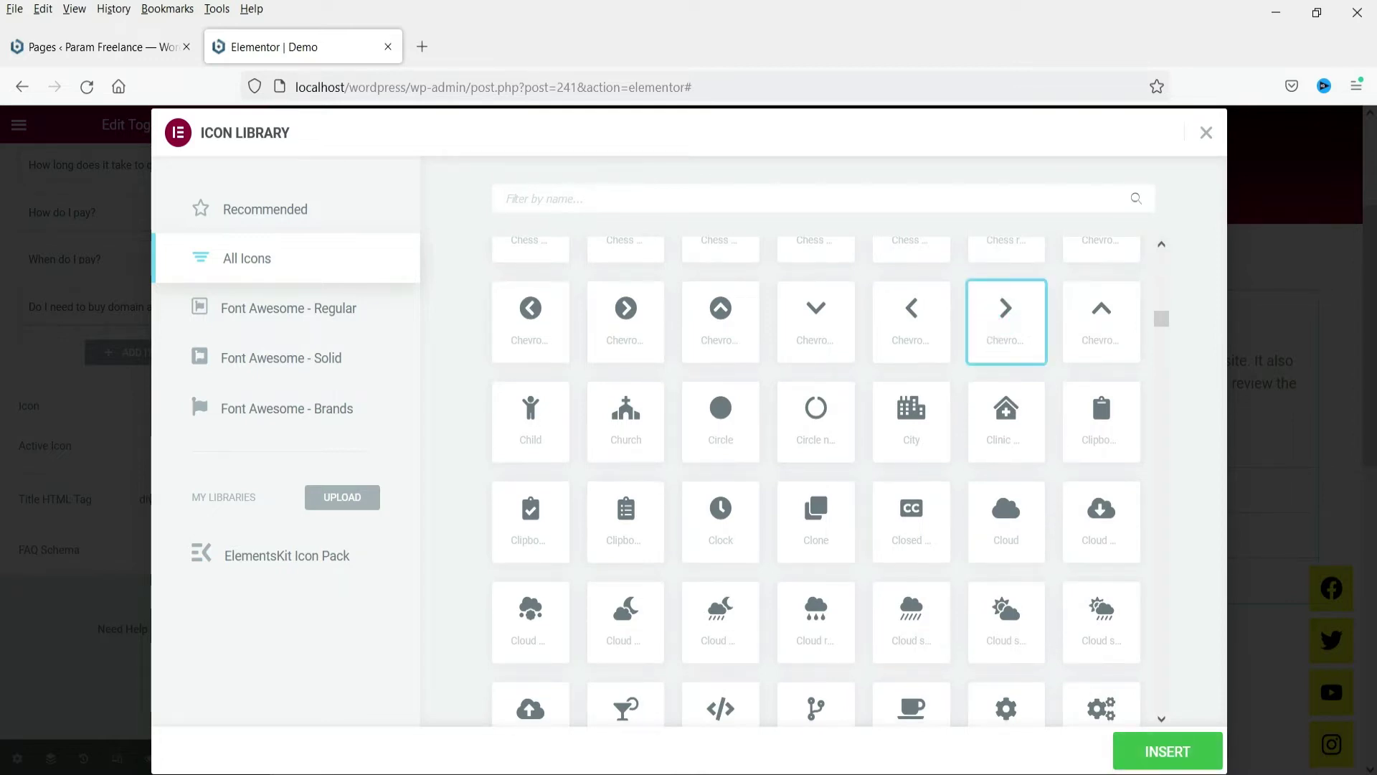
left_click(1168, 750)
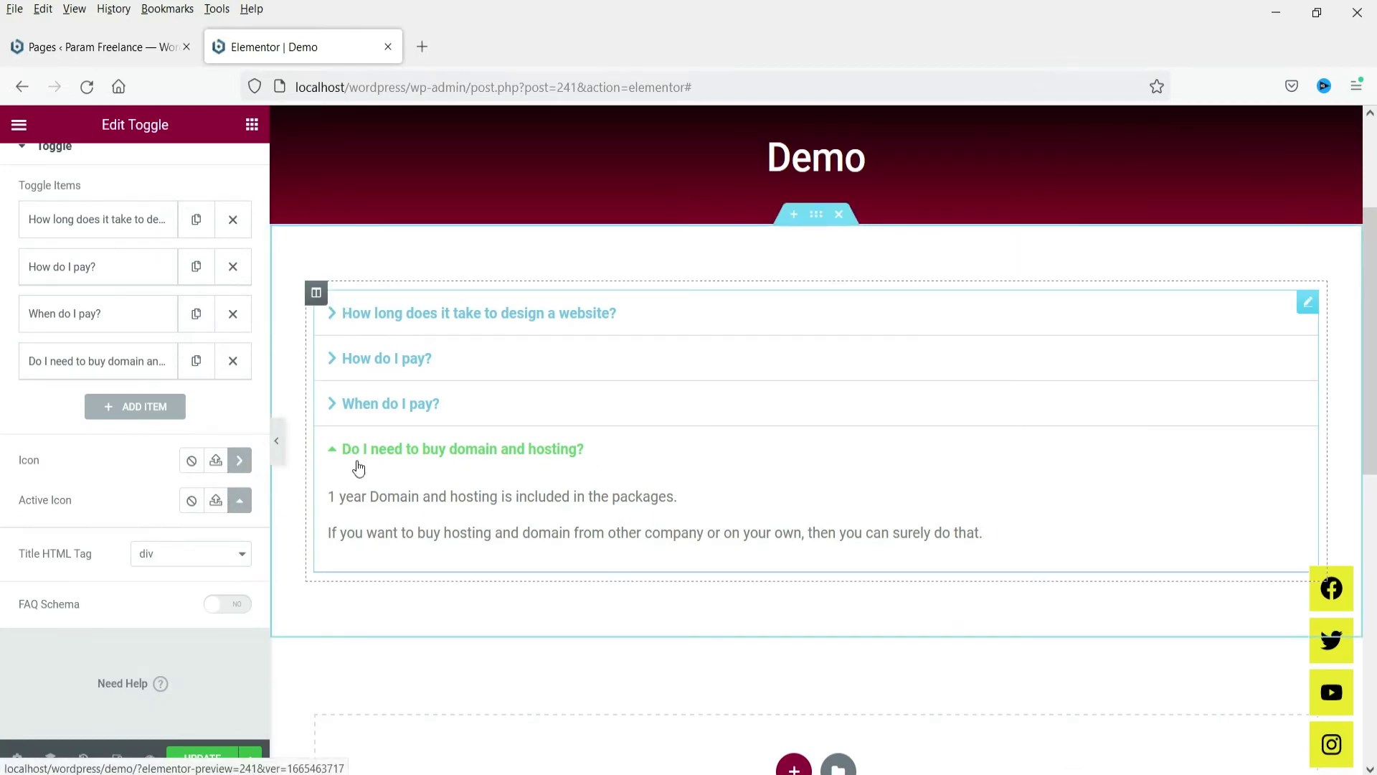
Step: With 'When do I pay?' opened for preview, set the Active Icon to Chevron up from All Icons
left_click(613, 450)
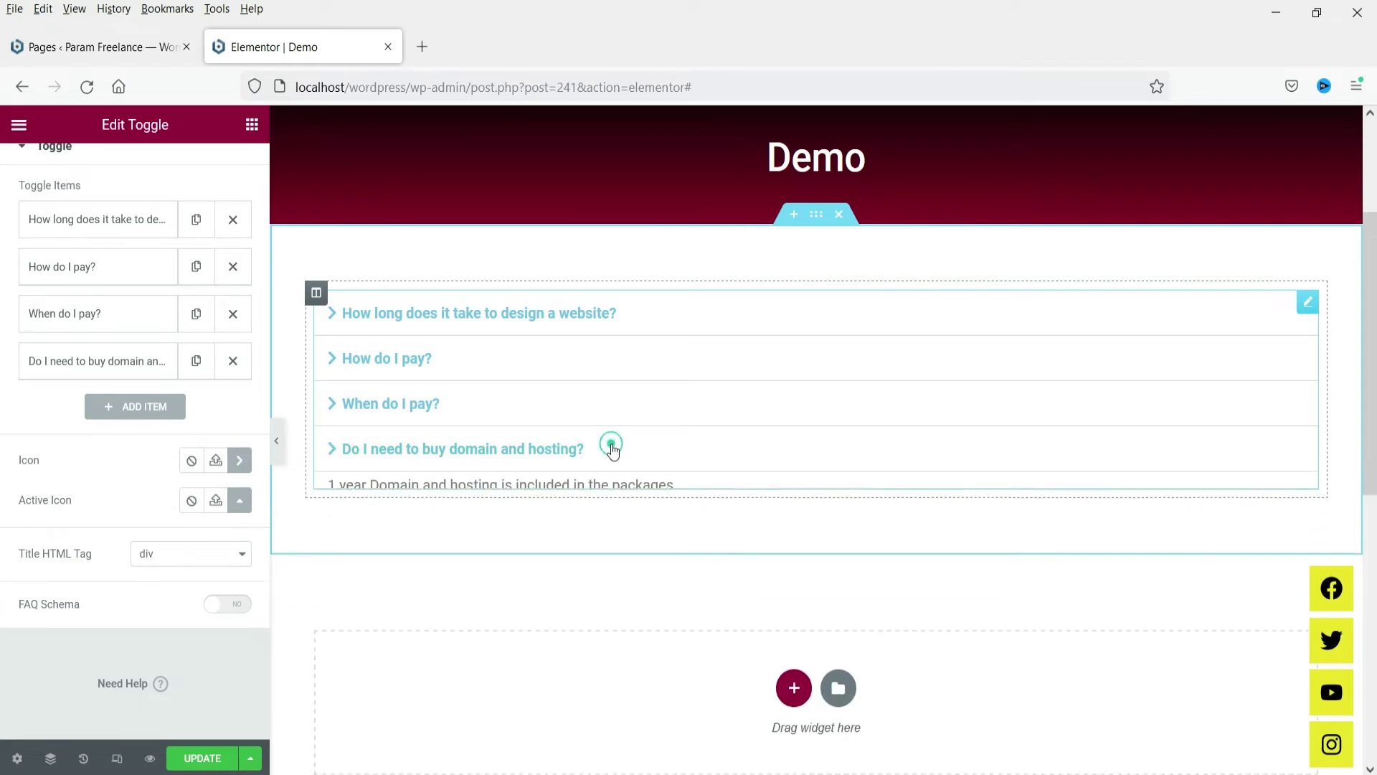
left_click(658, 415)
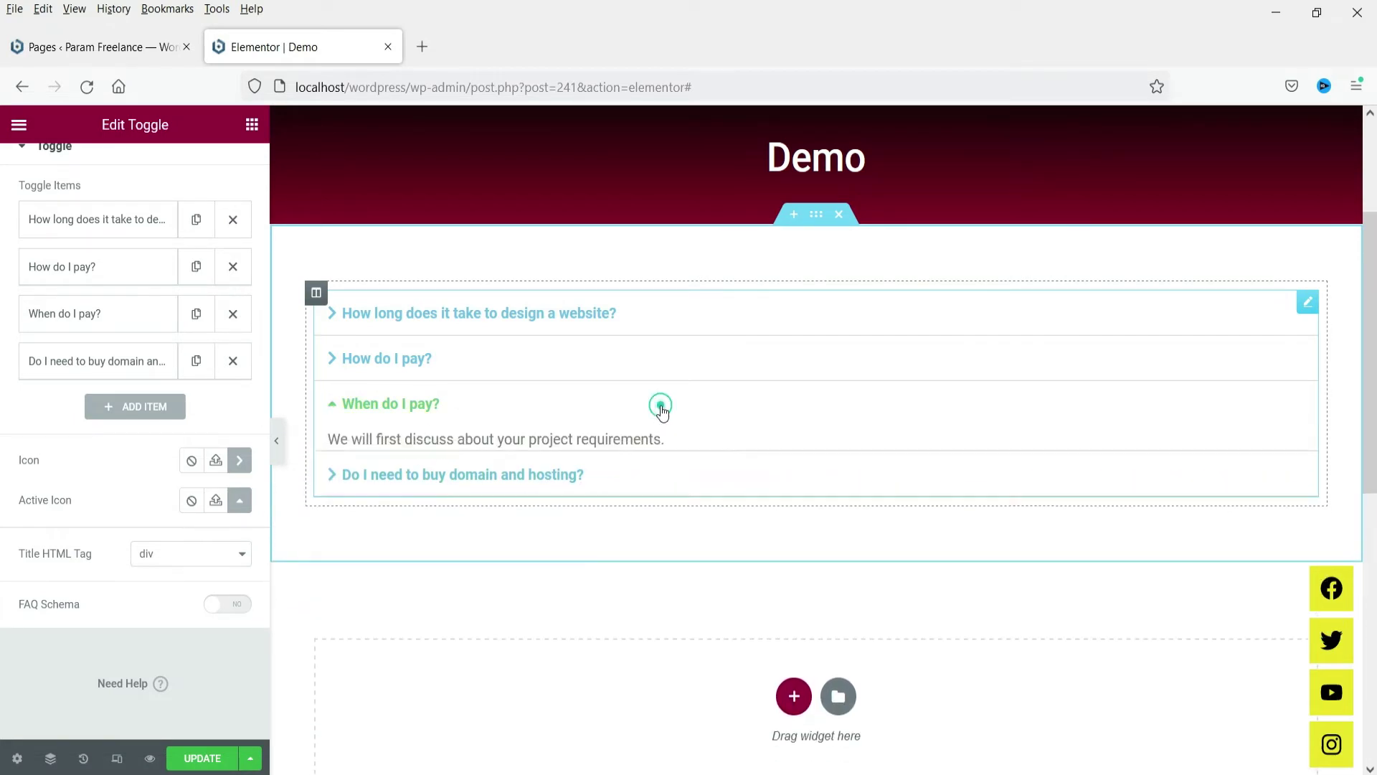
left_click(240, 500)
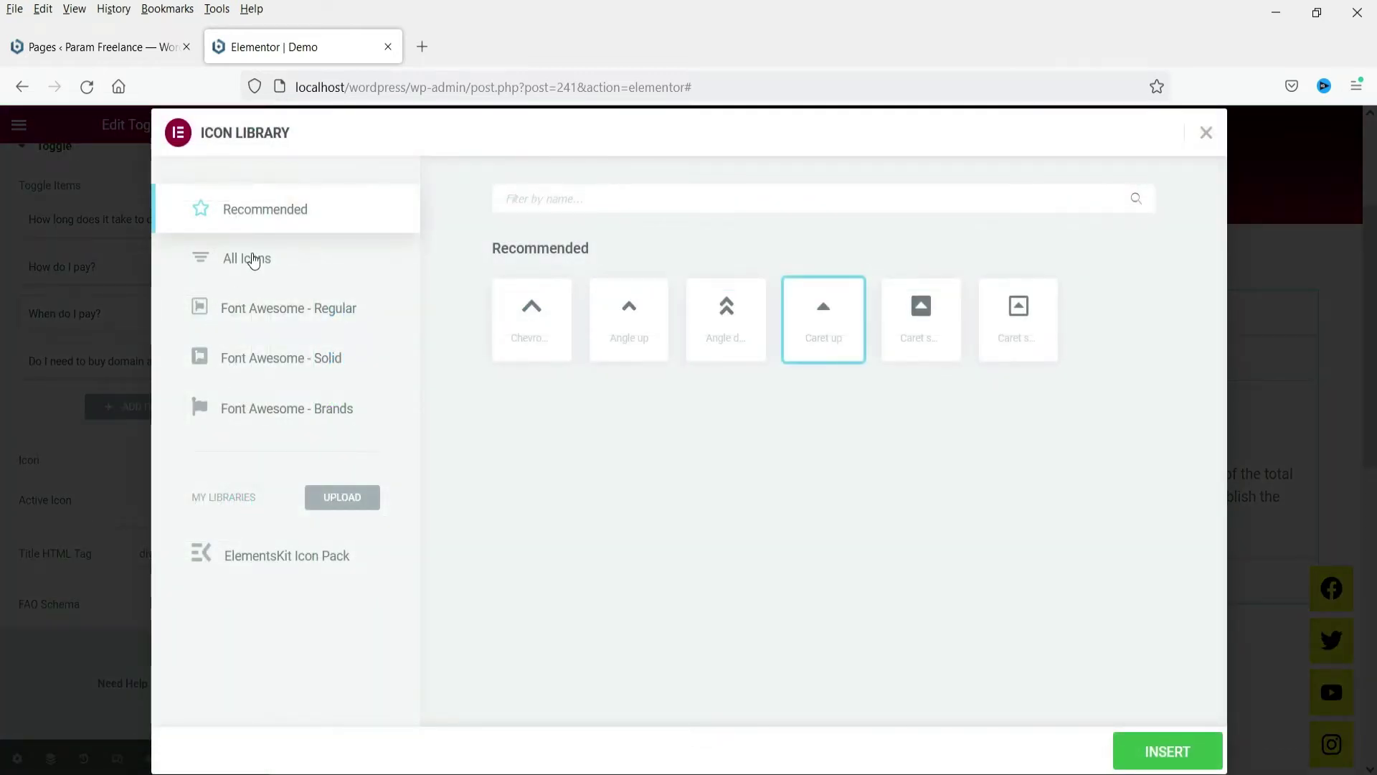
left_click(253, 260)
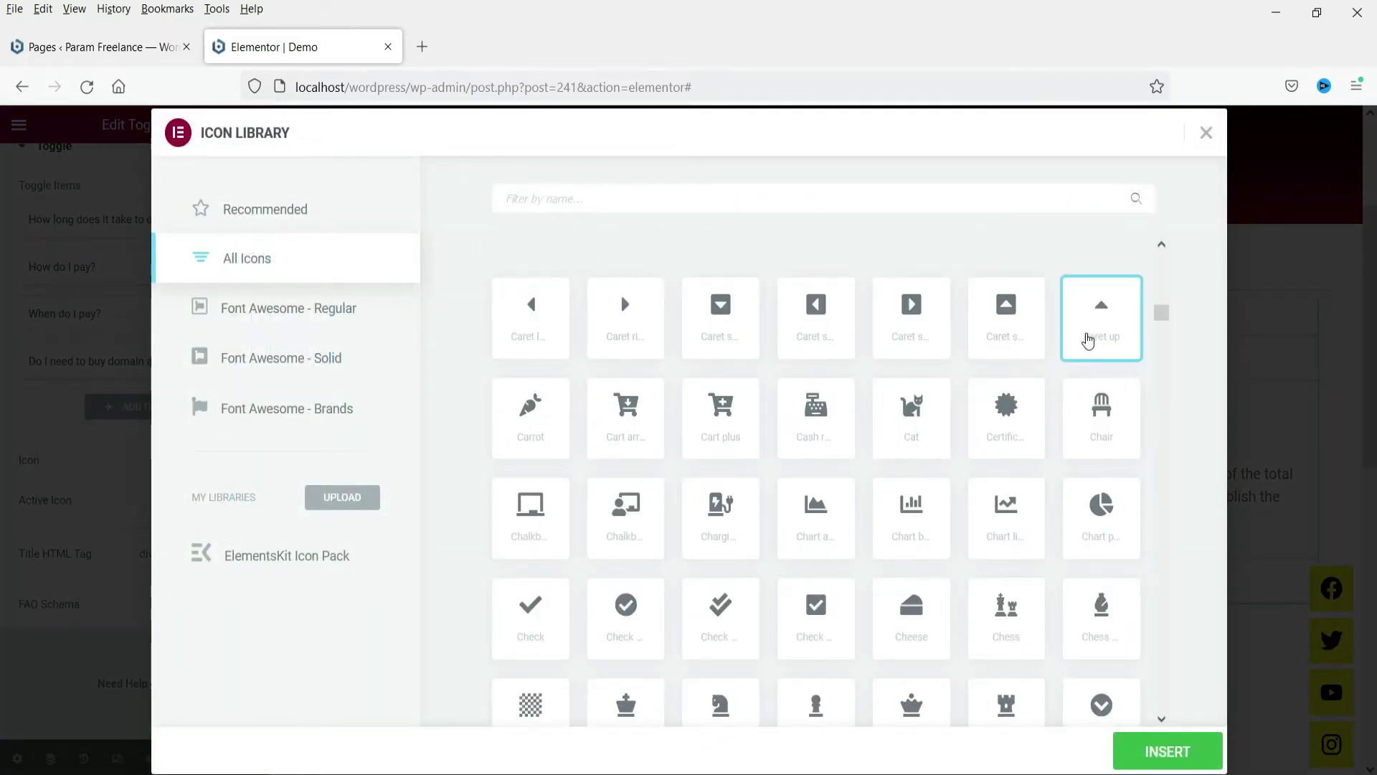
scroll(1012, 459, "down", 3)
left_click(1091, 570)
left_click(1167, 751)
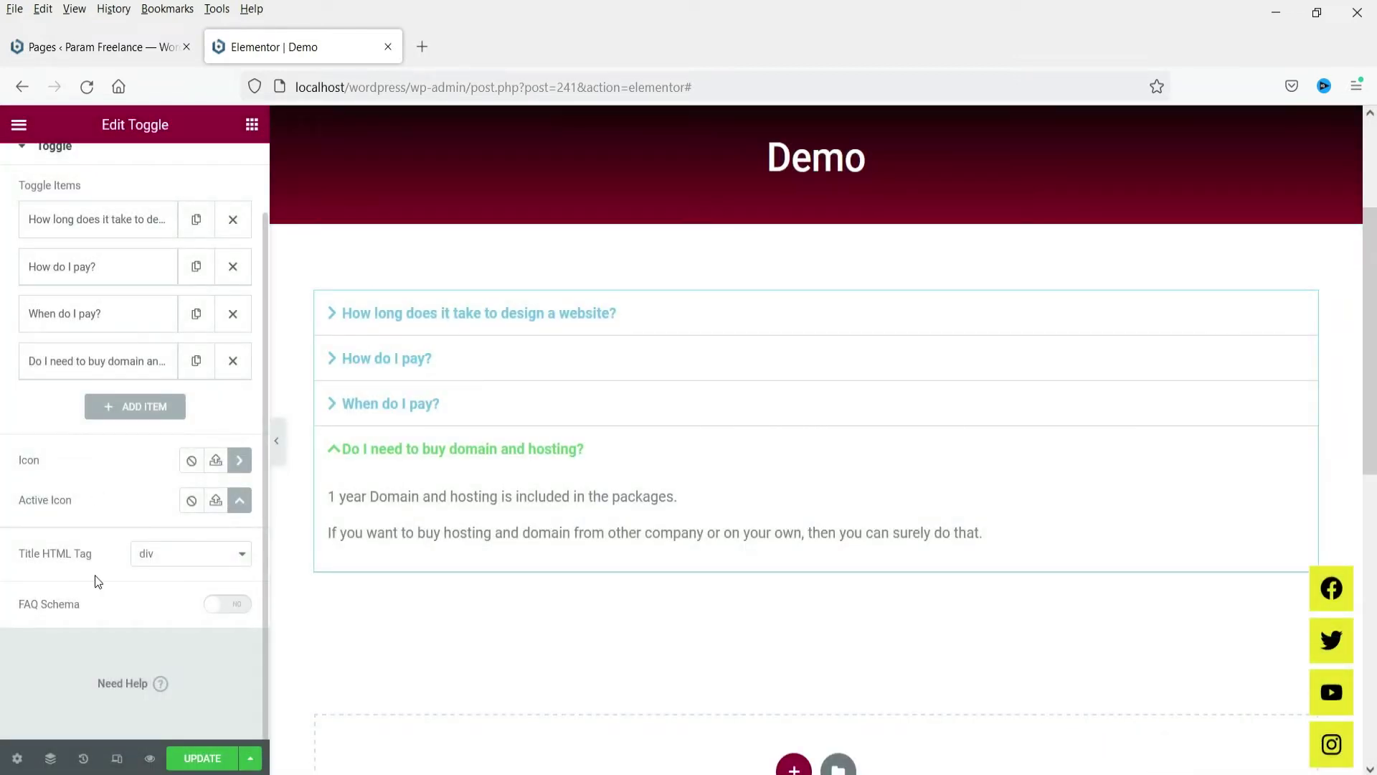
Step: In the Style tab, give the toggle items a 1 px border in the dark navy global colour
scroll(43, 495, "up", 2)
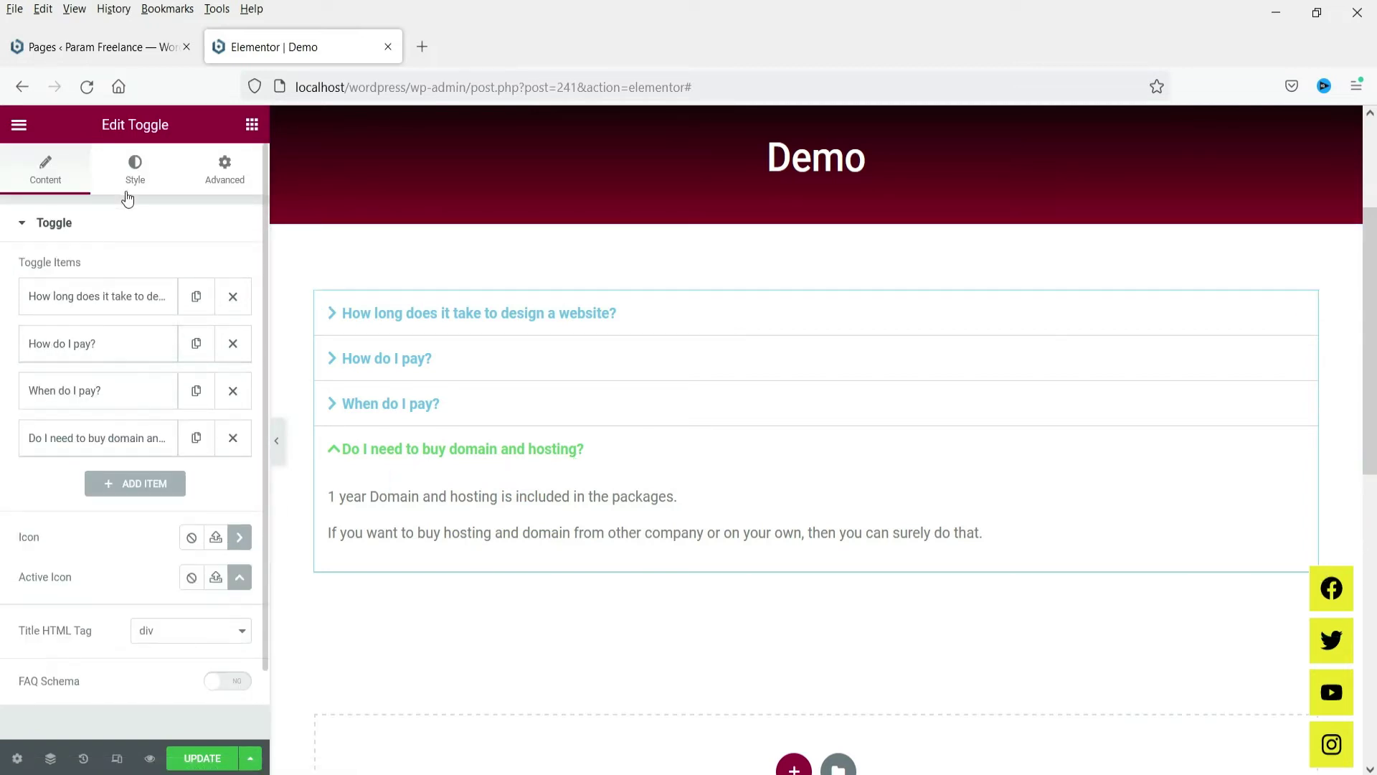
left_click(132, 176)
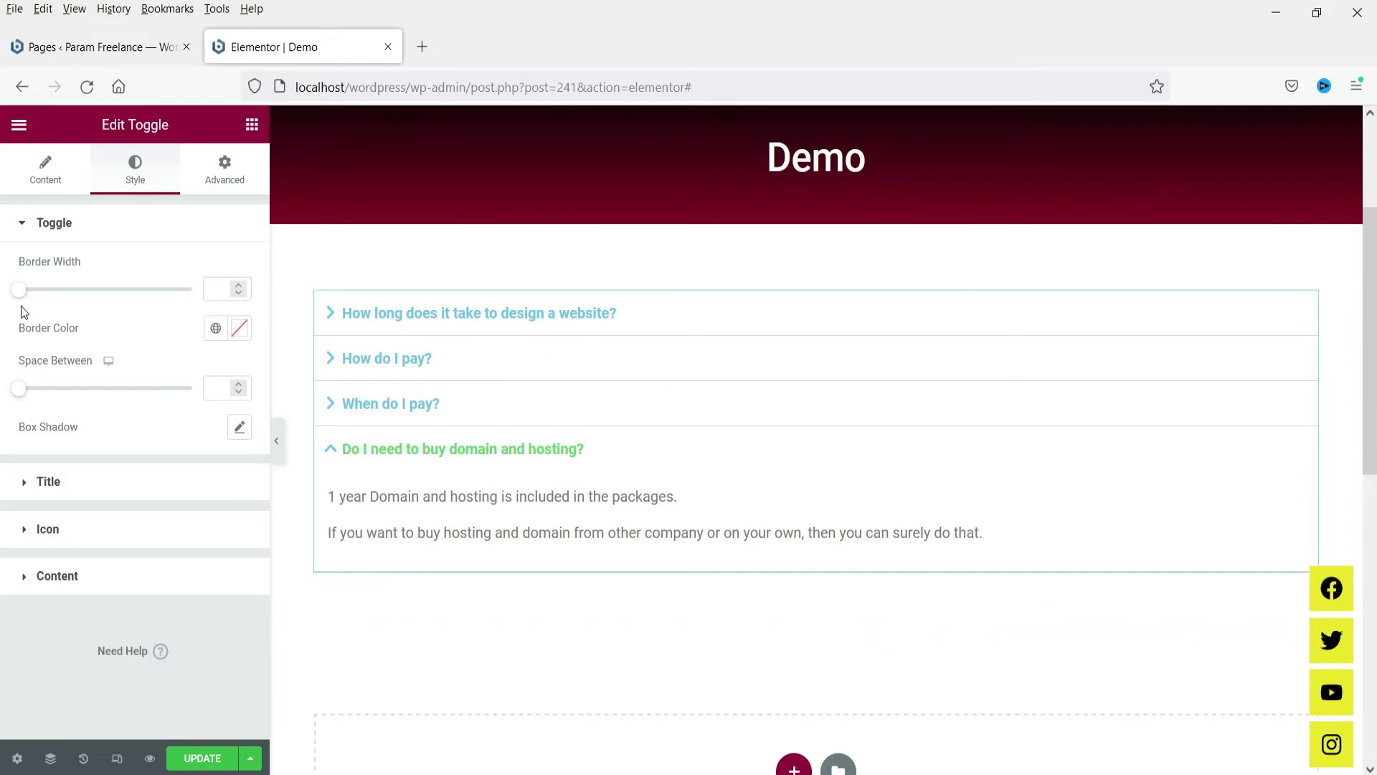
left_click_drag(20, 300, 128, 309)
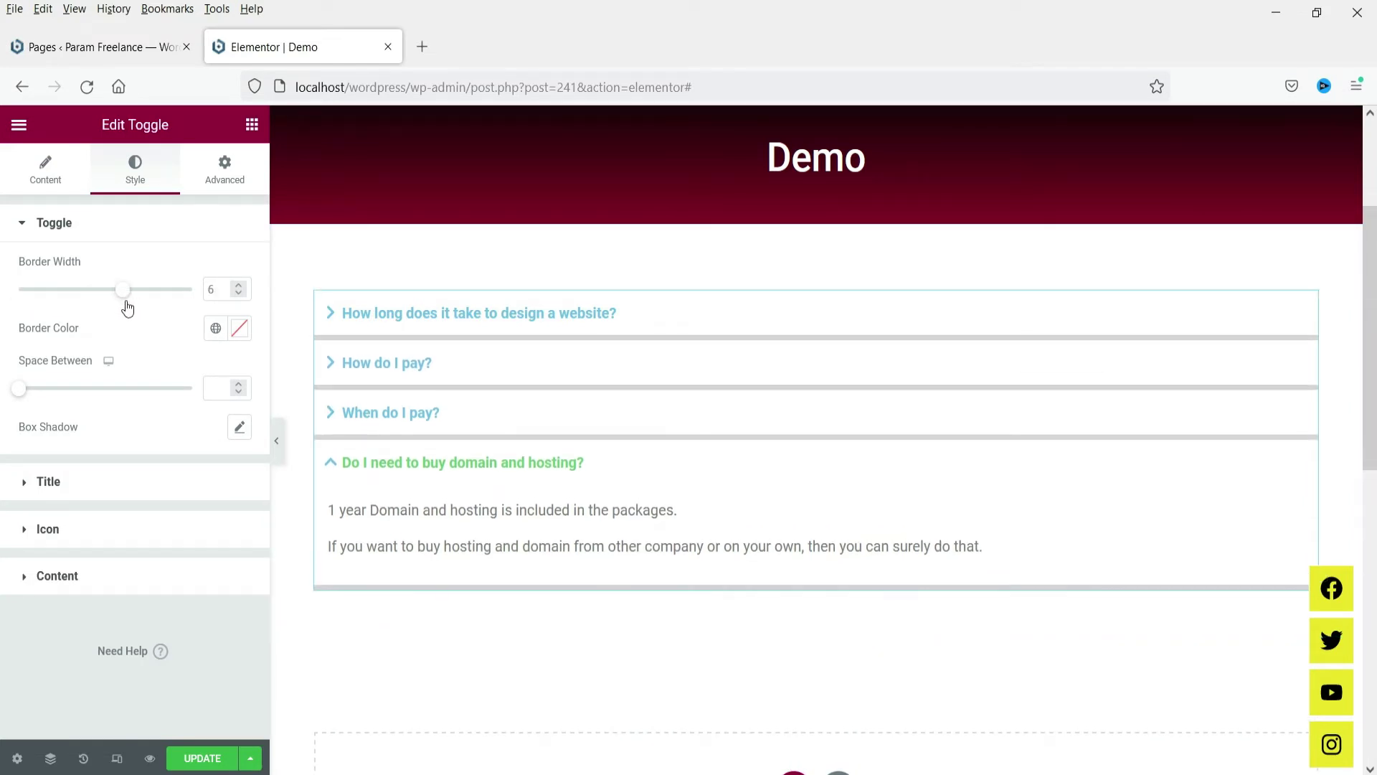
left_click(243, 285)
left_click(243, 285)
left_click(243, 285)
left_click(243, 285)
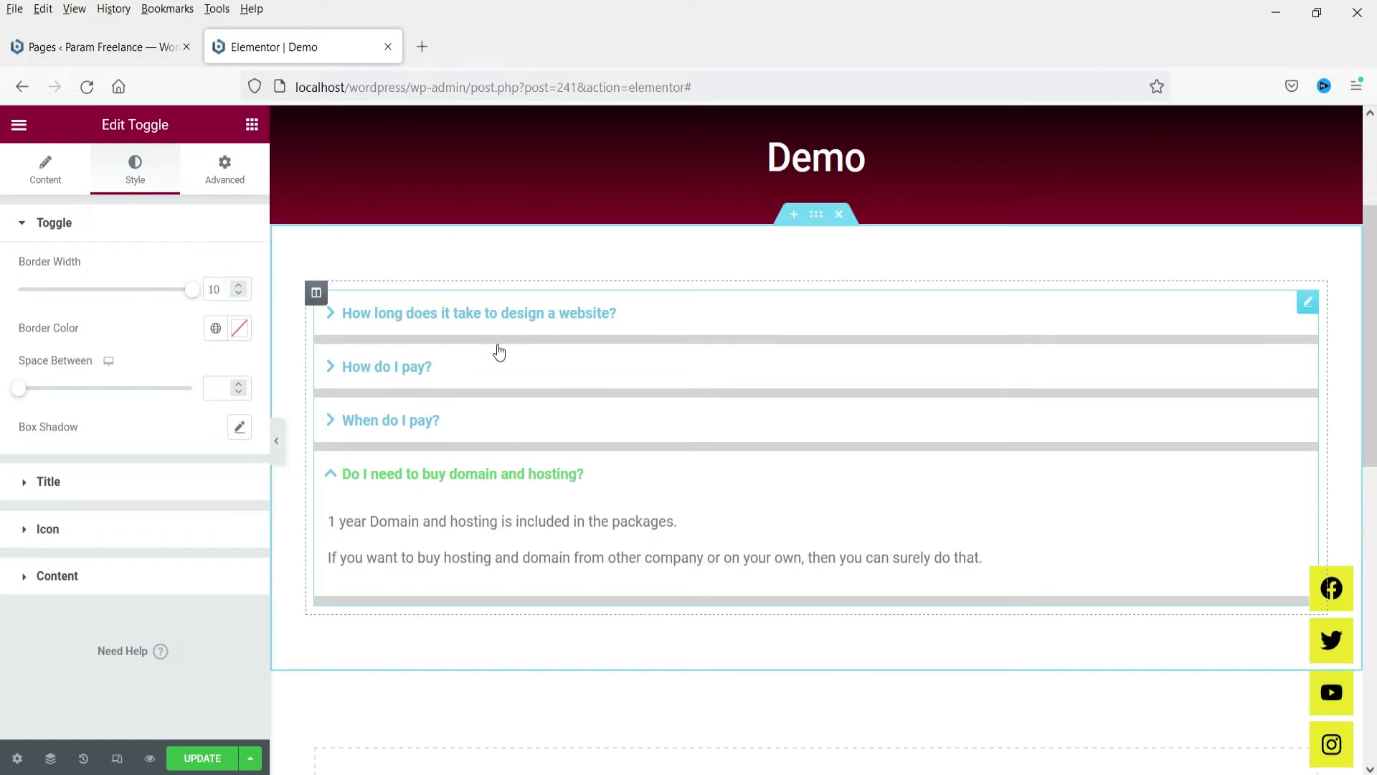
left_click(216, 289)
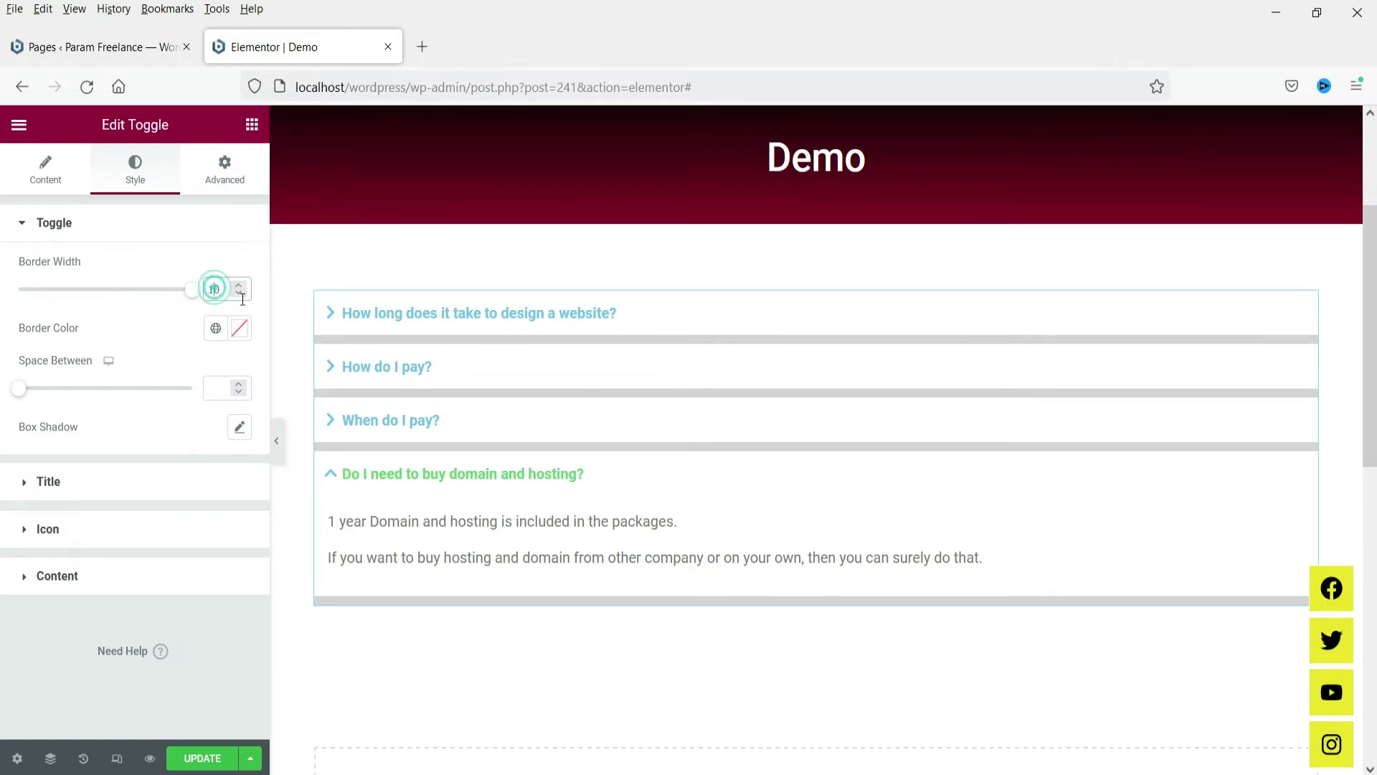
type("1")
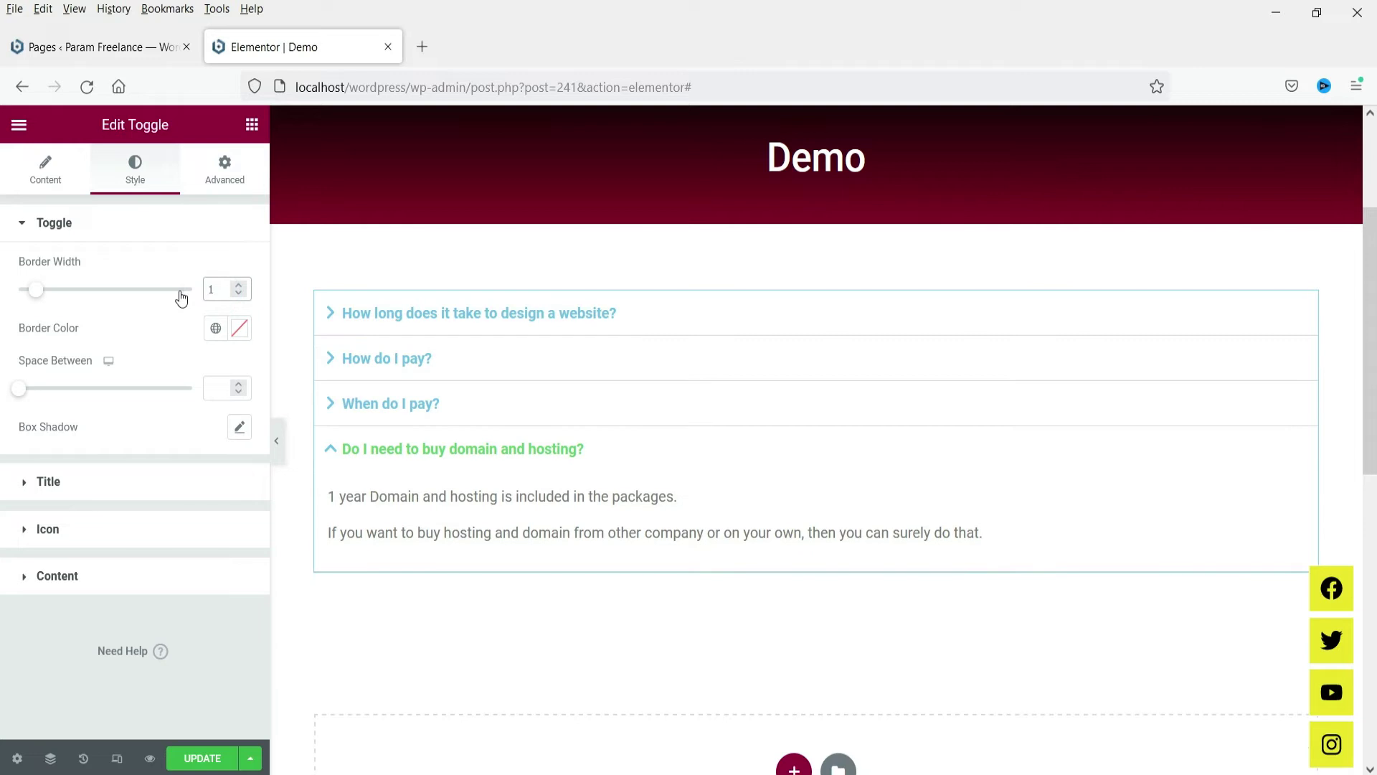
left_click(216, 328)
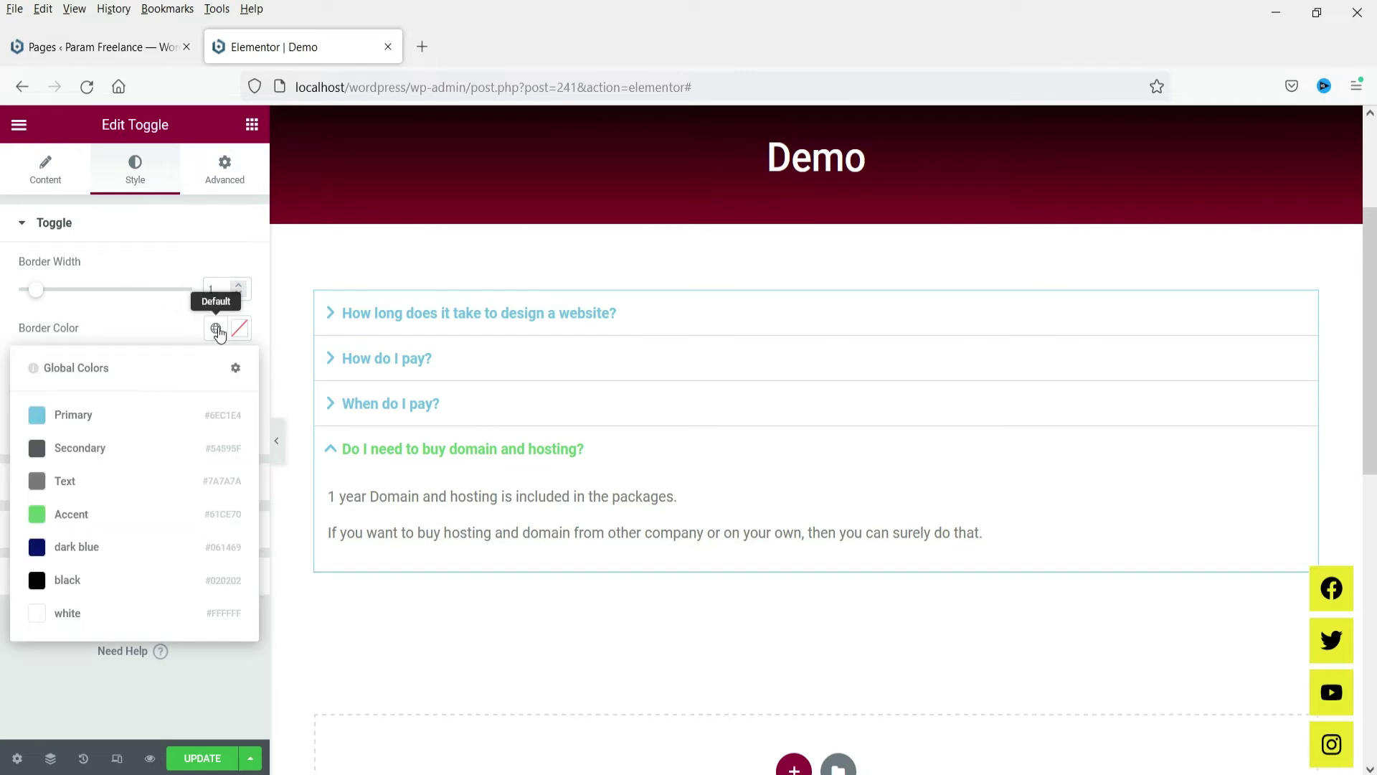
left_click(66, 548)
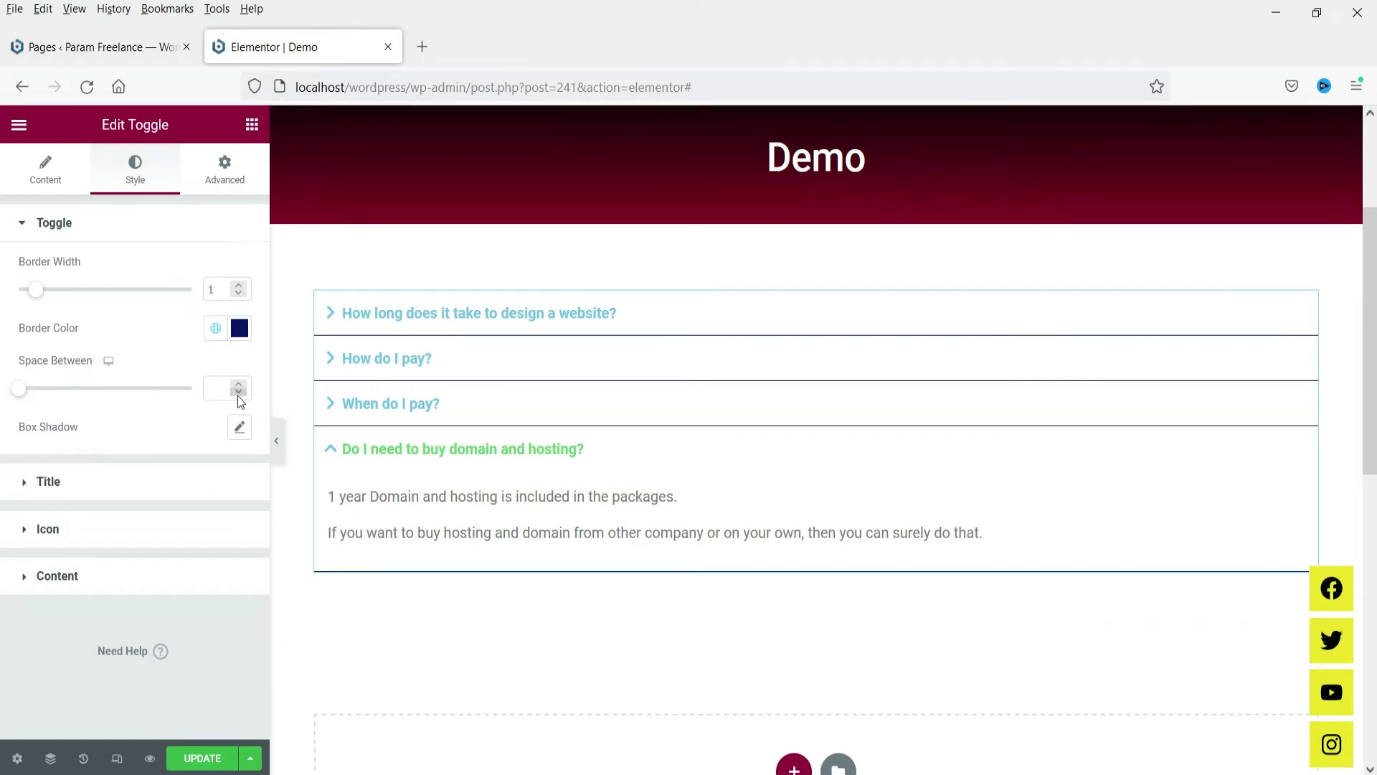
Step: Increase the Space Between toggle items to 10
mouse_move(21, 394)
left_mouse_down()
mouse_move(49, 396)
mouse_move(30, 400)
left_mouse_up()
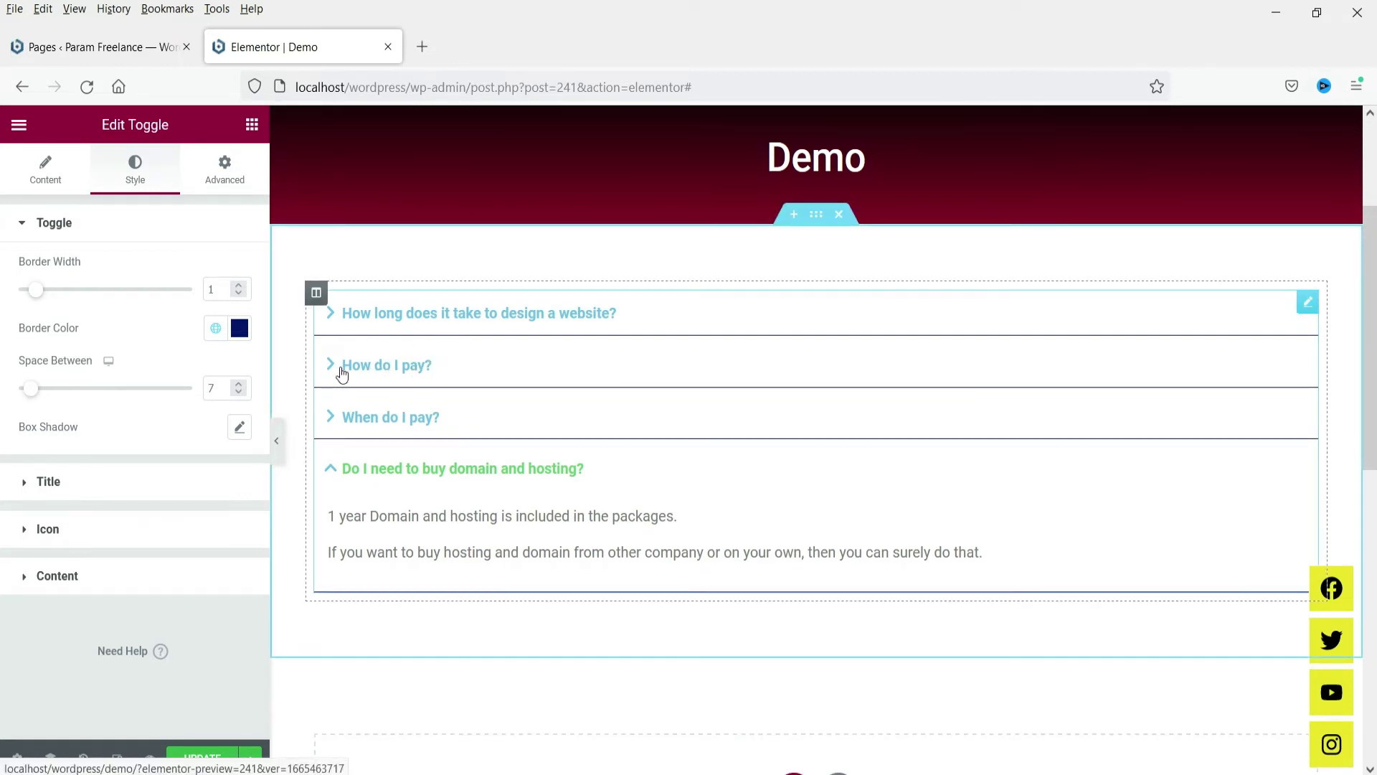
left_click(239, 384)
left_click(238, 384)
left_click(239, 384)
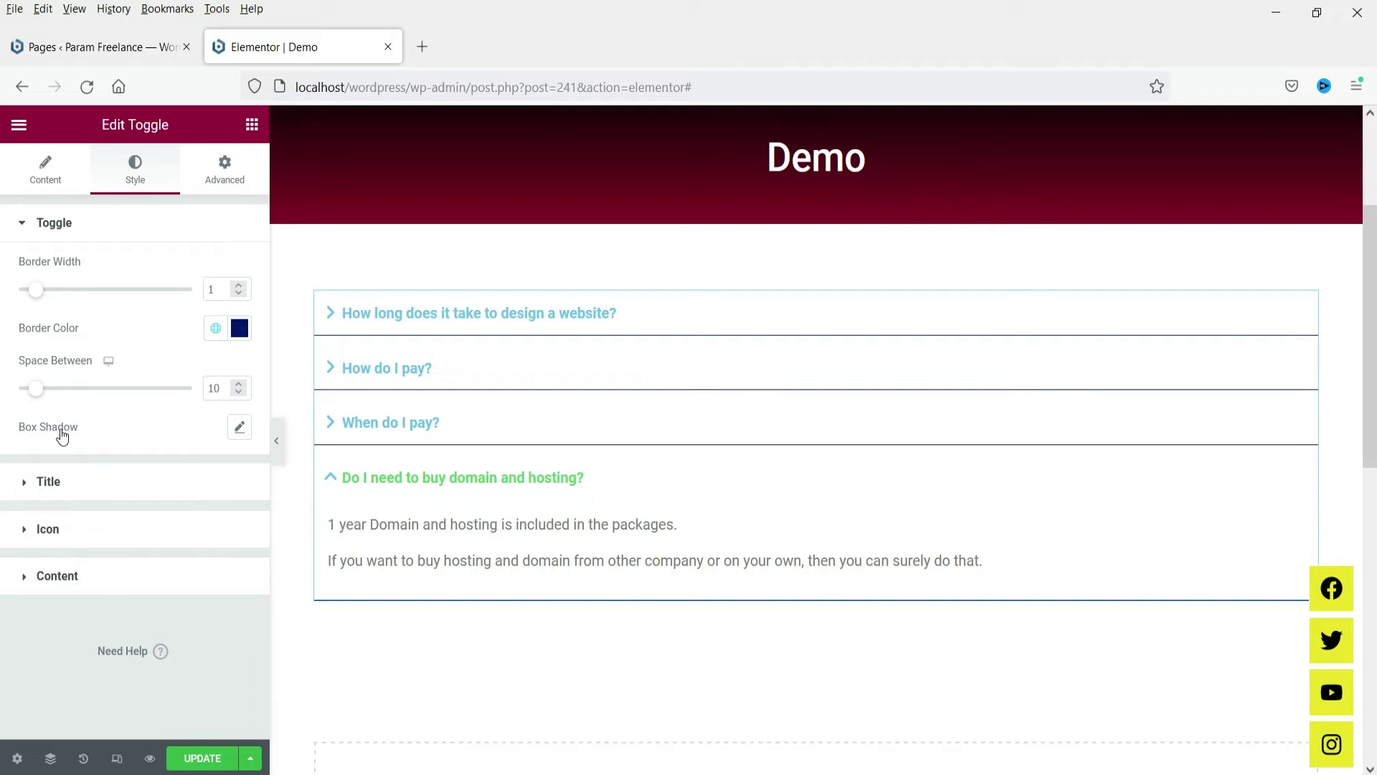
Step: Apply the default blur-10 box shadow, then collapse and reopen the domain-and-hosting answer in preview
left_click(241, 428)
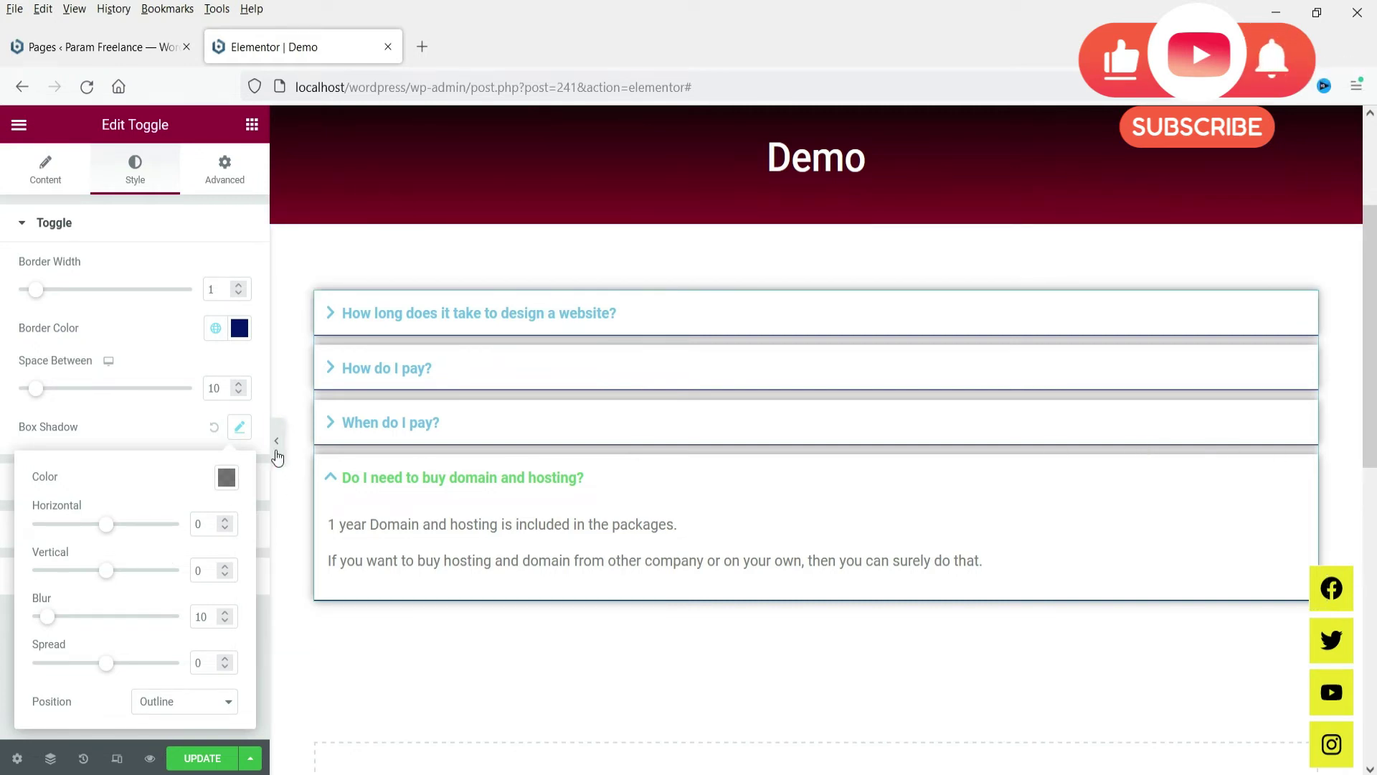
left_click(277, 452)
left_click(278, 452)
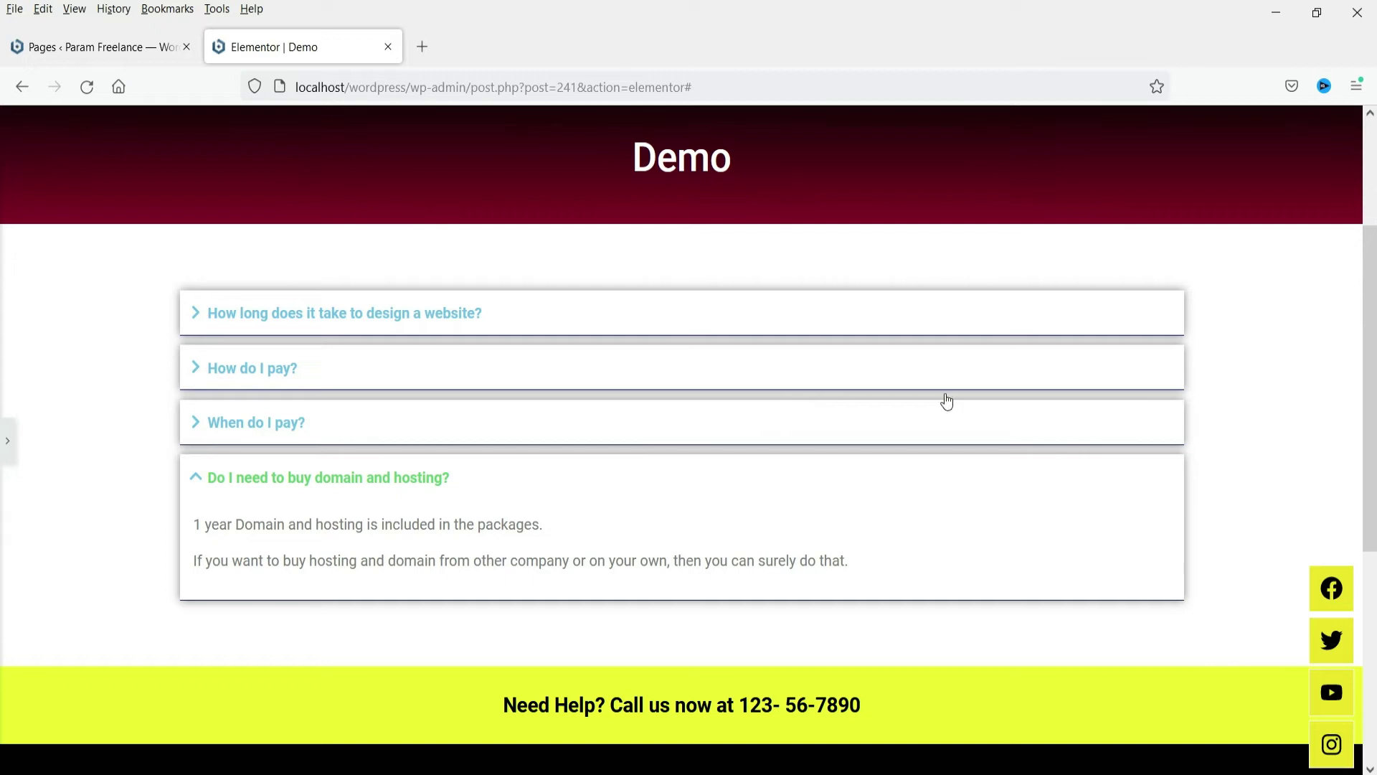
left_click(301, 477)
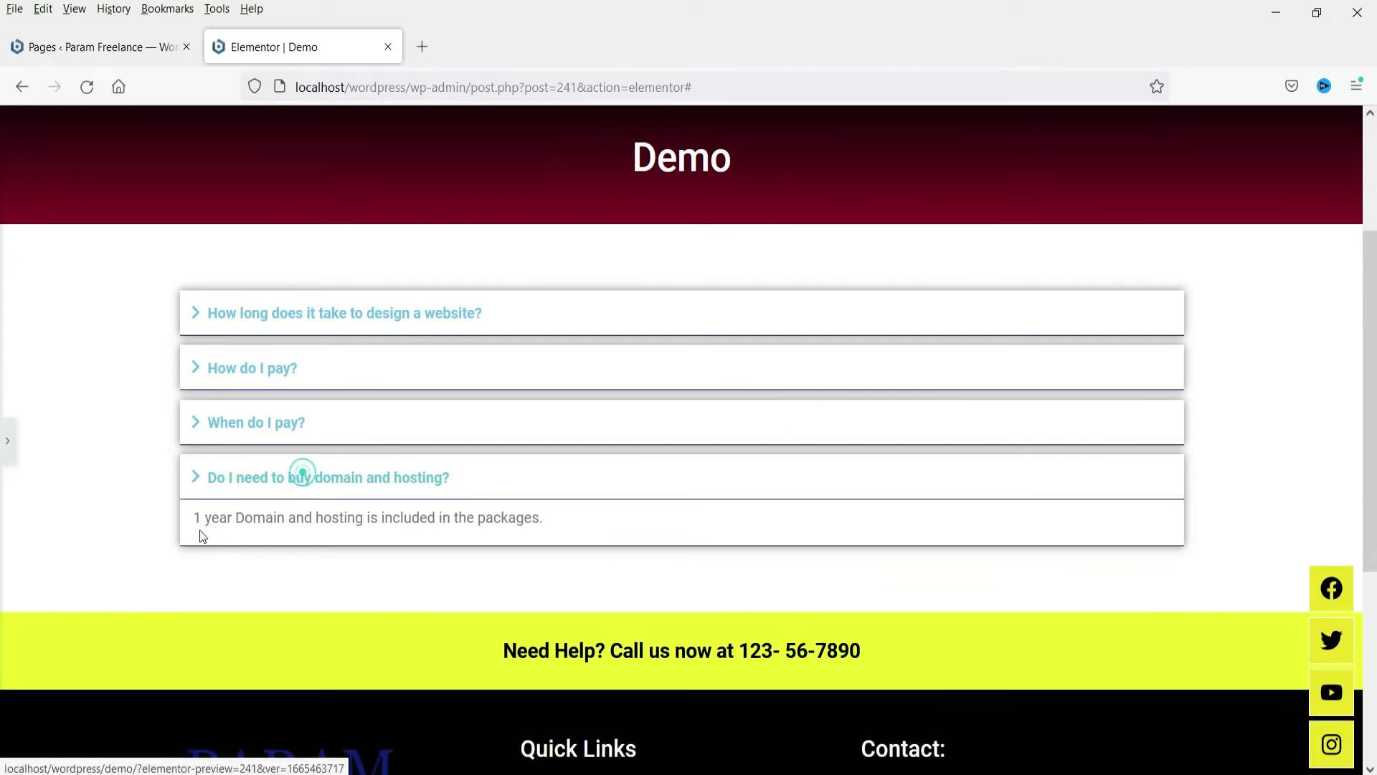
left_click(301, 479)
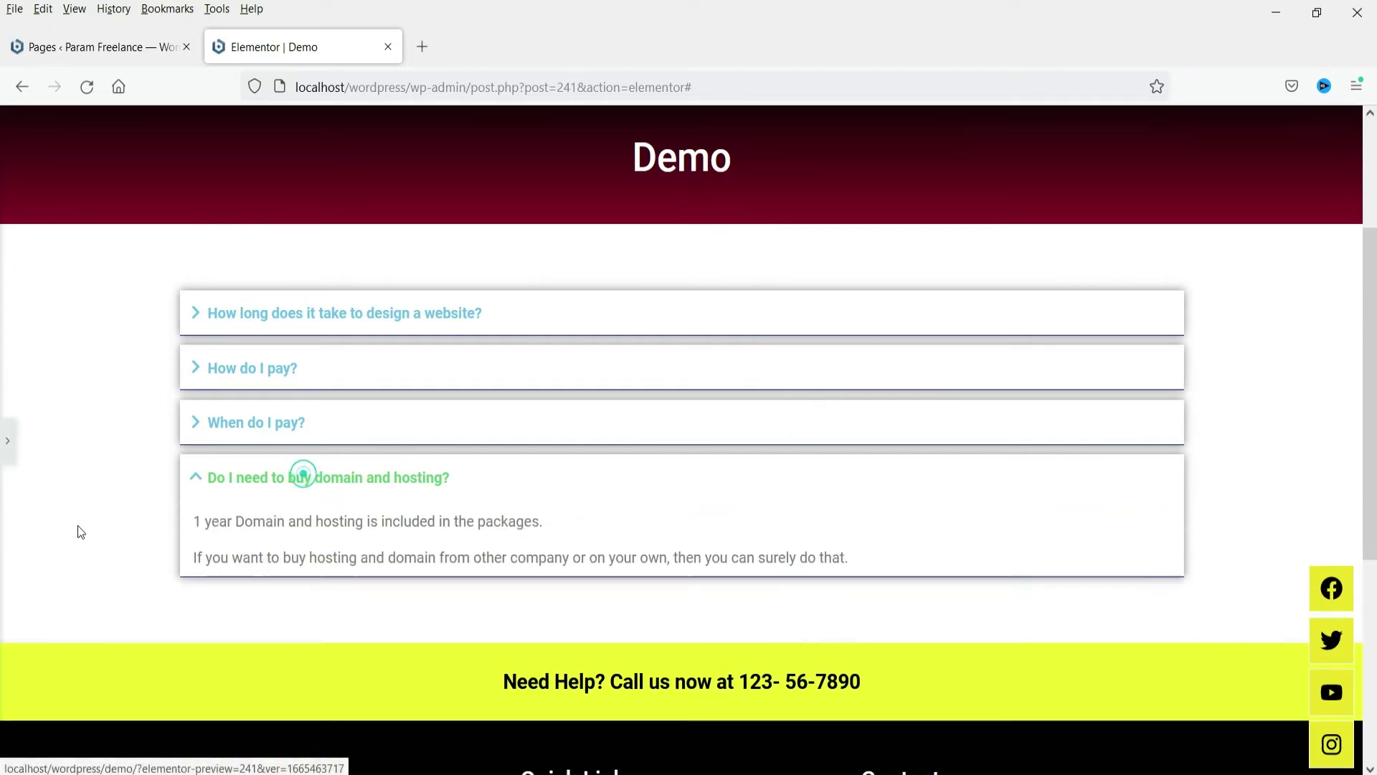
left_click(12, 442)
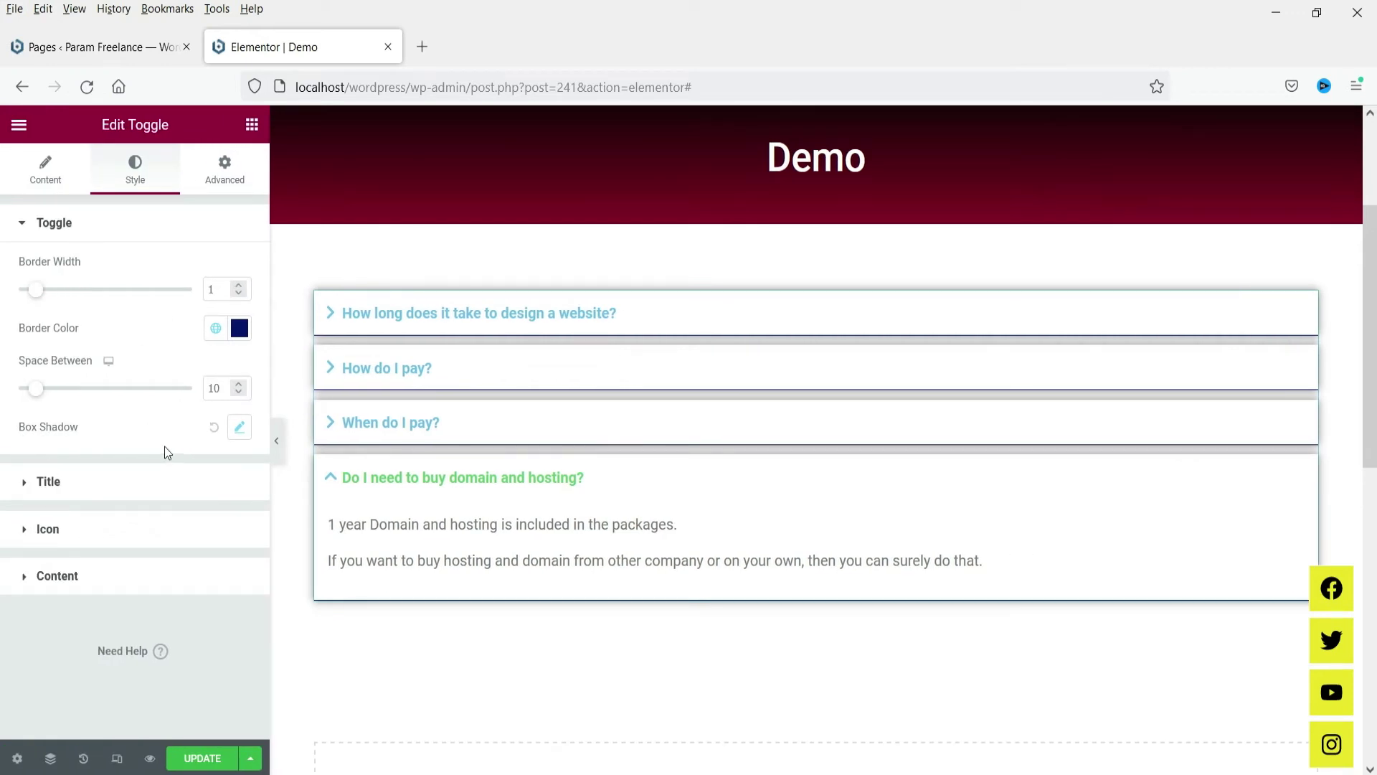
Step: Give the toggle titles a global dark blue background, pale blue text and a pale green active colour
left_click(49, 482)
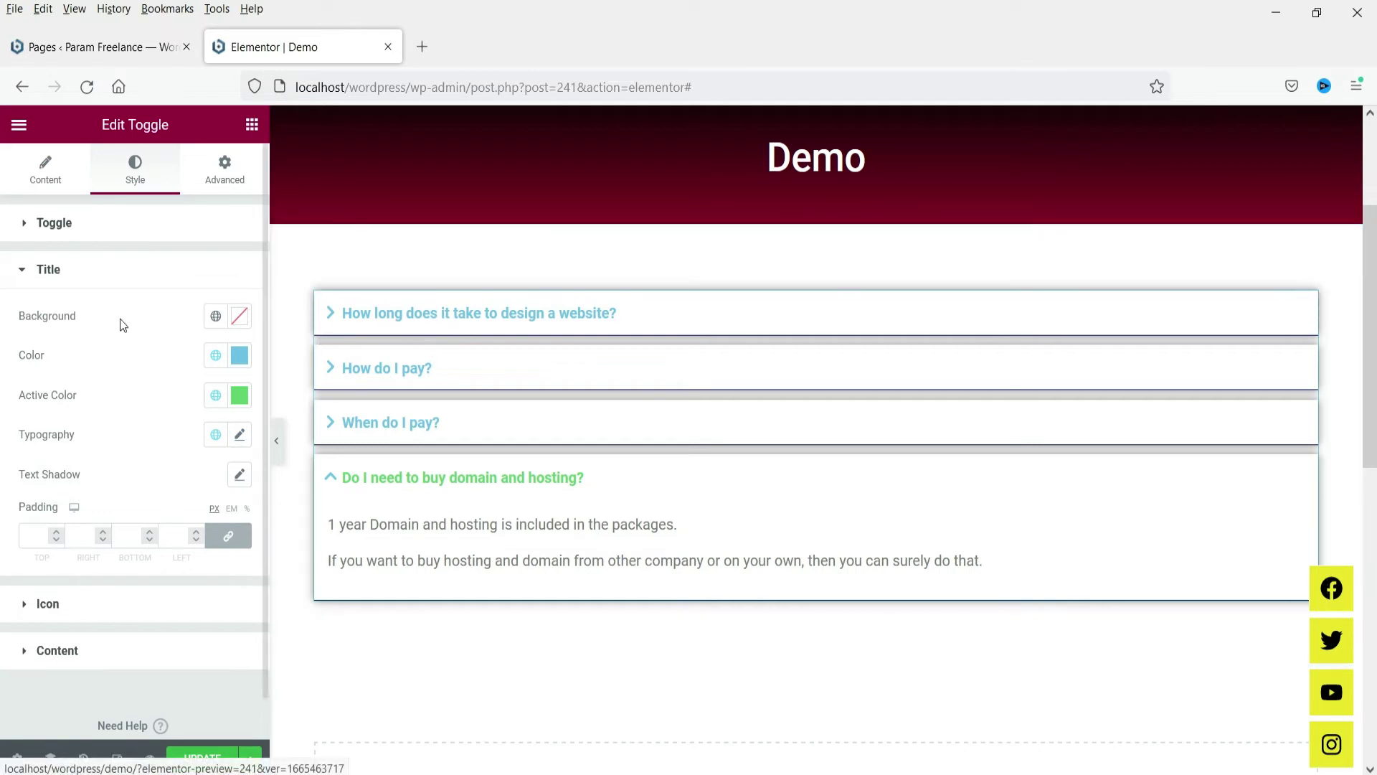
left_click(216, 317)
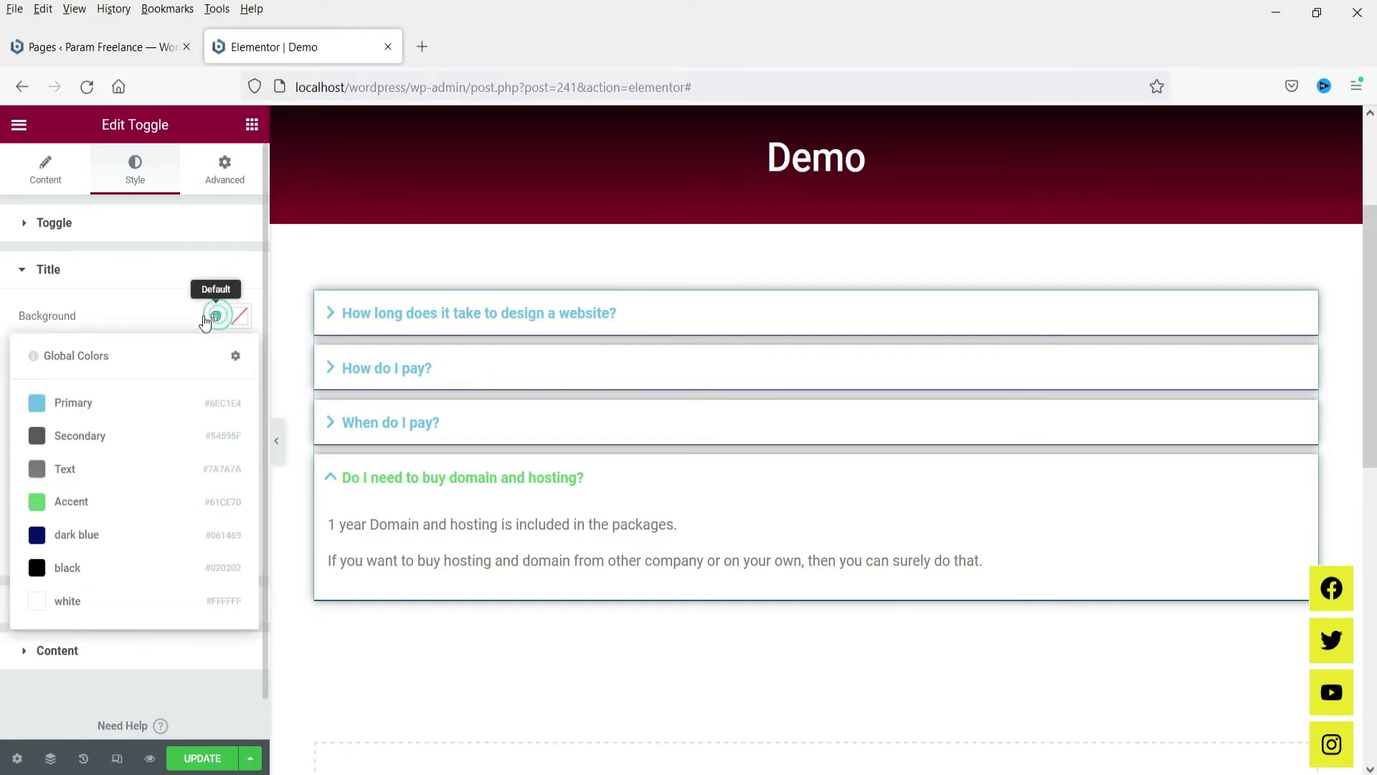
left_click(69, 535)
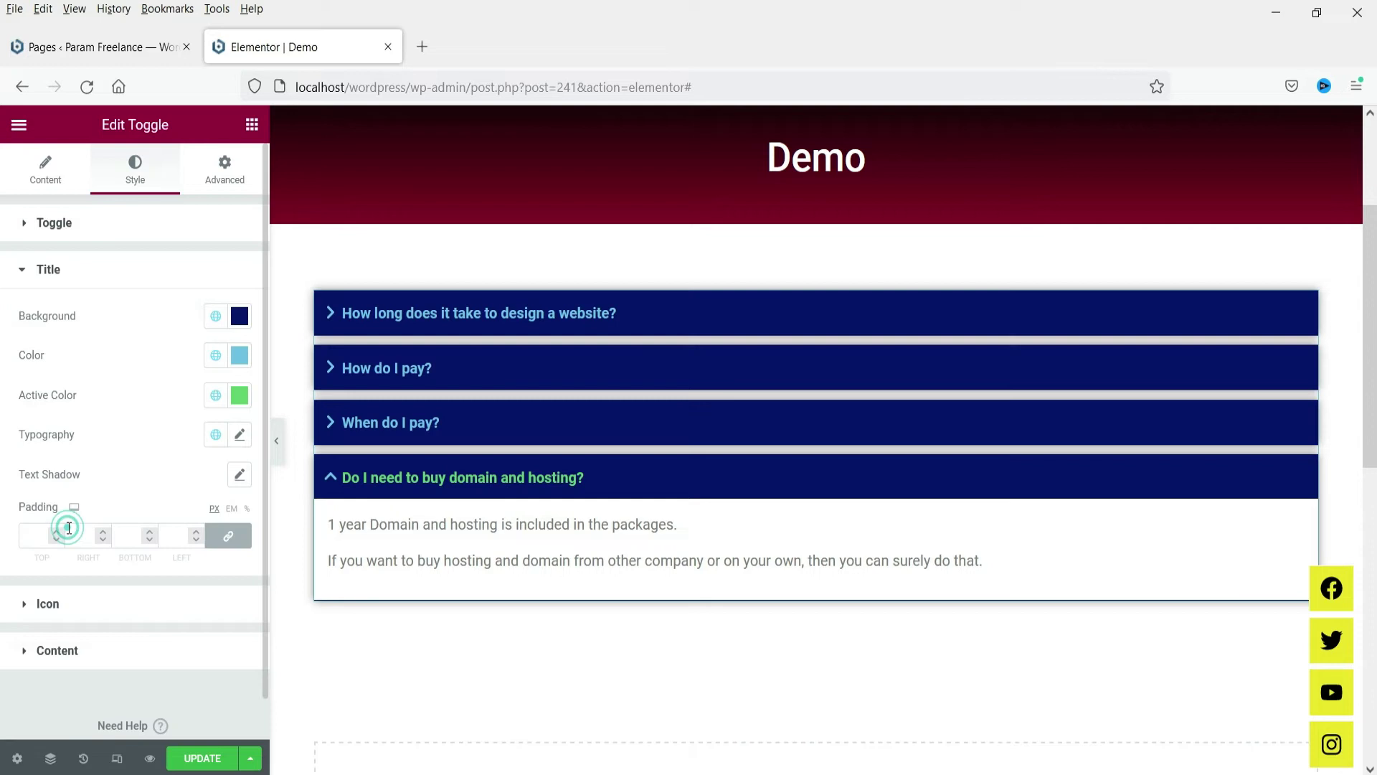
left_click(239, 356)
left_click_drag(140, 440, 84, 428)
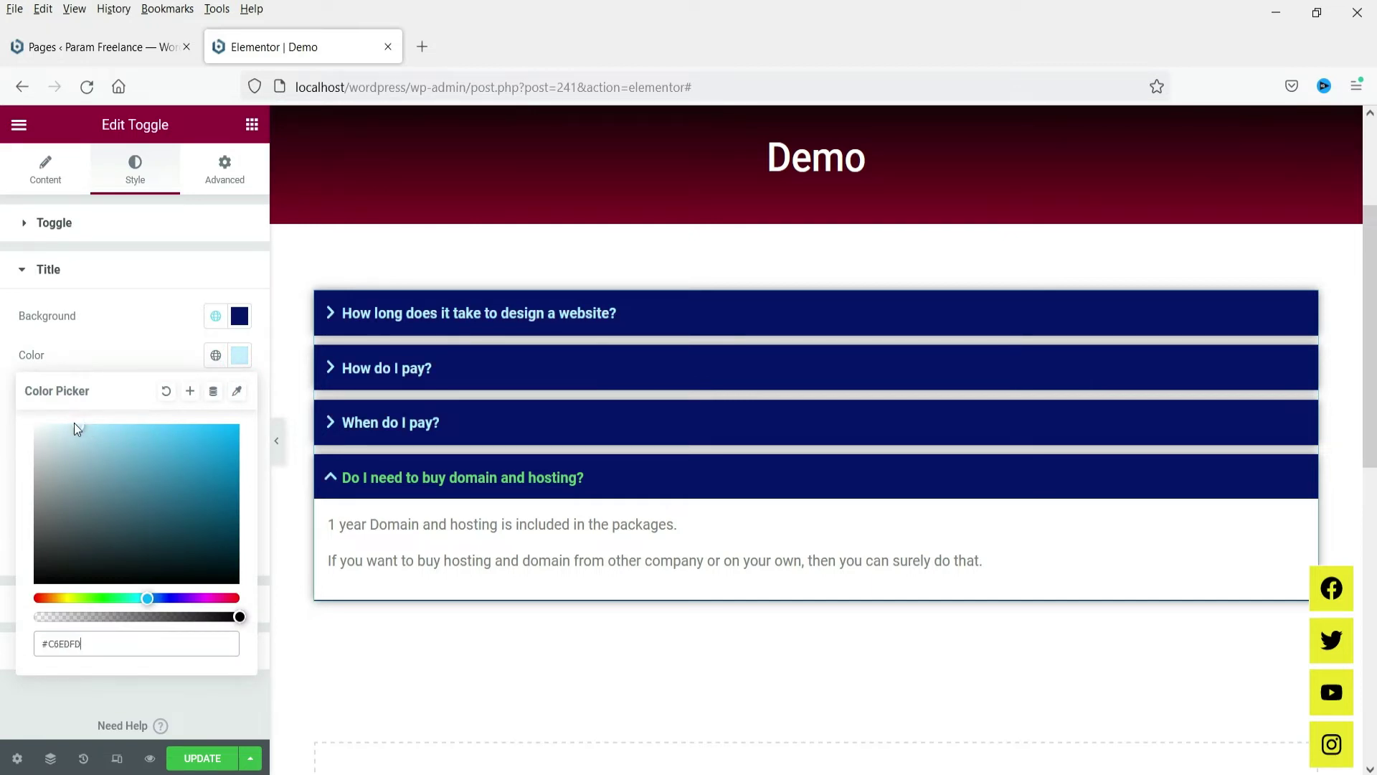
left_click(82, 351)
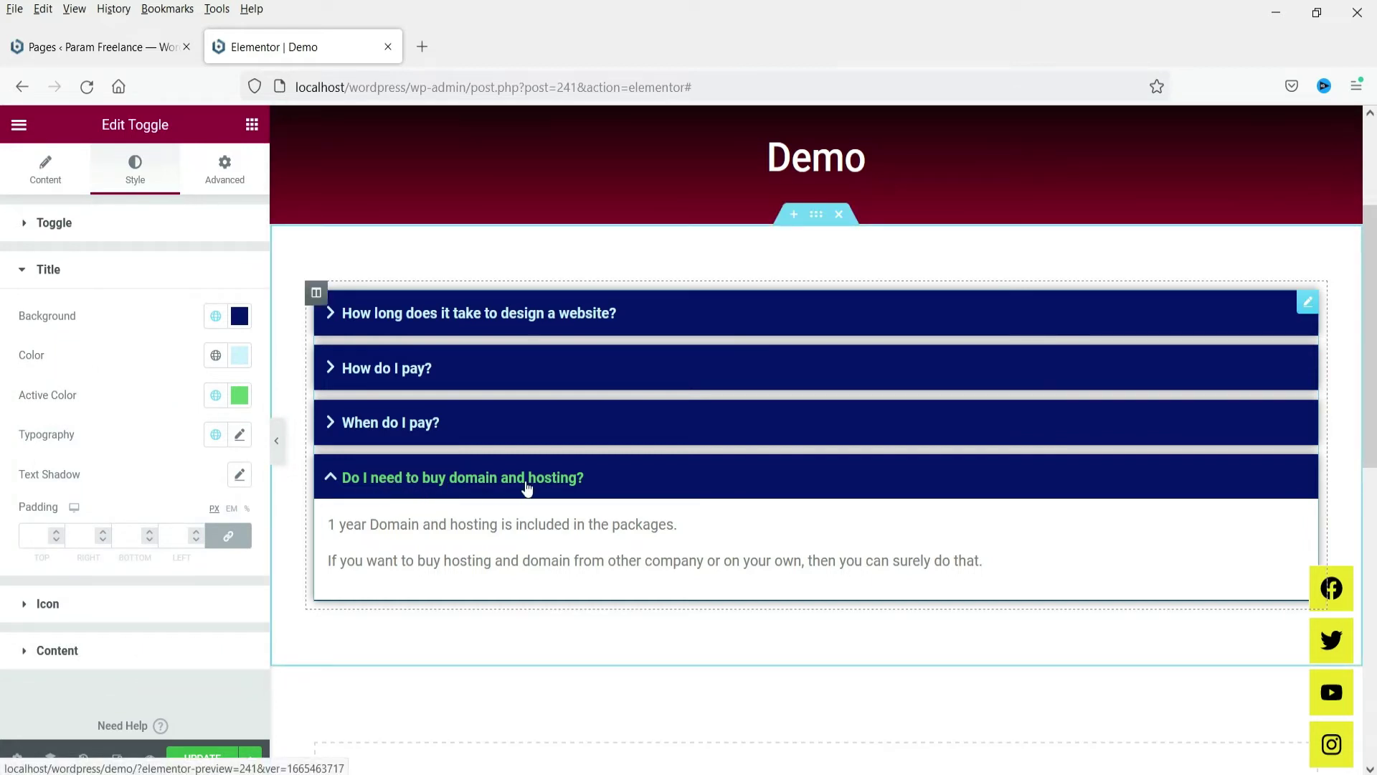
left_click(215, 396)
left_click(240, 395)
left_click(240, 396)
left_click(82, 470)
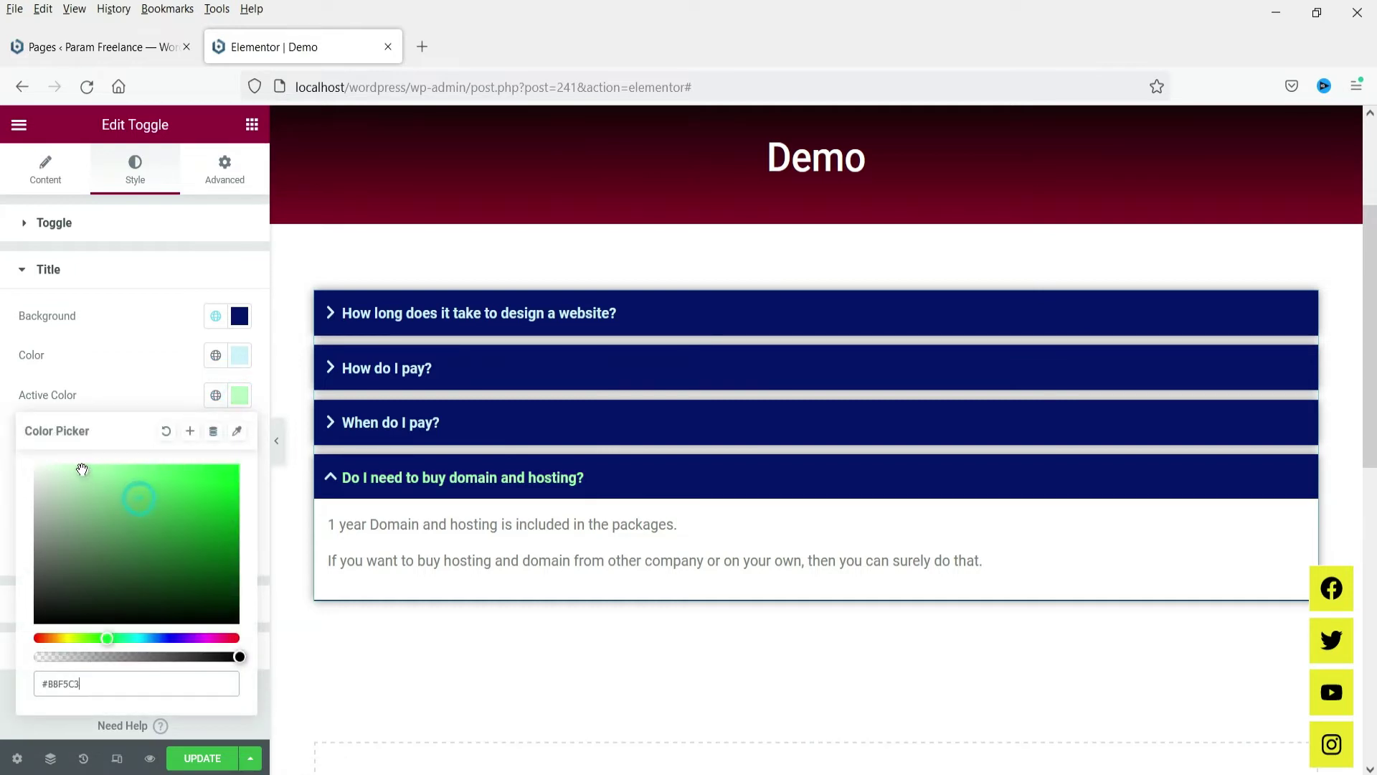
left_click(116, 395)
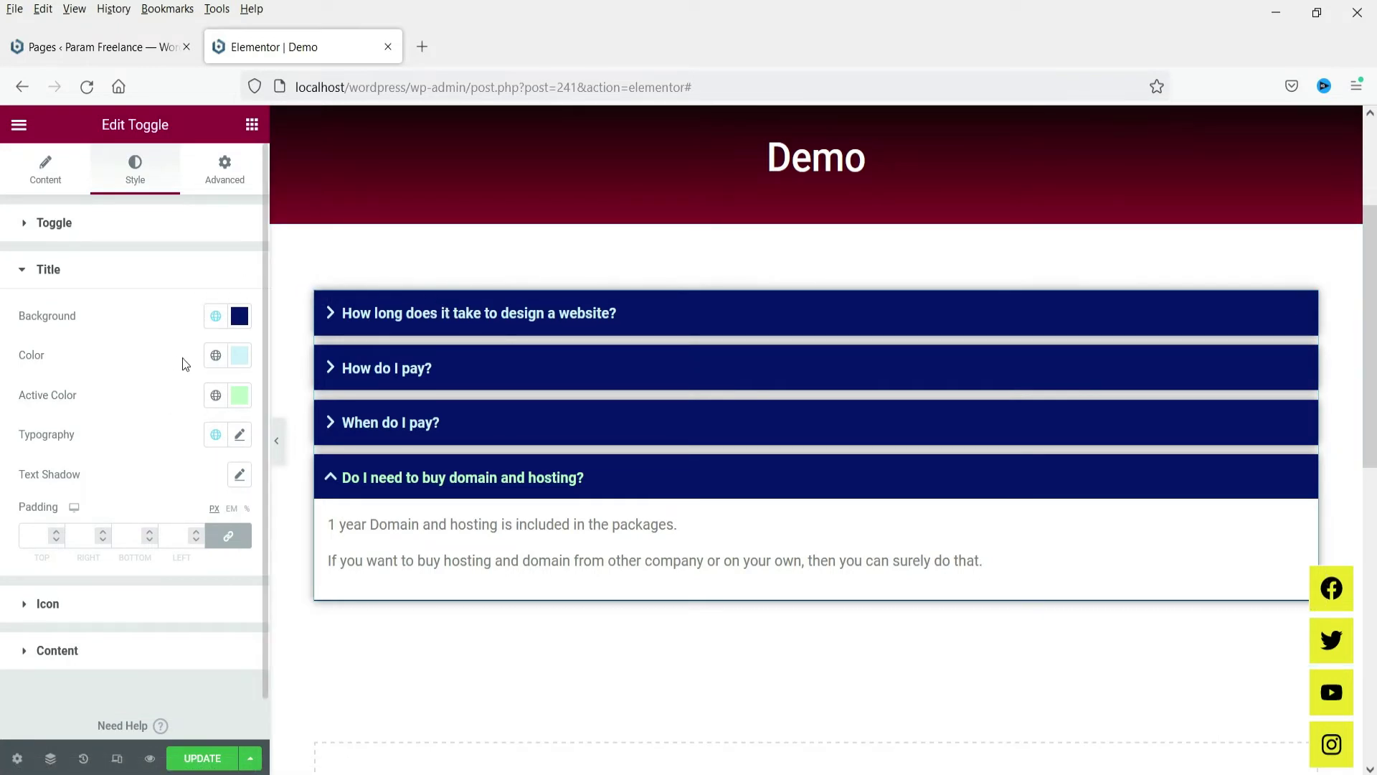
Step: Set the title typography to Roboto Condensed, size 21, weight 400
left_click(241, 437)
left_click(202, 583)
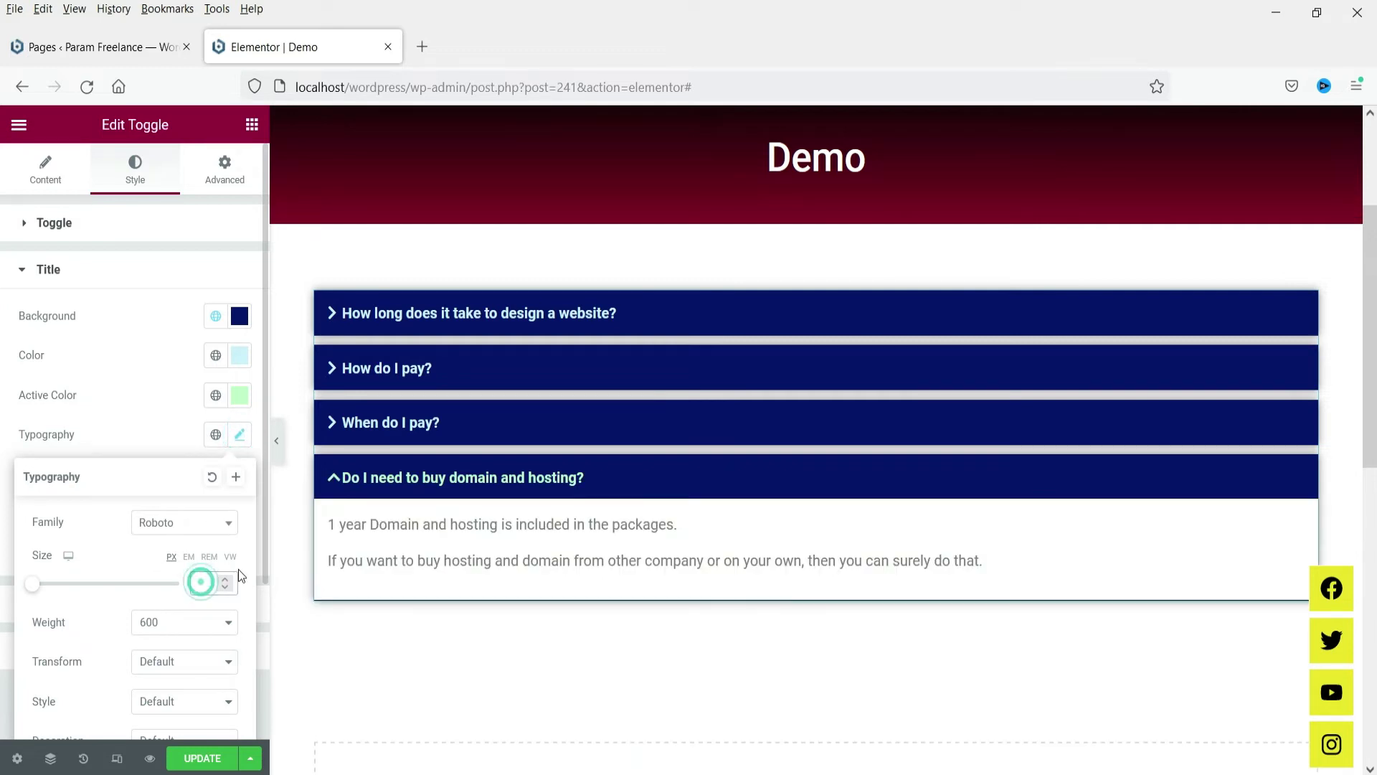
type("23")
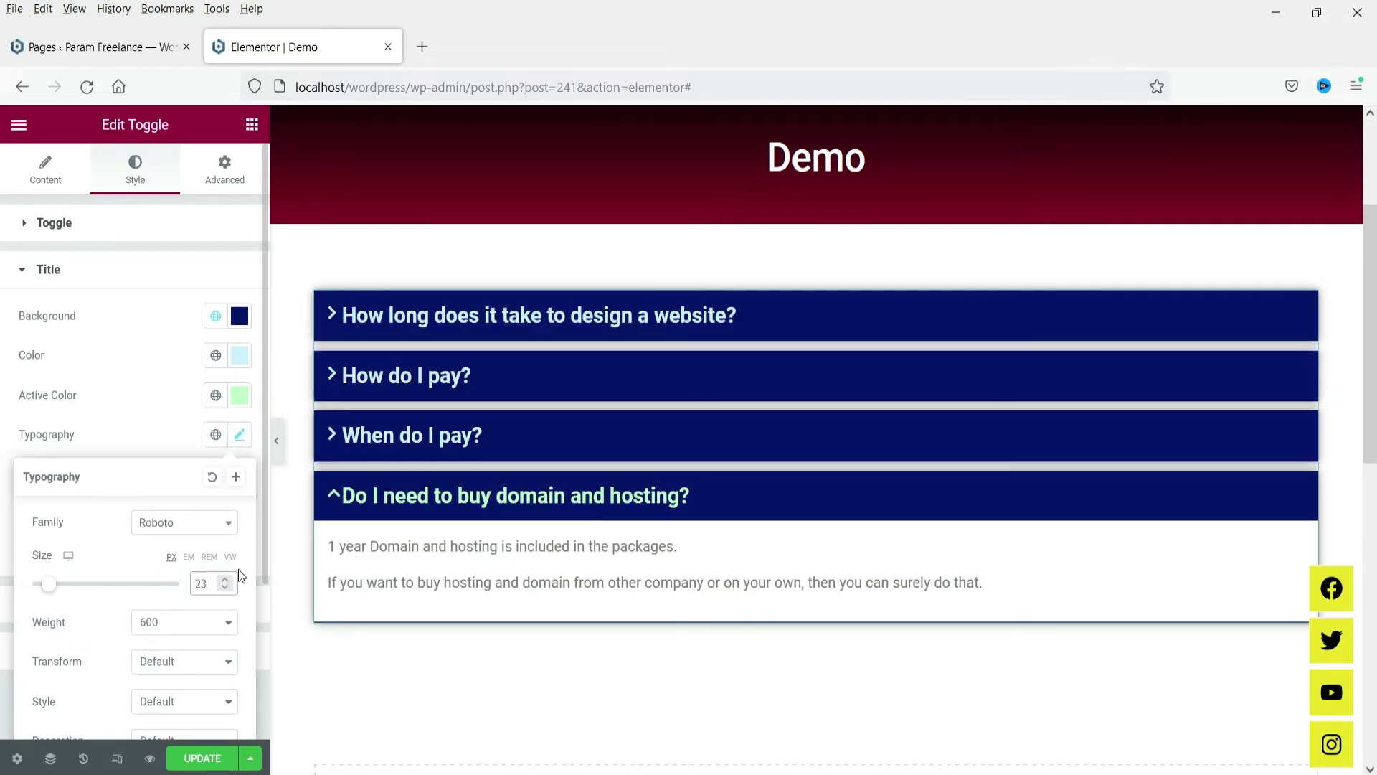
left_click(194, 622)
left_click(150, 432)
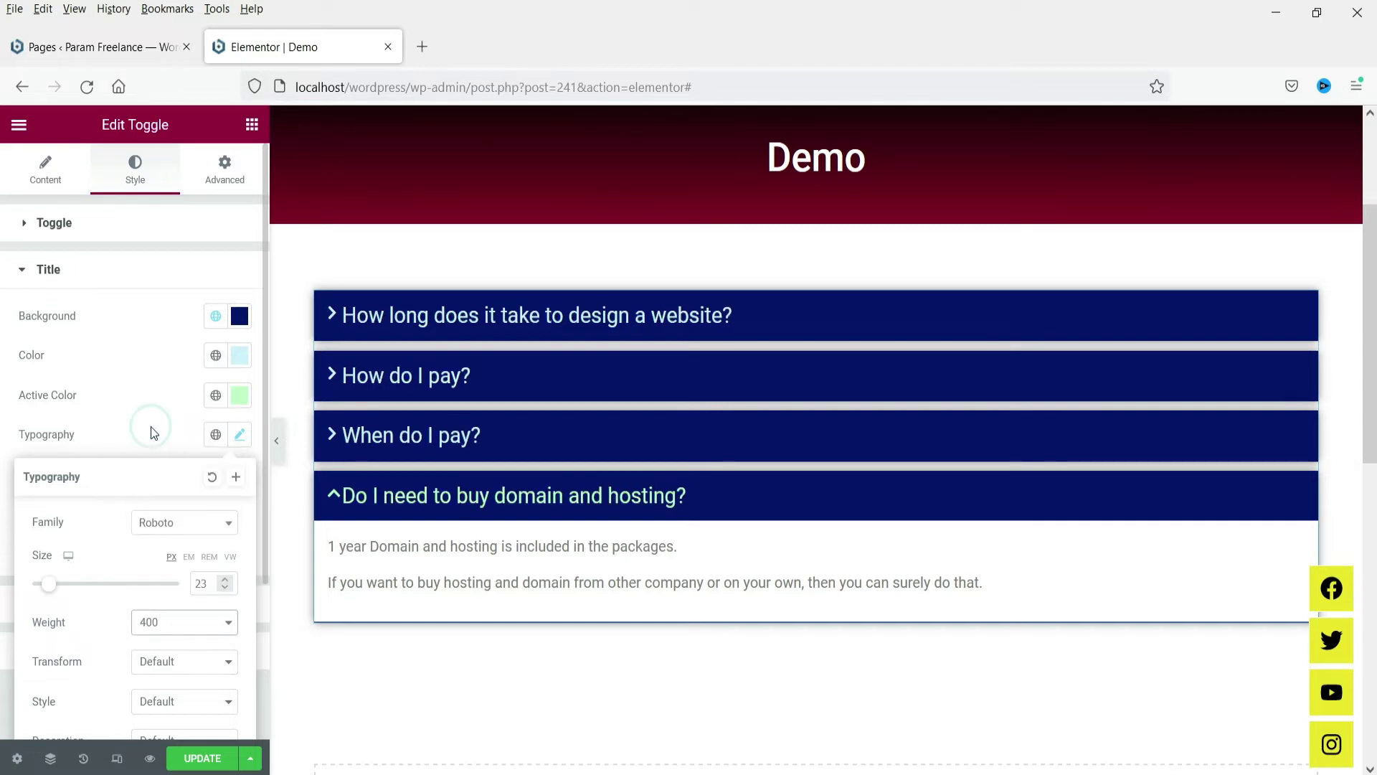
left_click(225, 588)
left_click(225, 588)
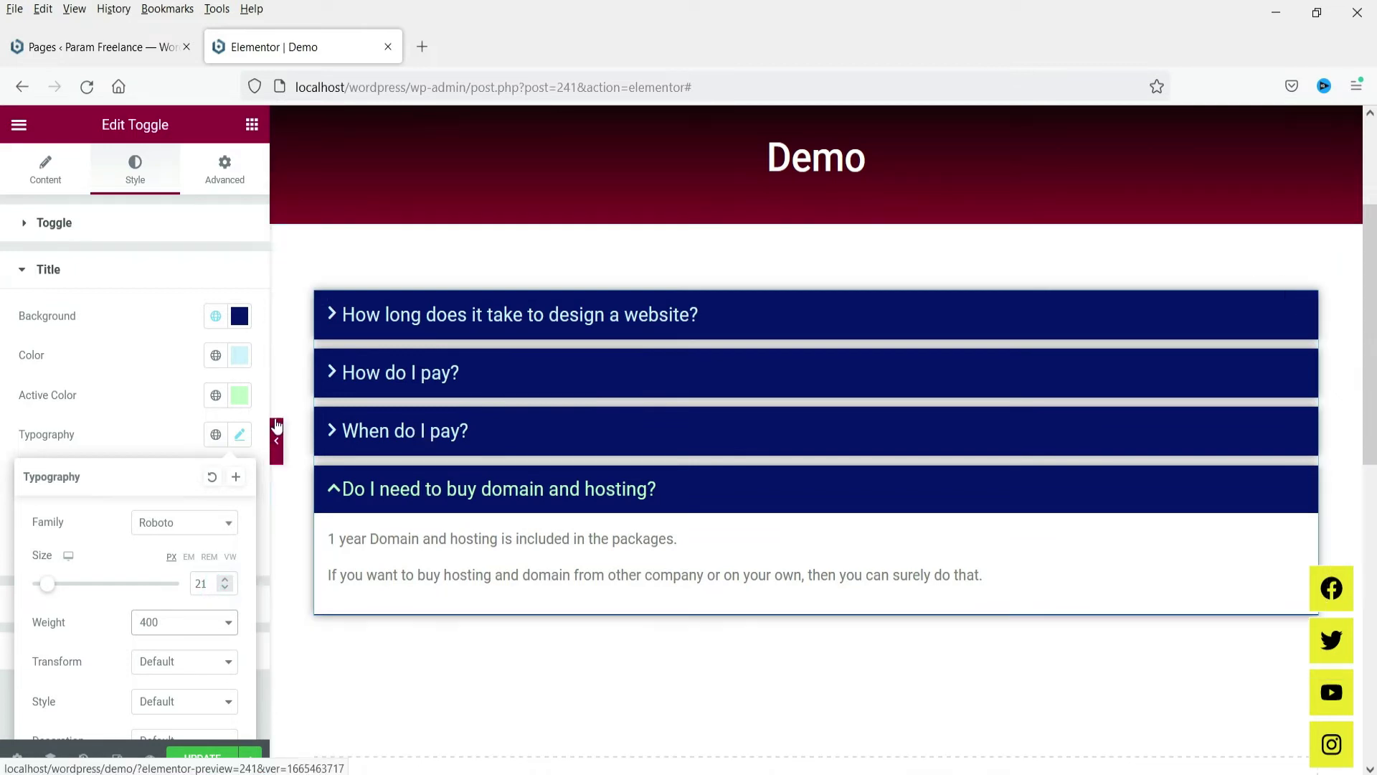
left_click(160, 530)
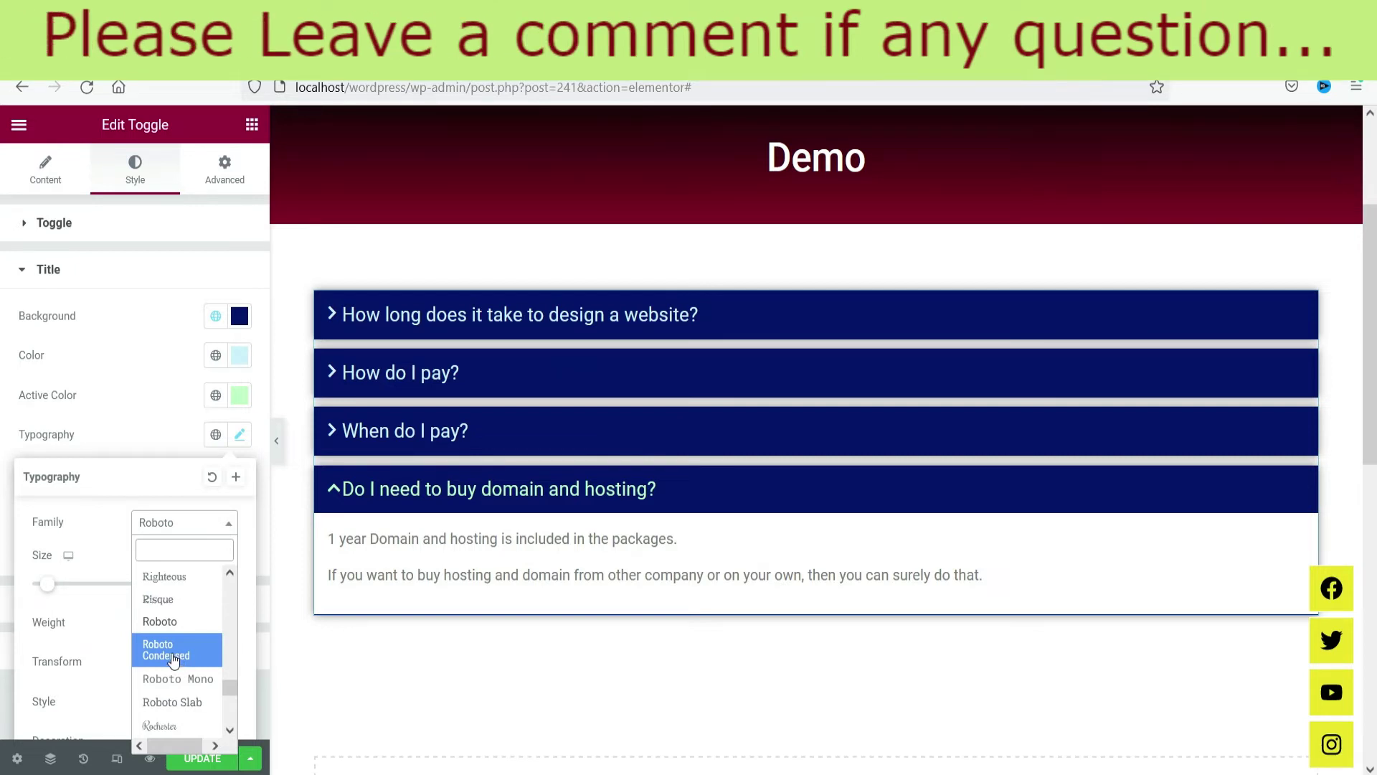
left_click(173, 660)
left_click(181, 523)
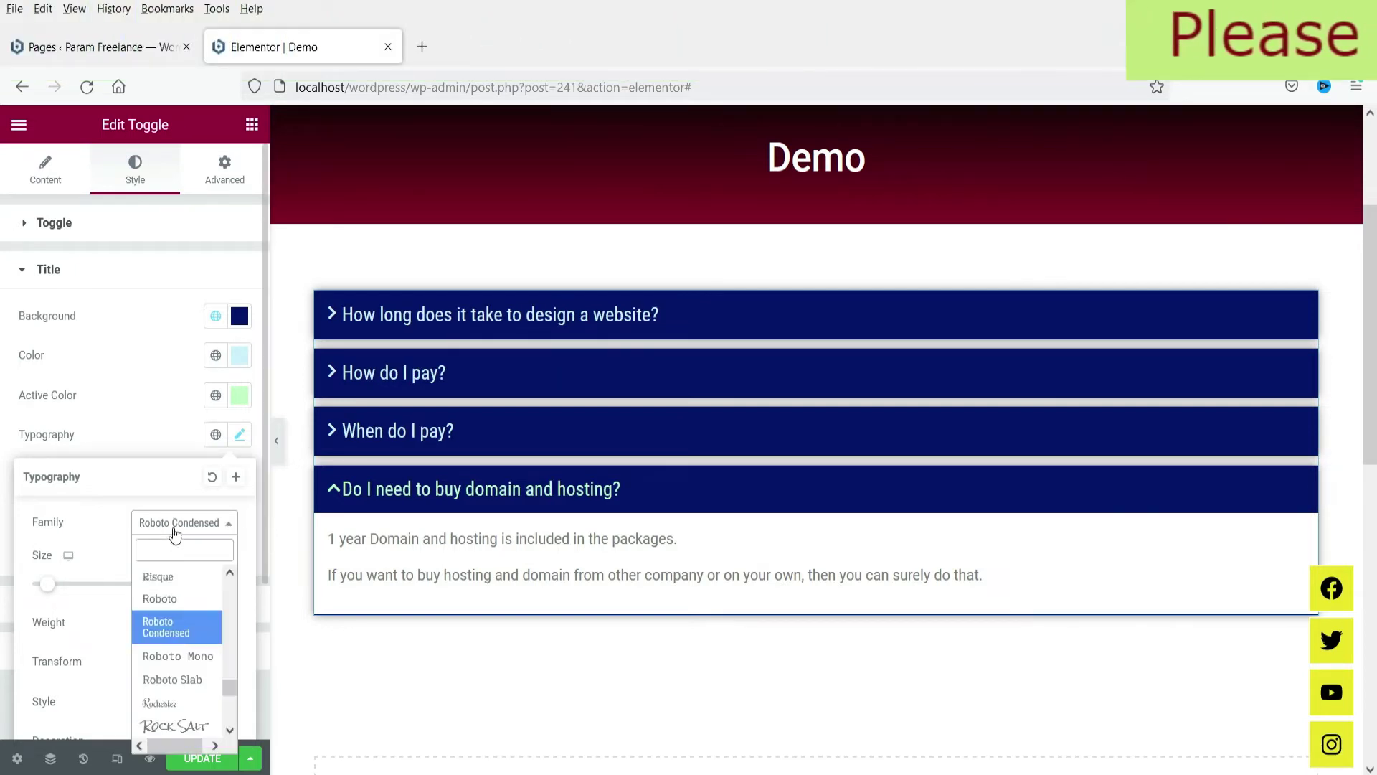
left_click(181, 705)
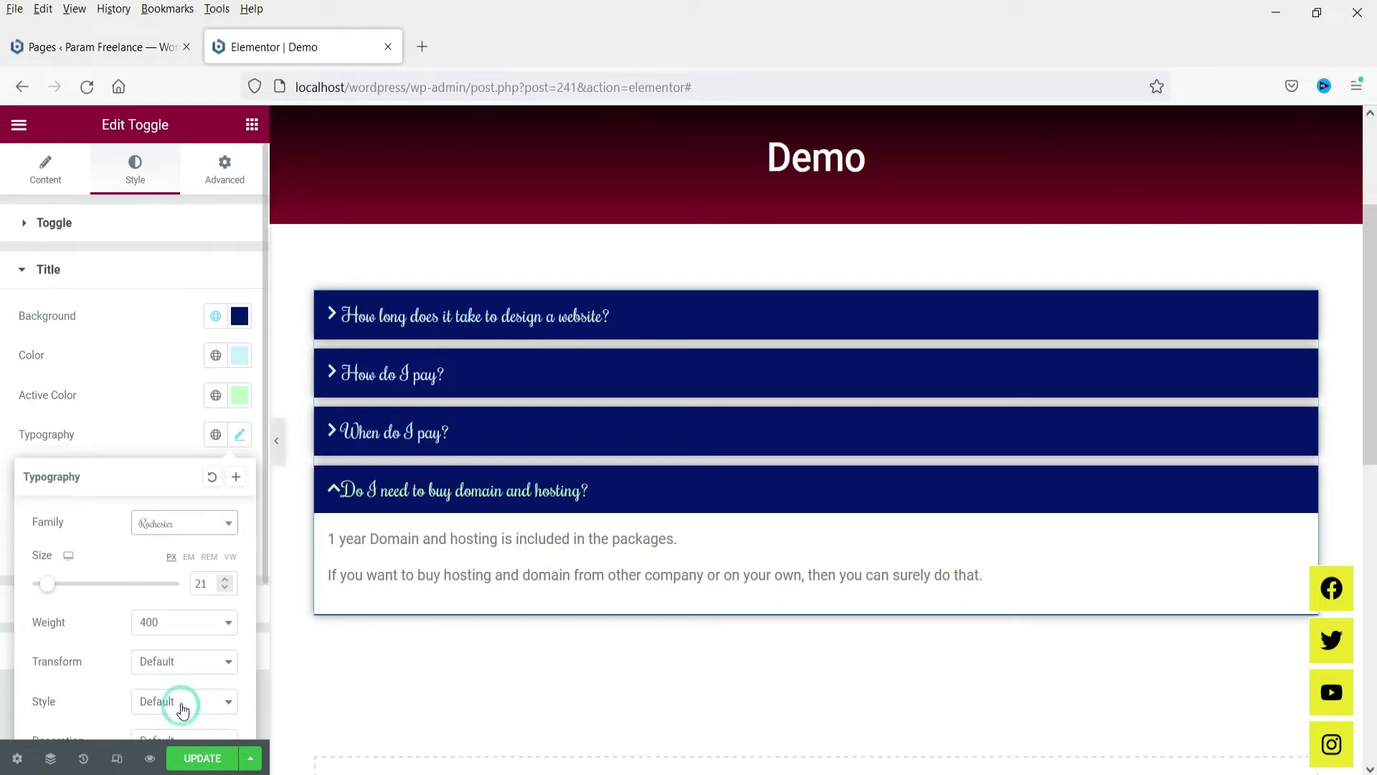
left_click(160, 526)
scroll(172, 611, "up", 3)
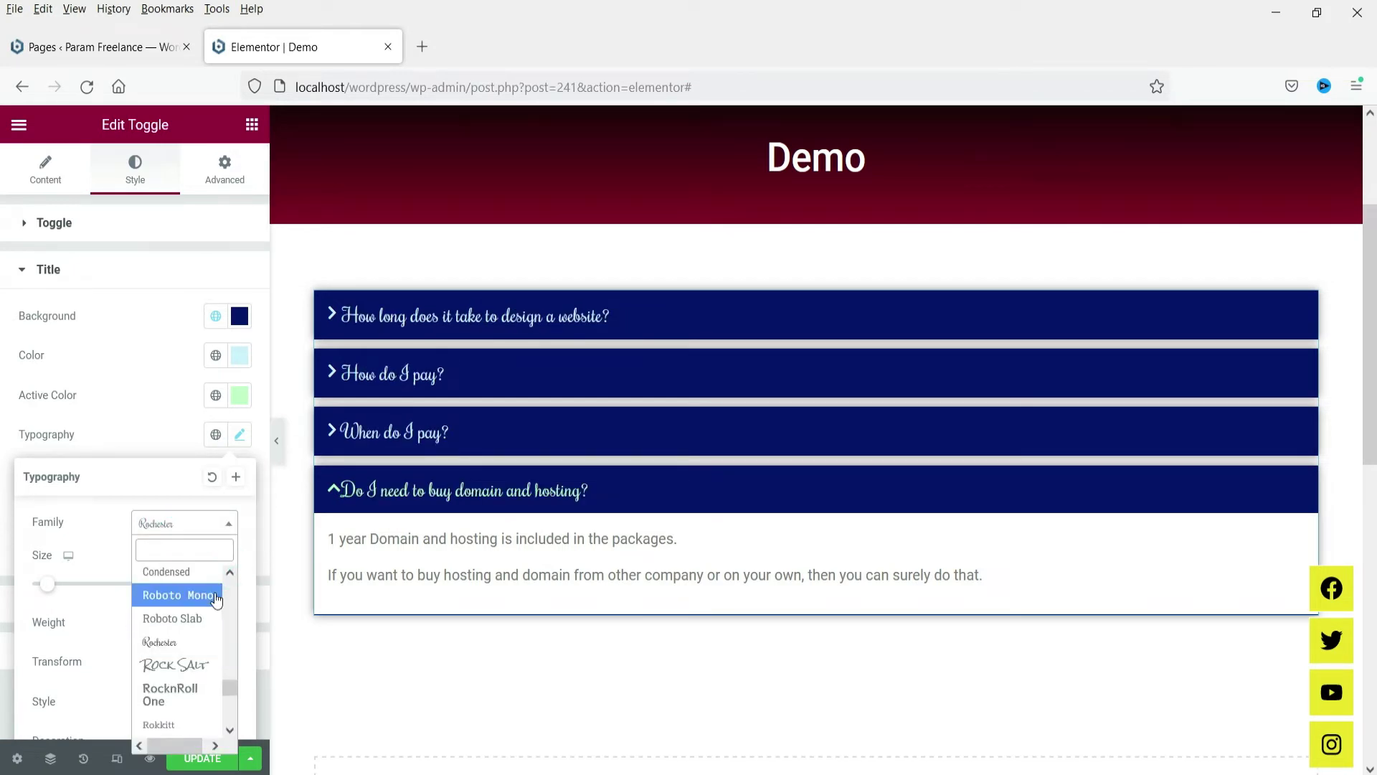
left_click(171, 573)
left_click(118, 419)
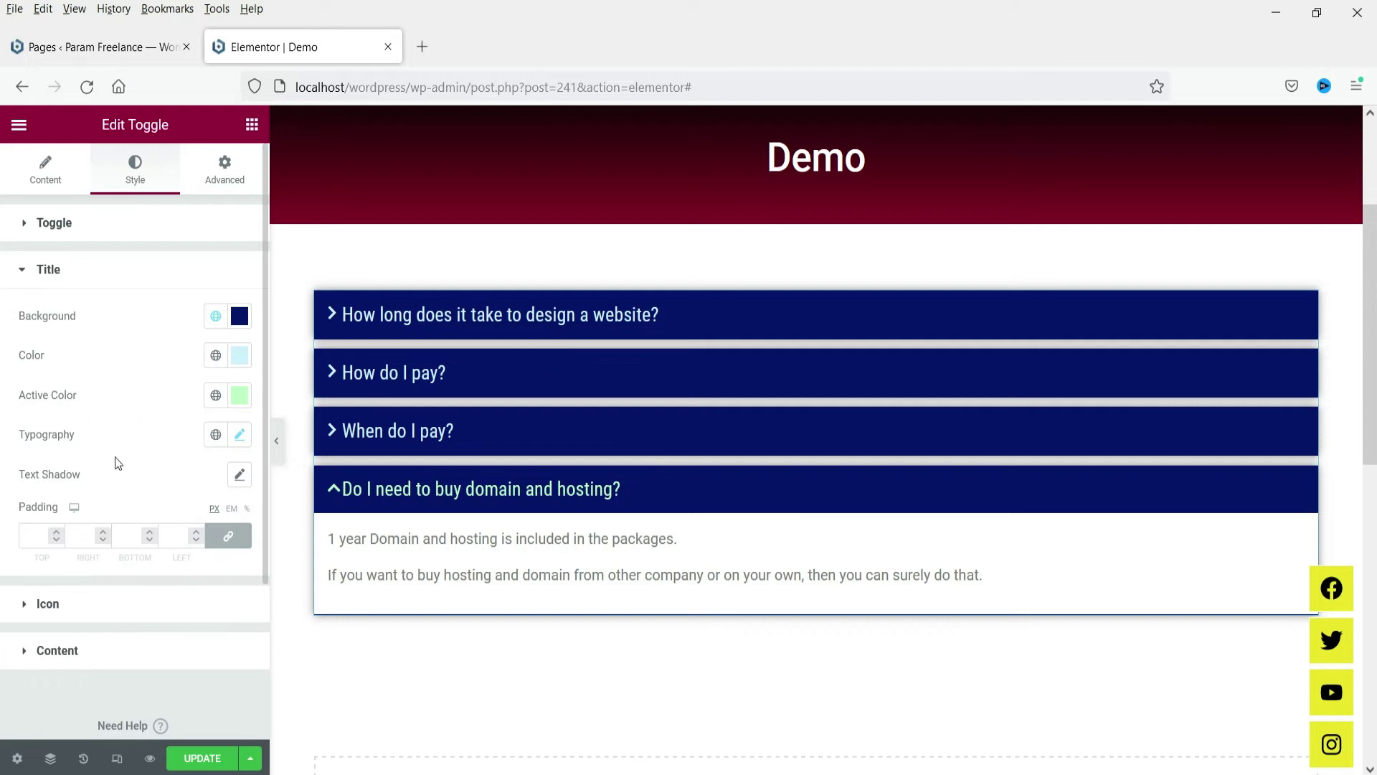
Step: Set the linked toggle title padding to 20 and expand the Icon style section
left_click(37, 535)
type("20")
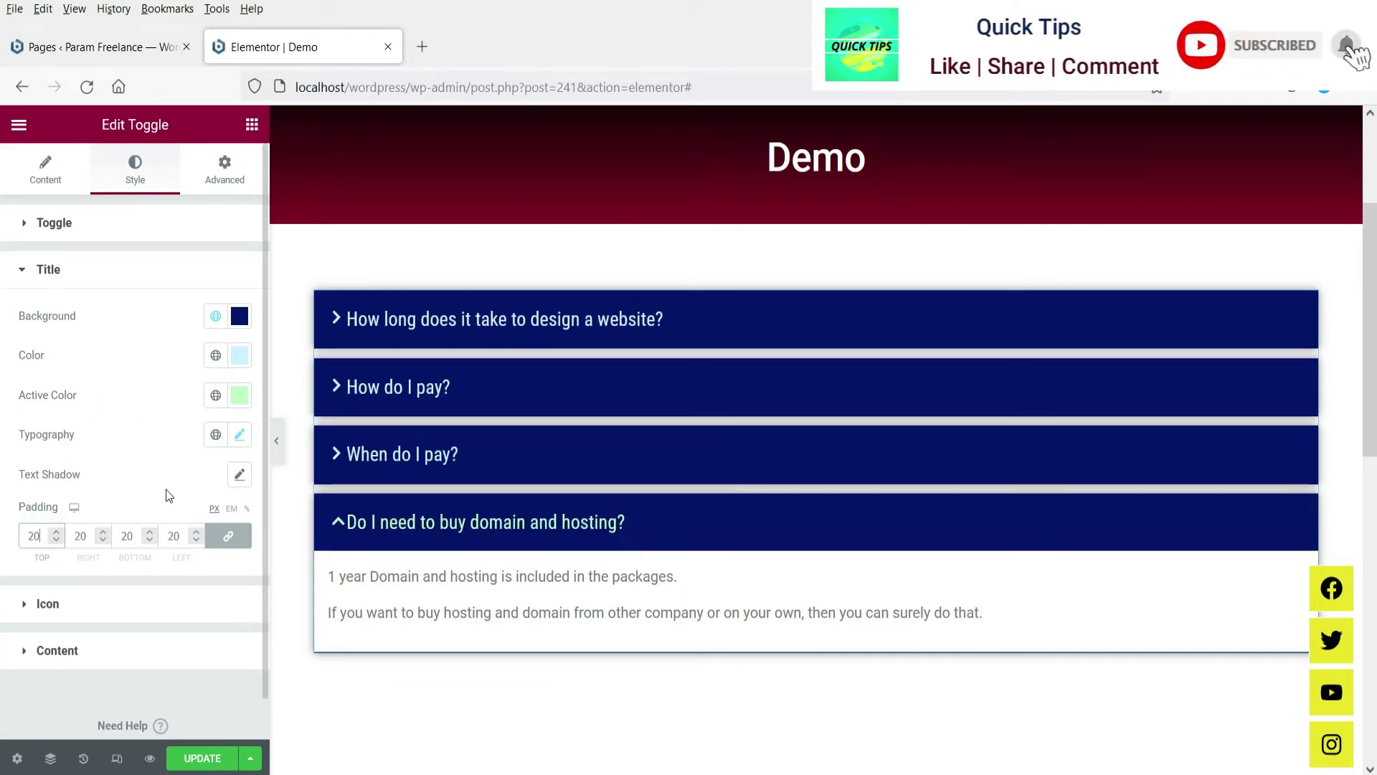
left_click(97, 605)
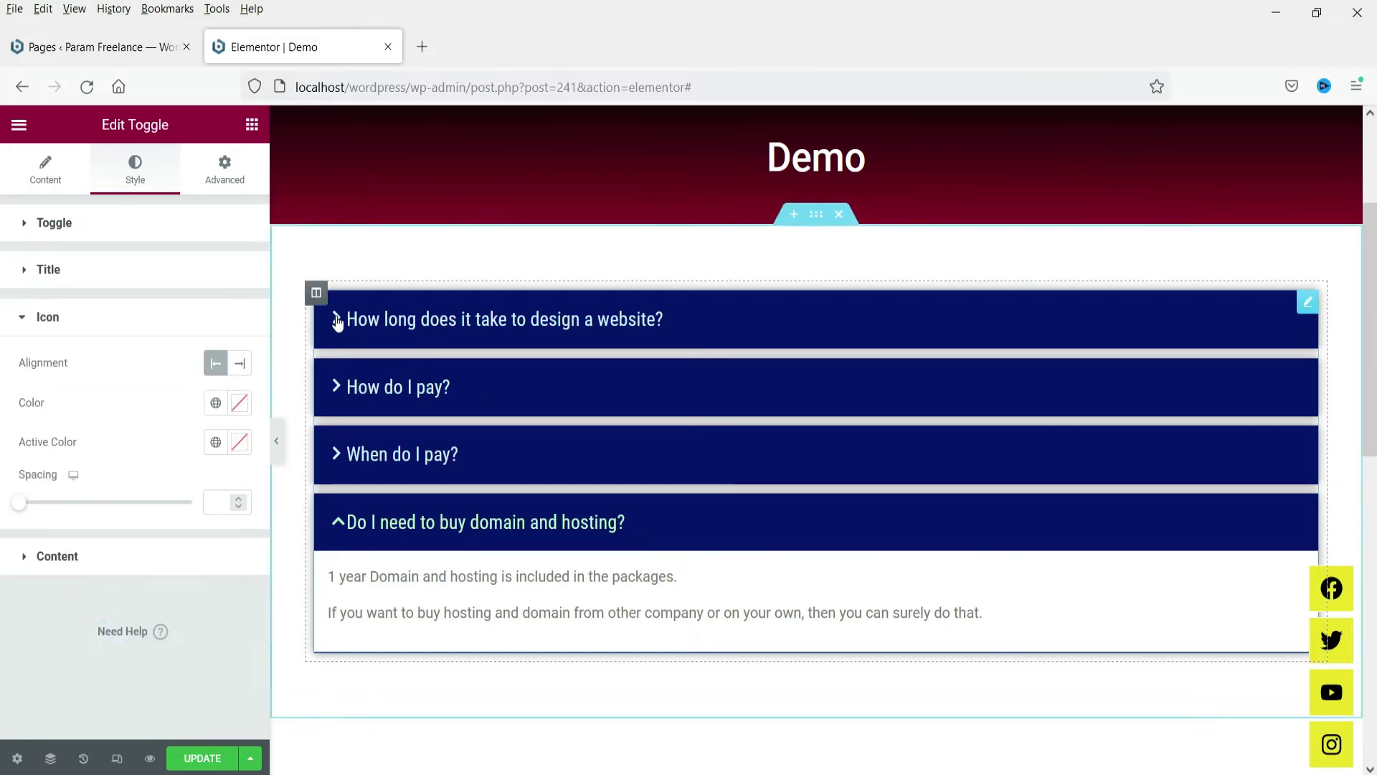
Step: Keep the toggle icons on the left and colour them pale yellow
left_click(241, 364)
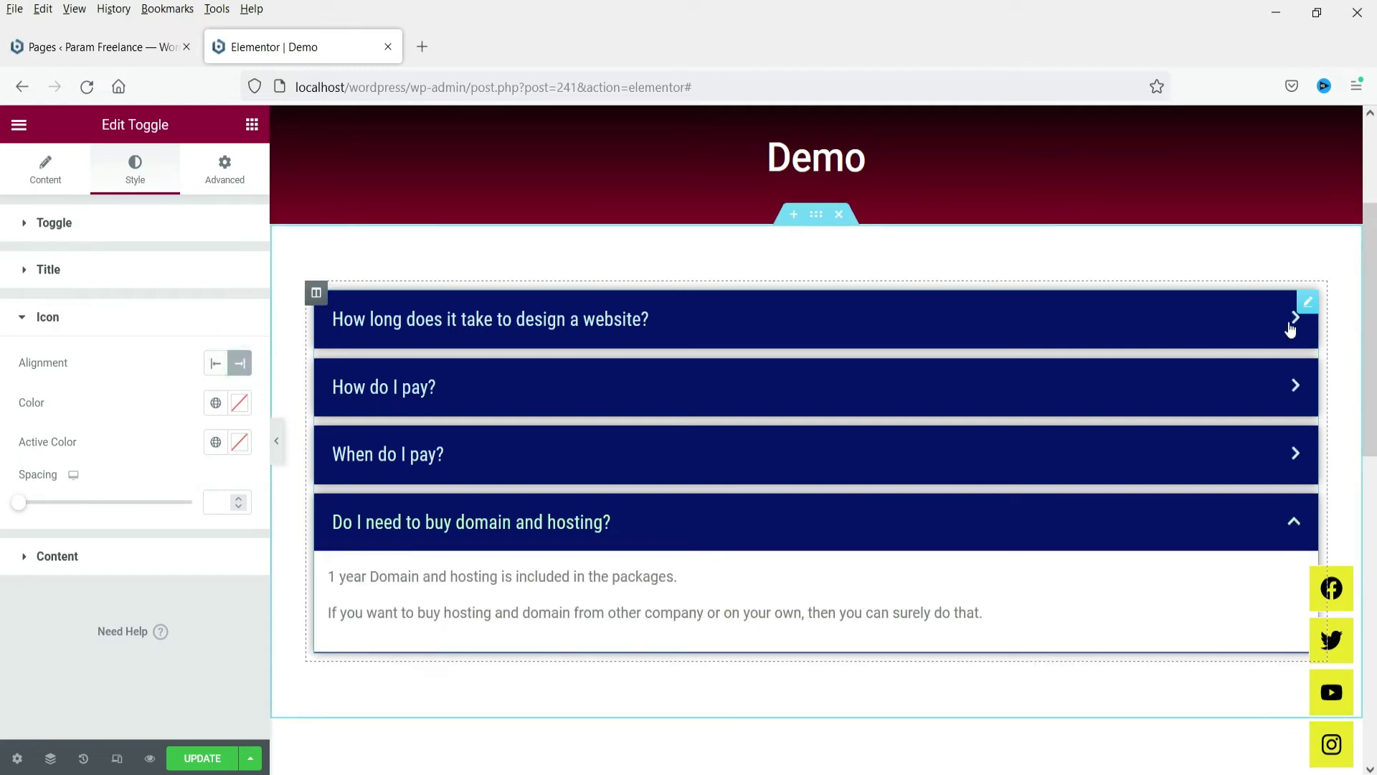
left_click(216, 364)
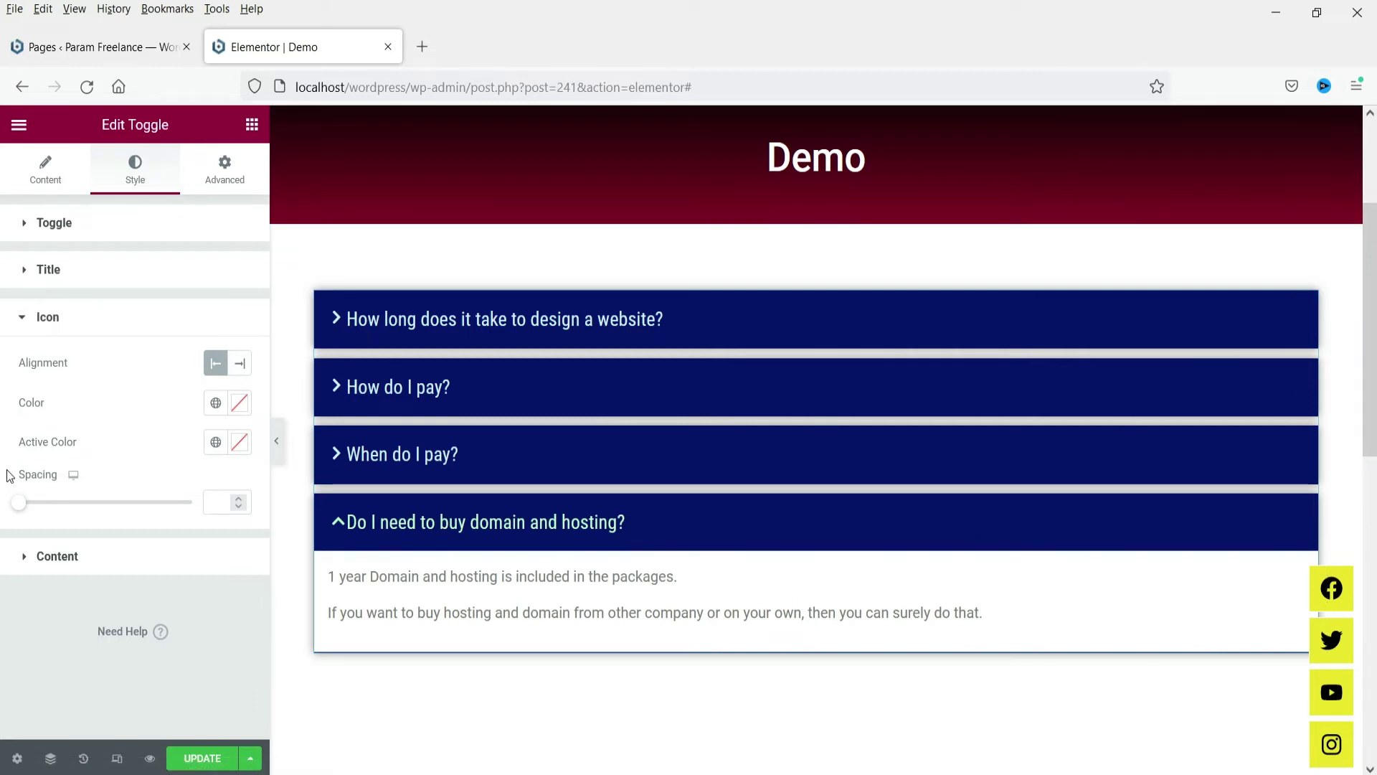
left_click(215, 402)
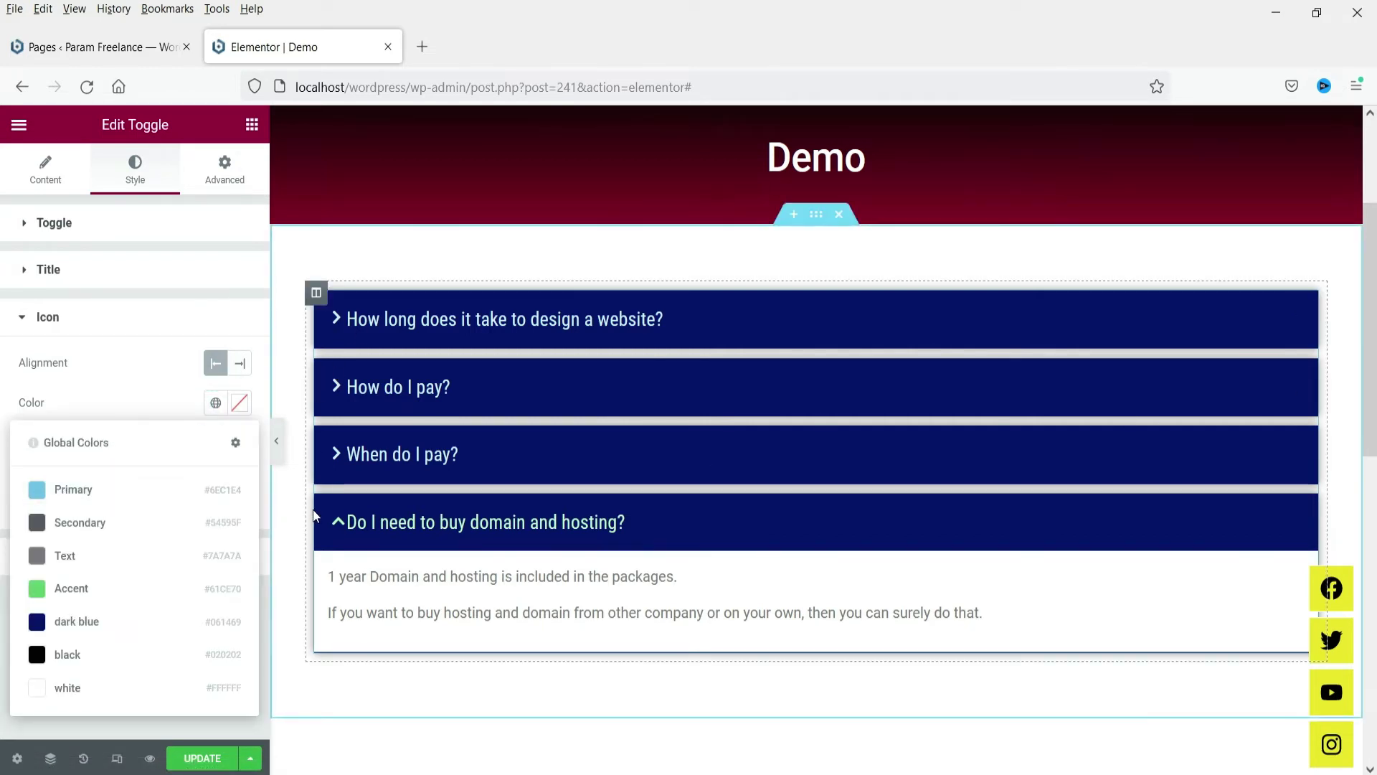
left_click(238, 404)
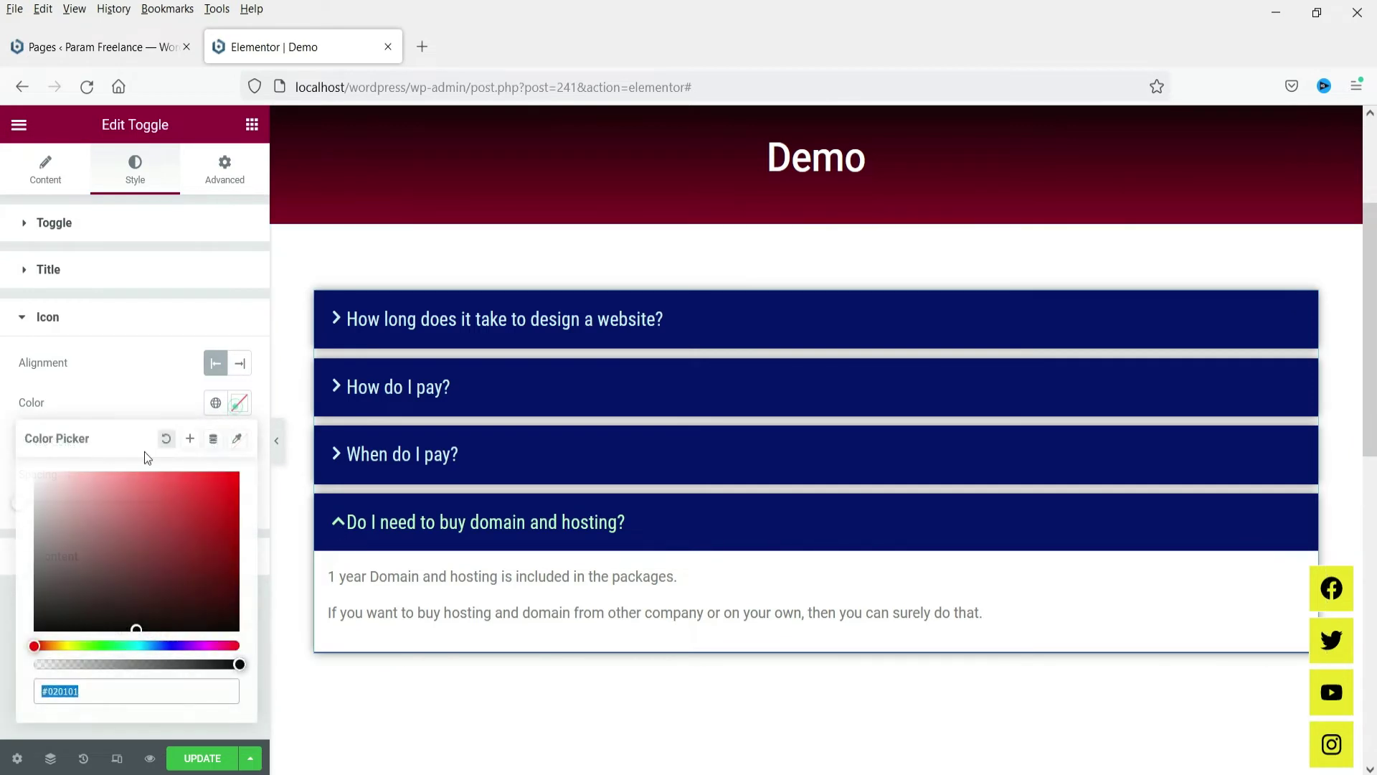
left_click(69, 647)
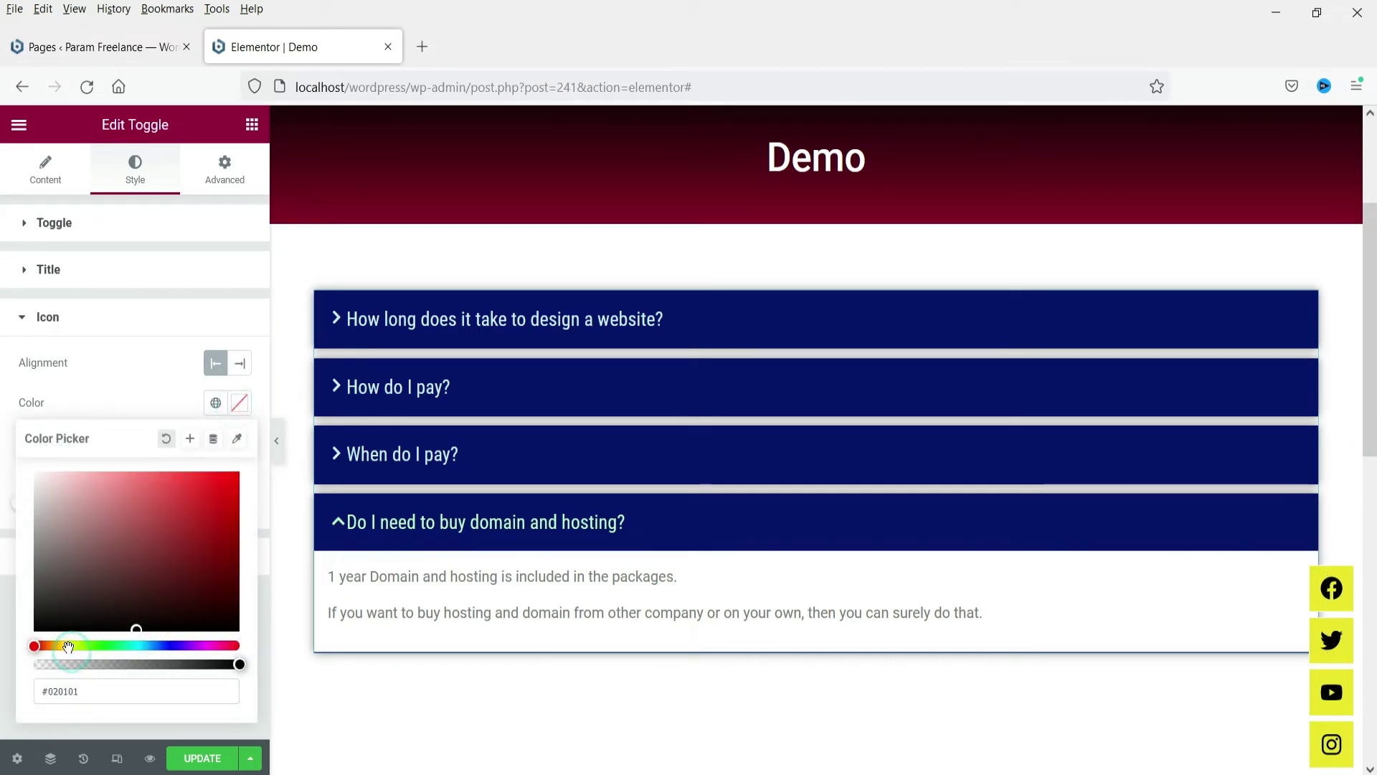
left_click(119, 471)
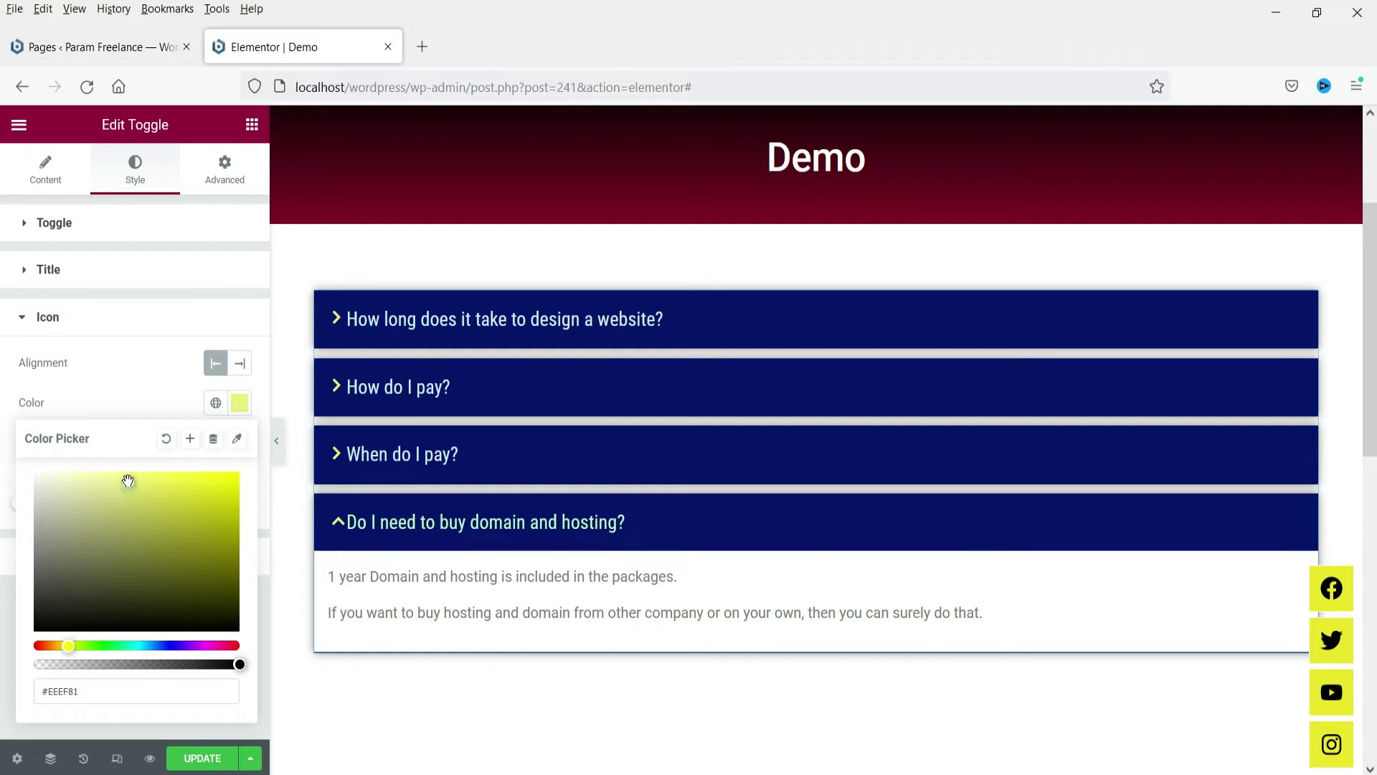
left_click(119, 396)
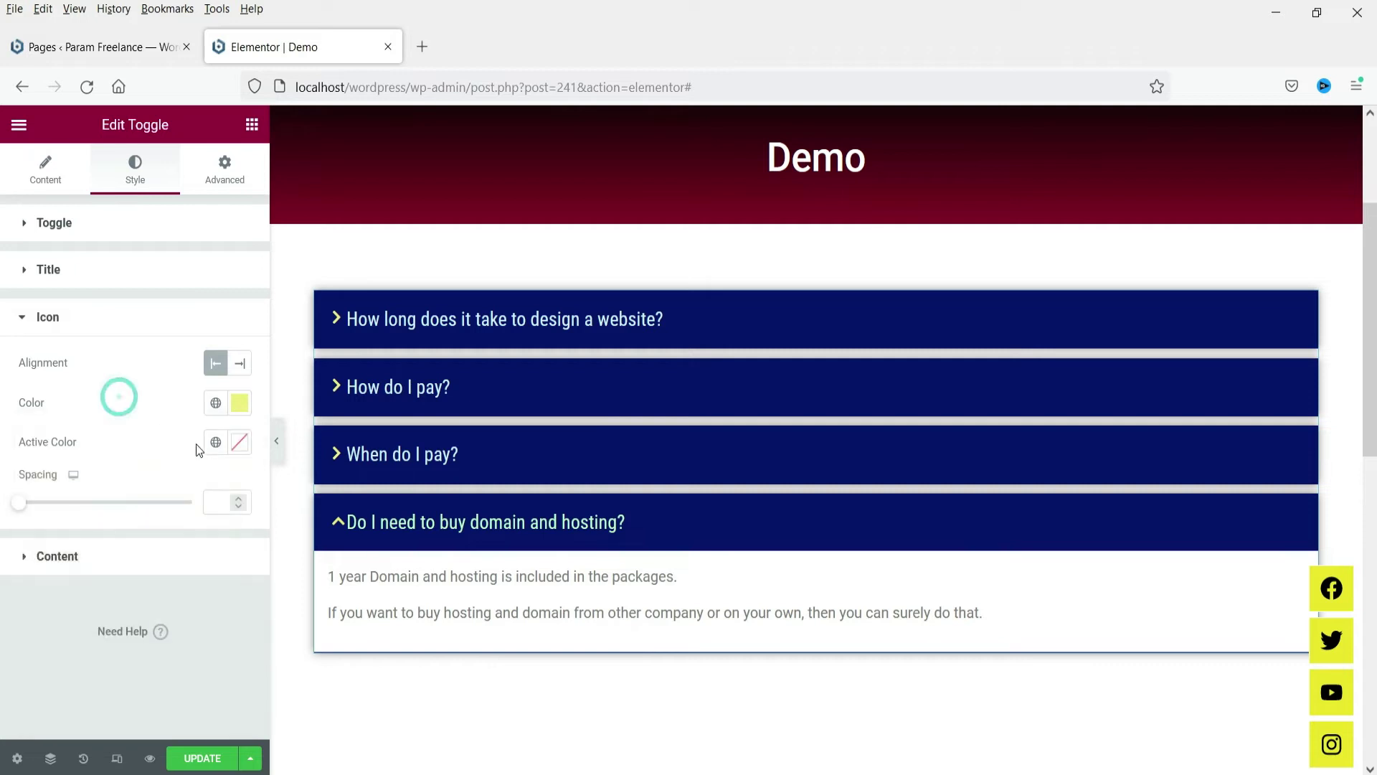
Step: Make the open item's icon red and add spacing between the icons and titles
left_click(242, 440)
left_click(208, 524)
left_click(127, 422)
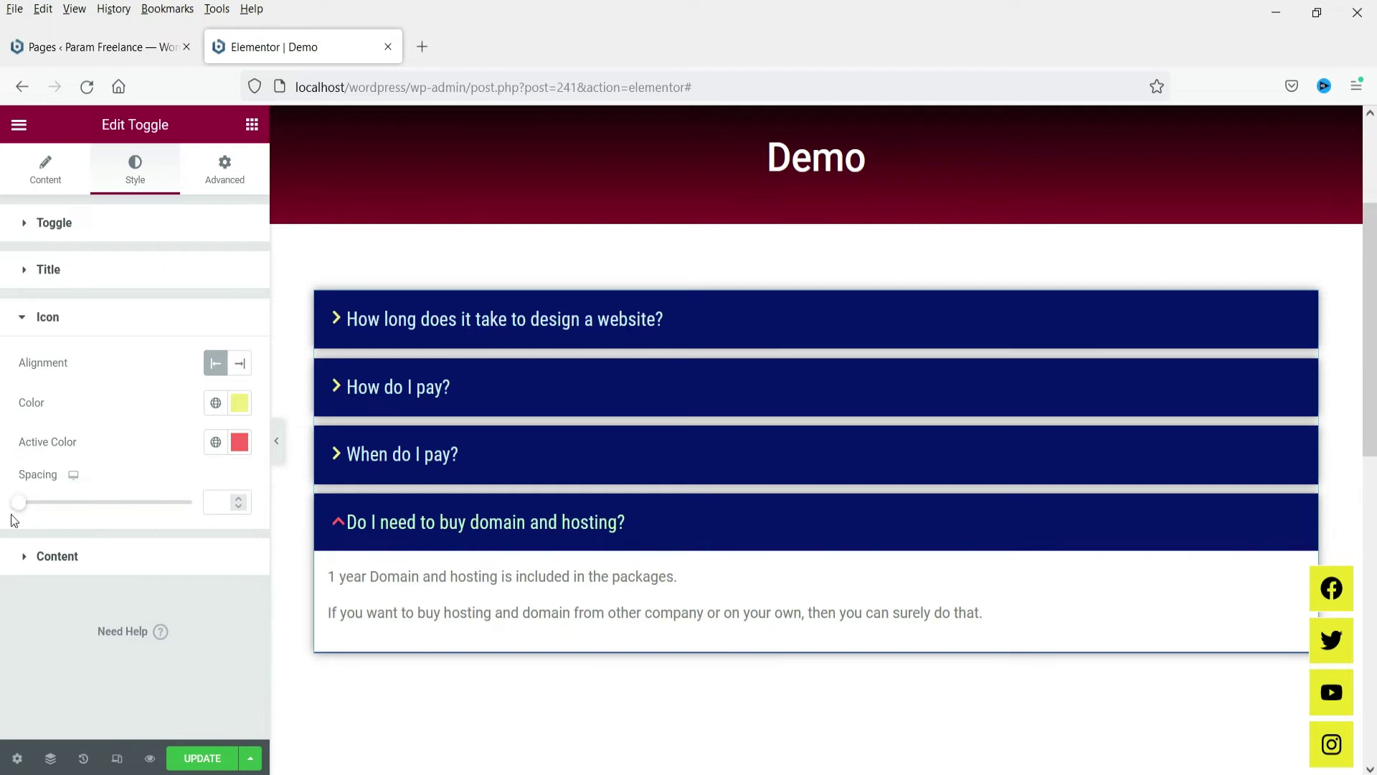
left_click_drag(20, 504, 38, 510)
Step: Give the toggle answers a pale pink #FDF2F2 background
left_click(76, 563)
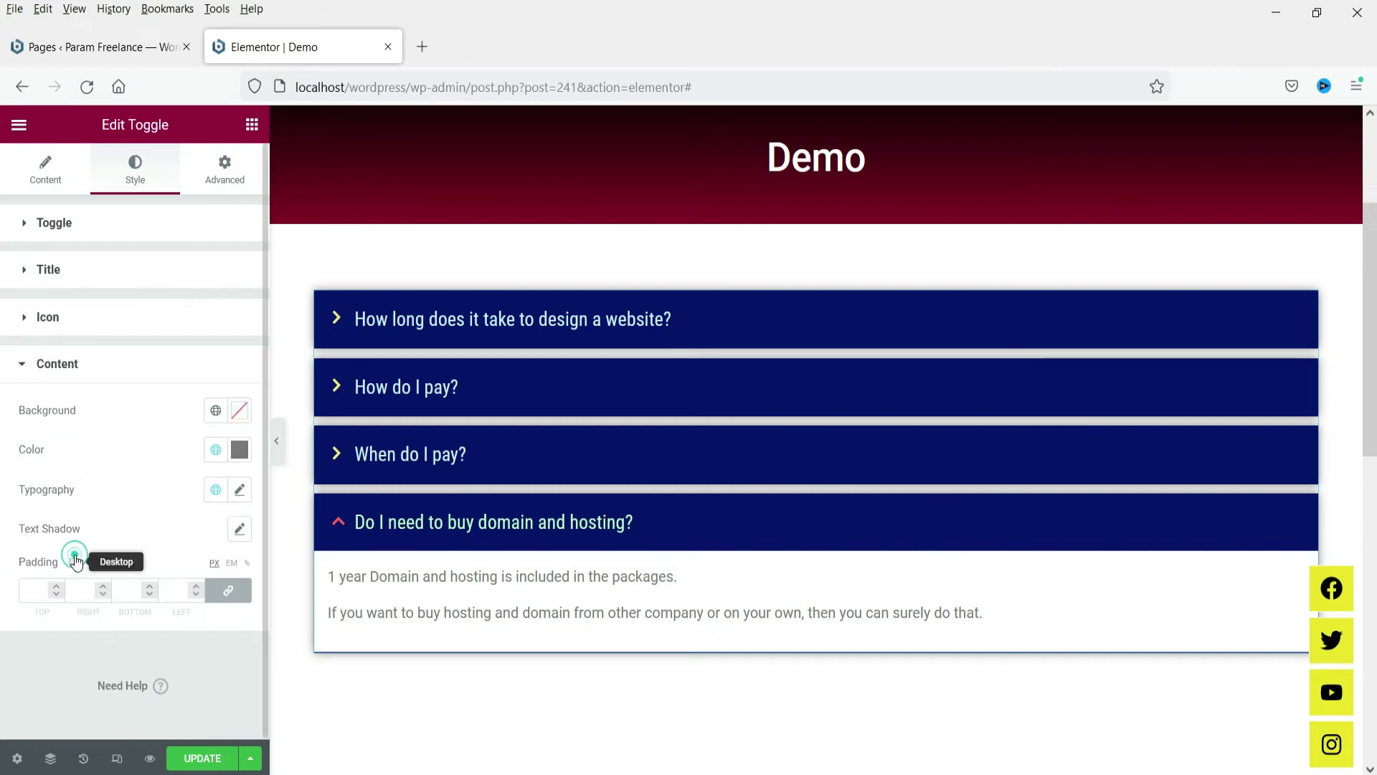
left_click(216, 413)
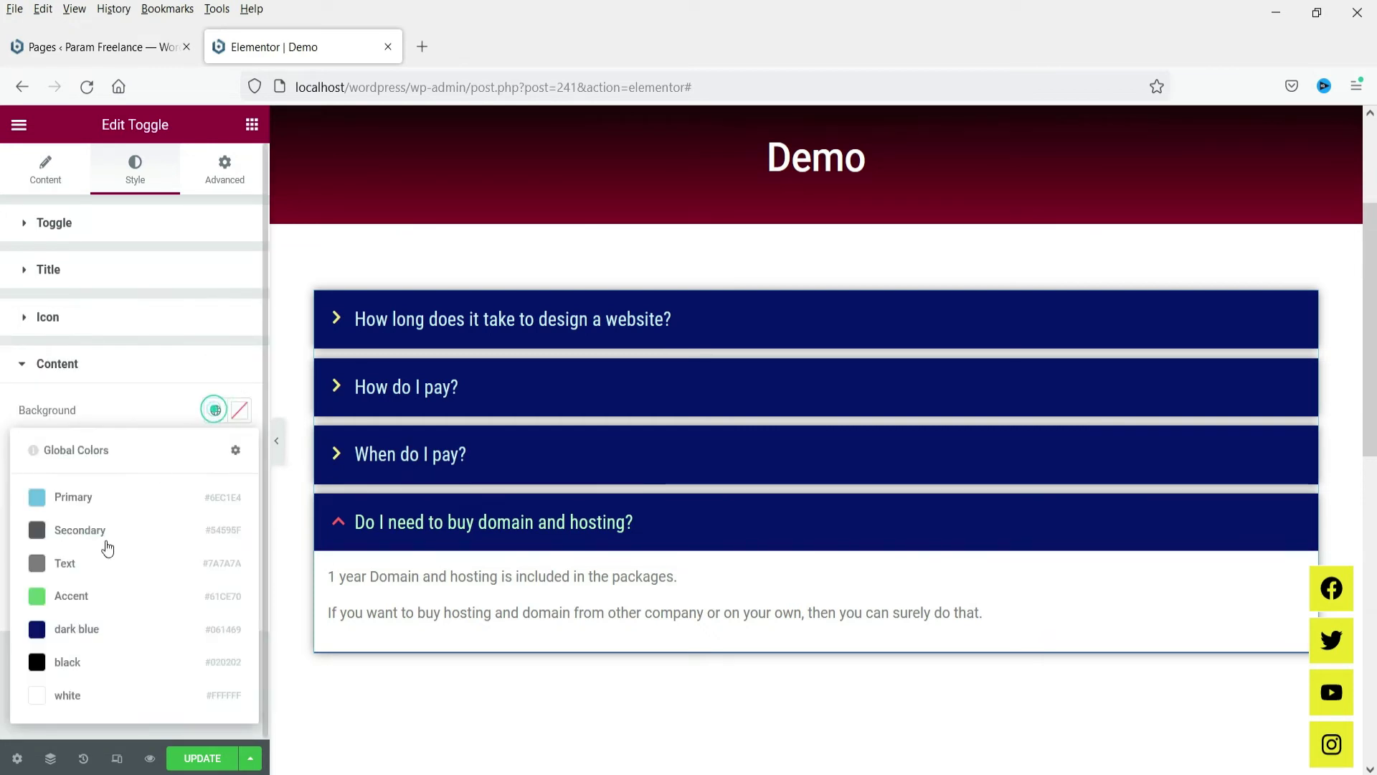
left_click(746, 528)
left_click(746, 524)
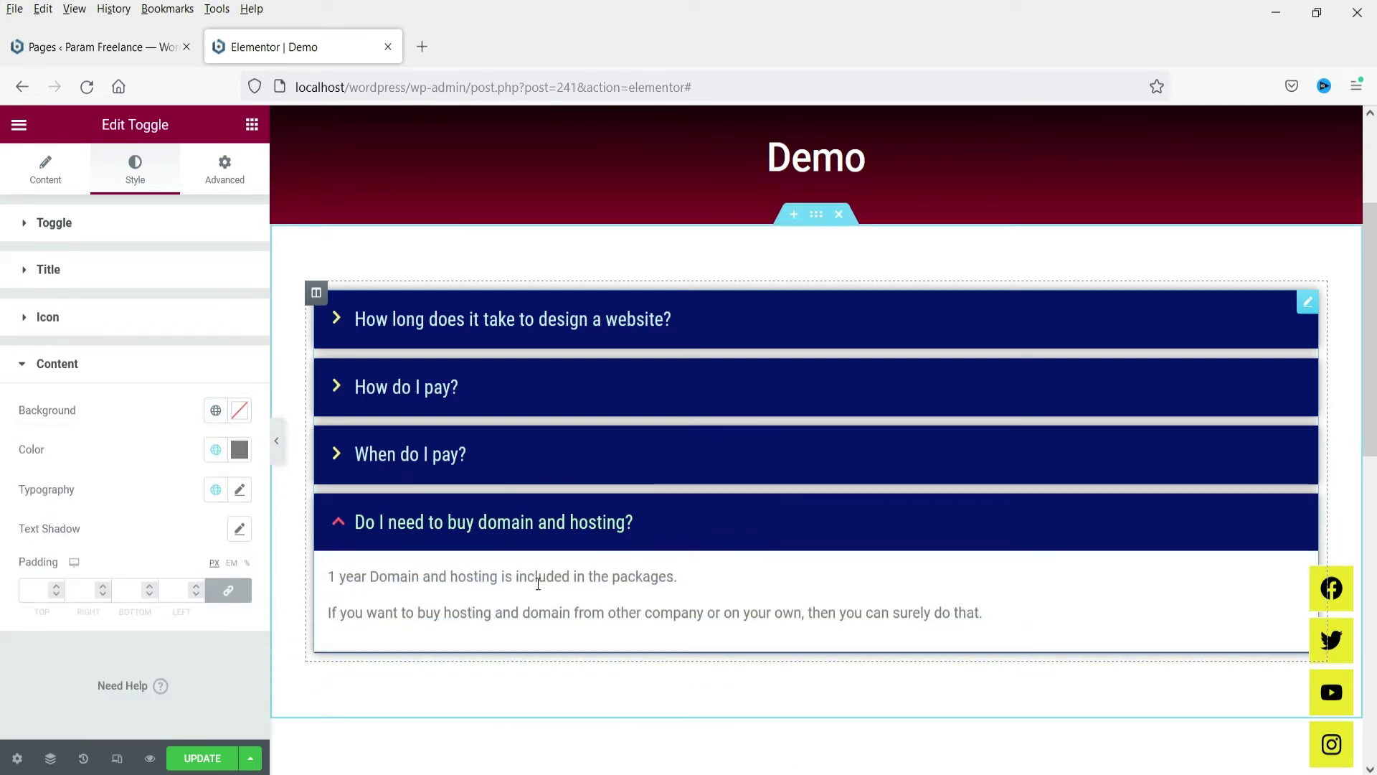
left_click(213, 412)
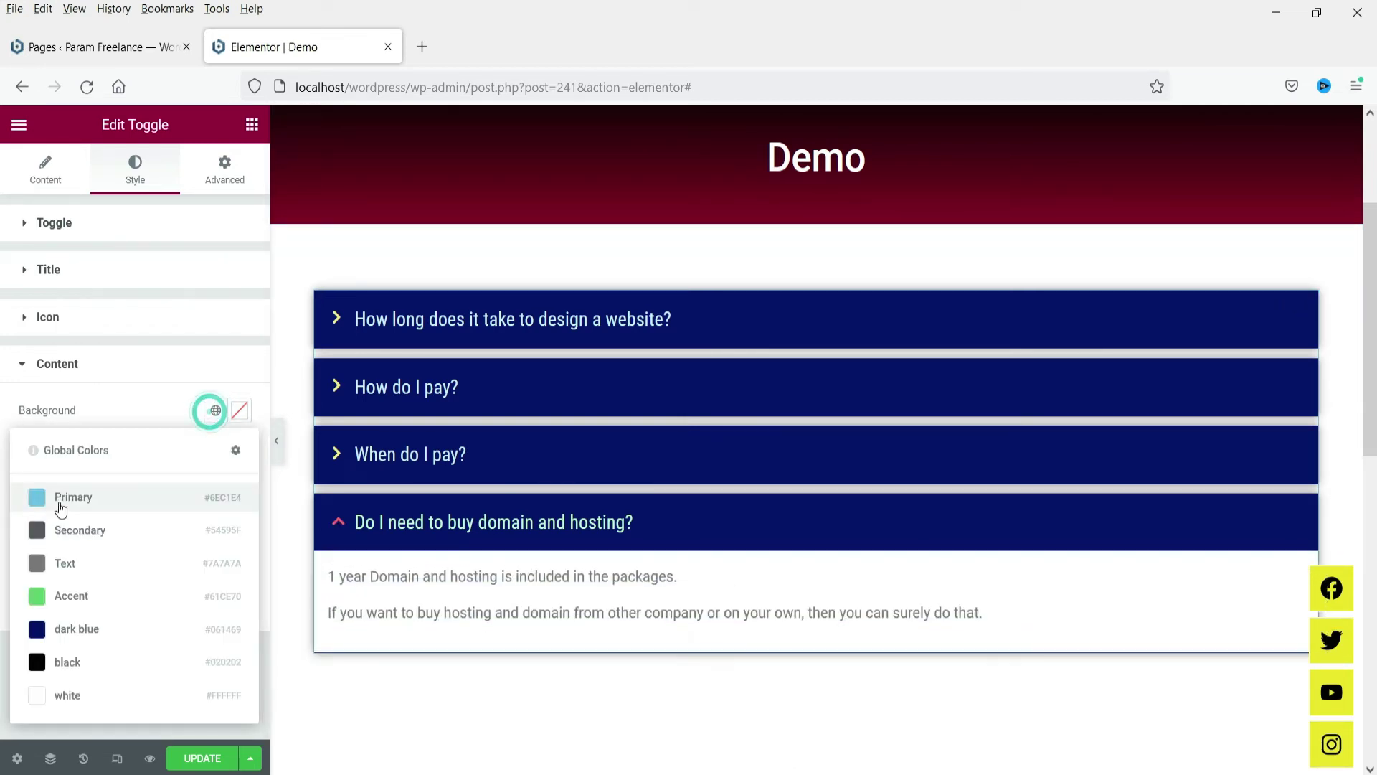
left_click(242, 412)
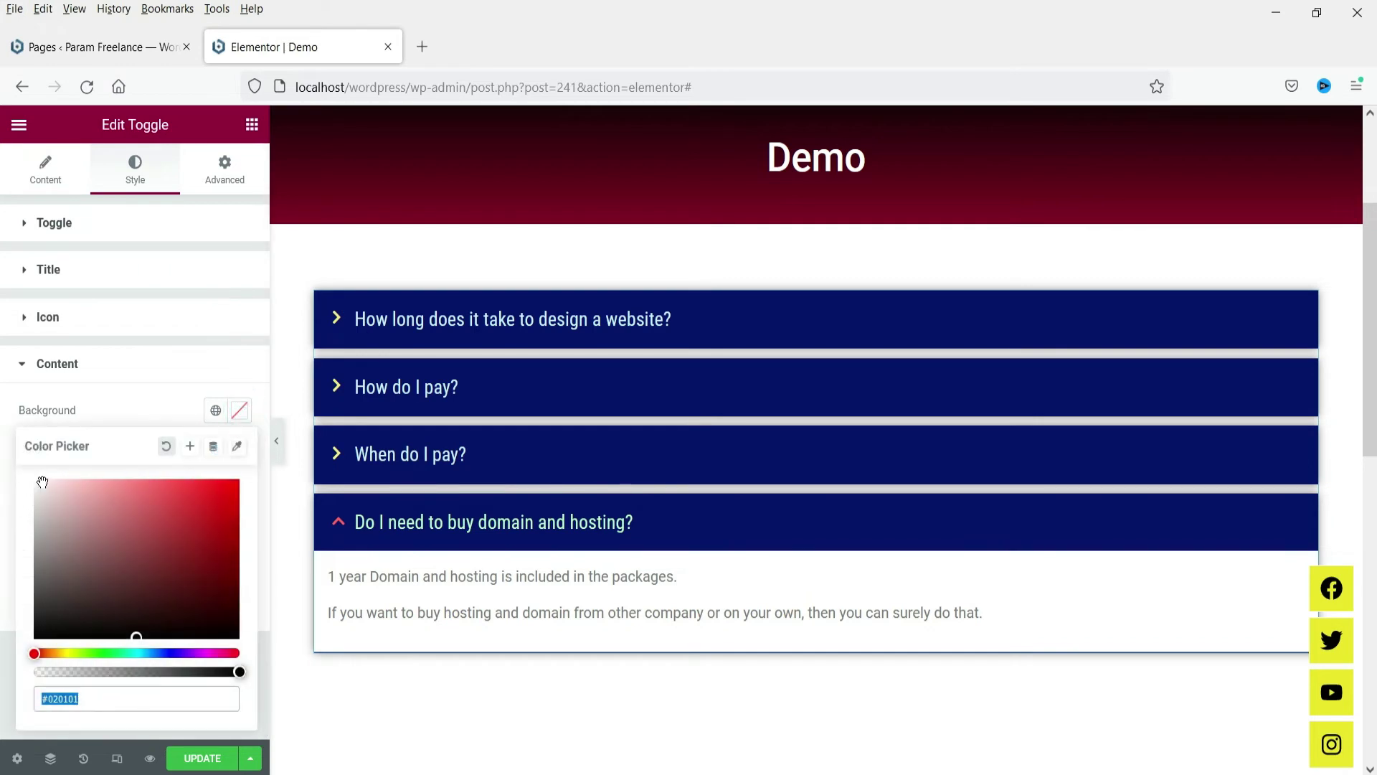
left_click(42, 482)
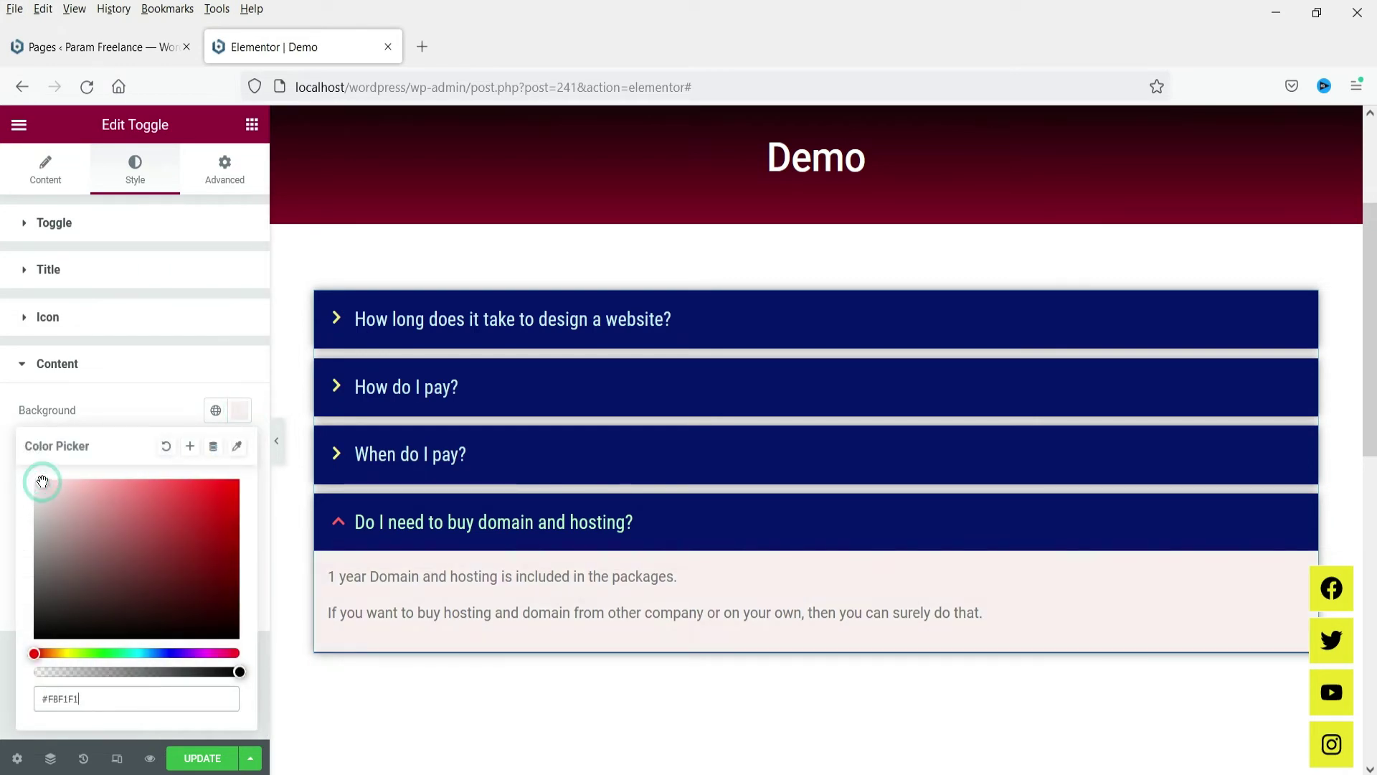
left_click(80, 412)
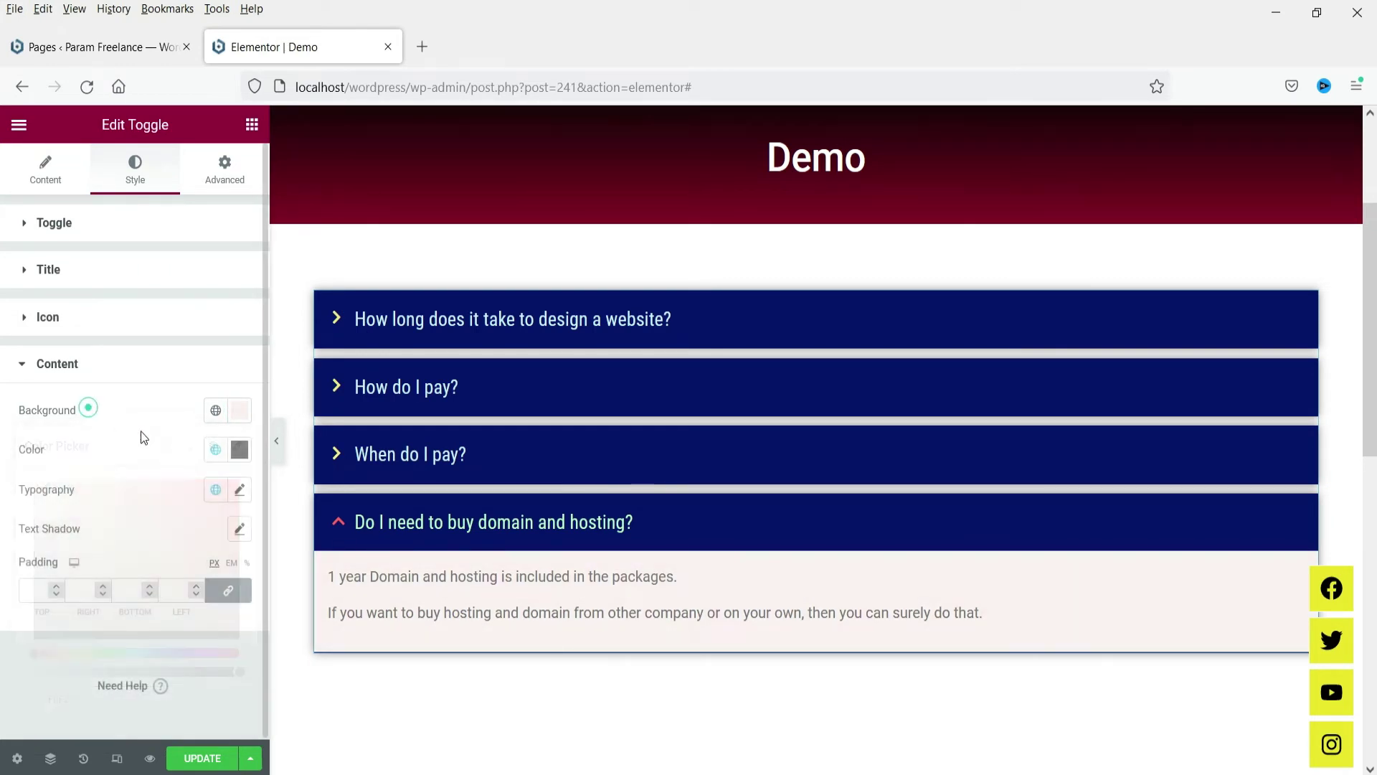
Step: Make the answer text global black at size 19, then update the page
left_click(216, 450)
left_click(80, 703)
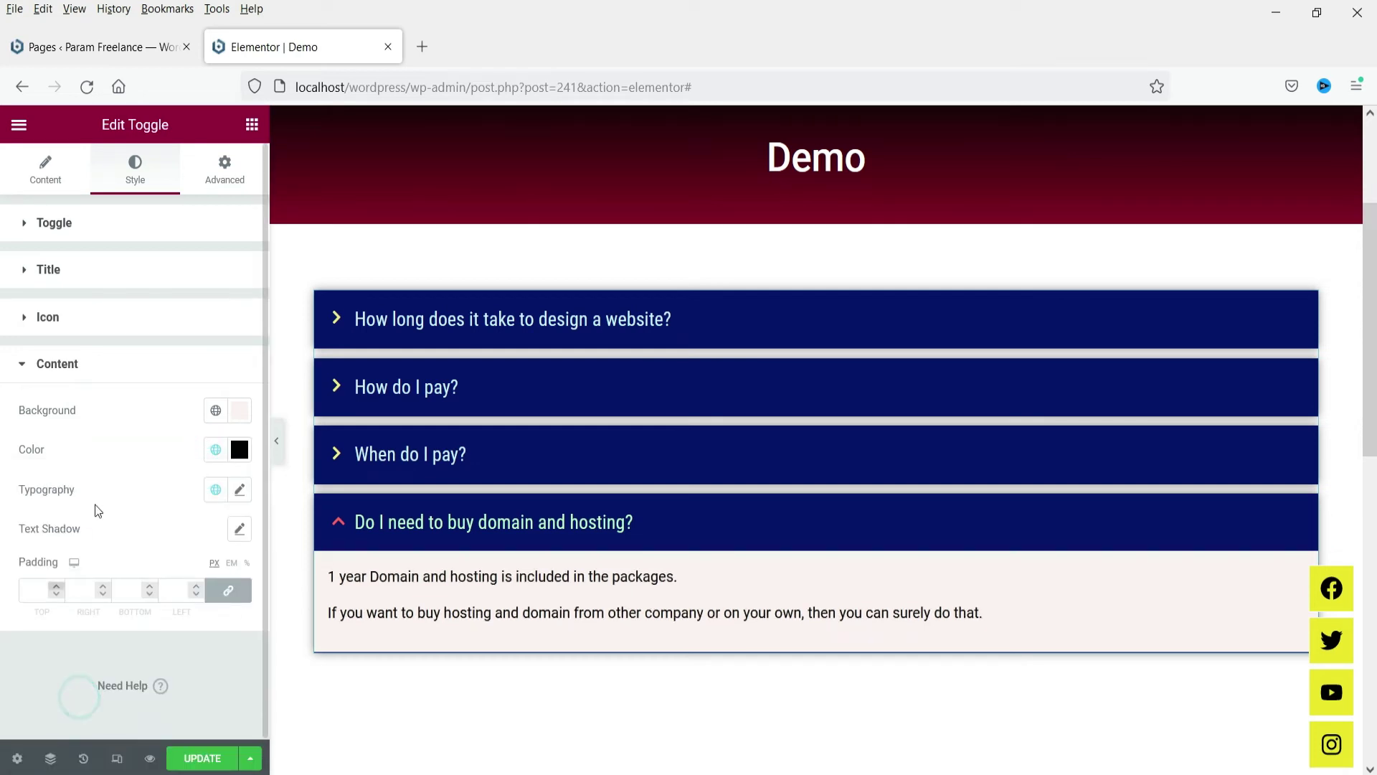
left_click(247, 495)
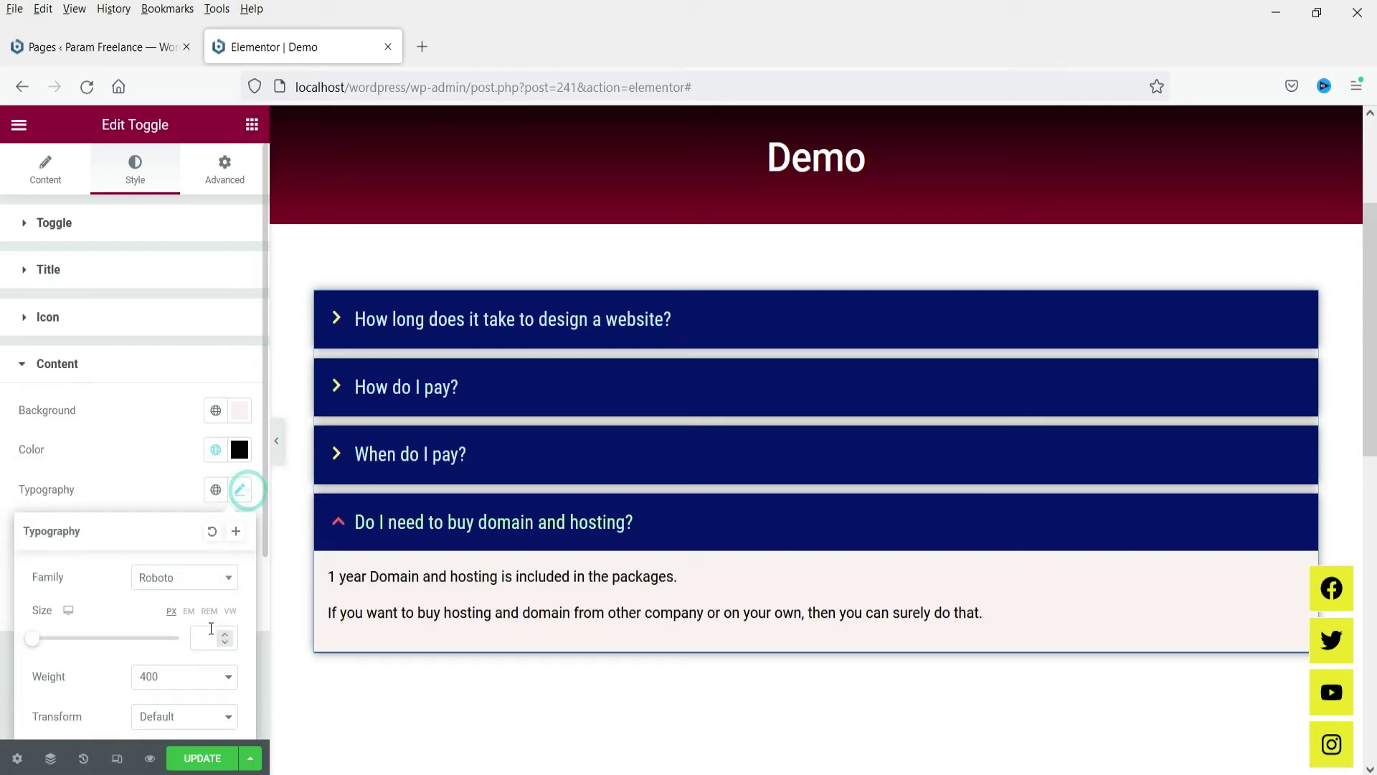
type("19")
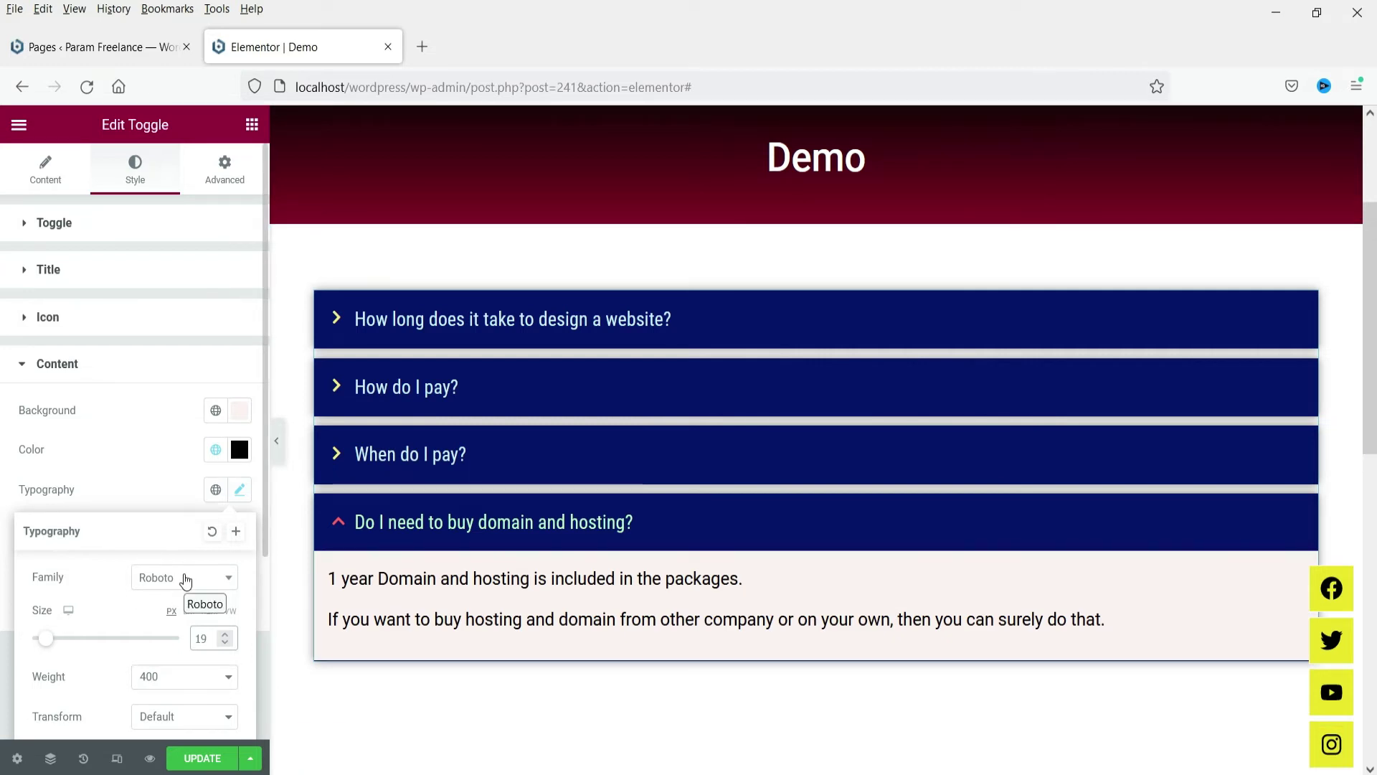
left_click(132, 480)
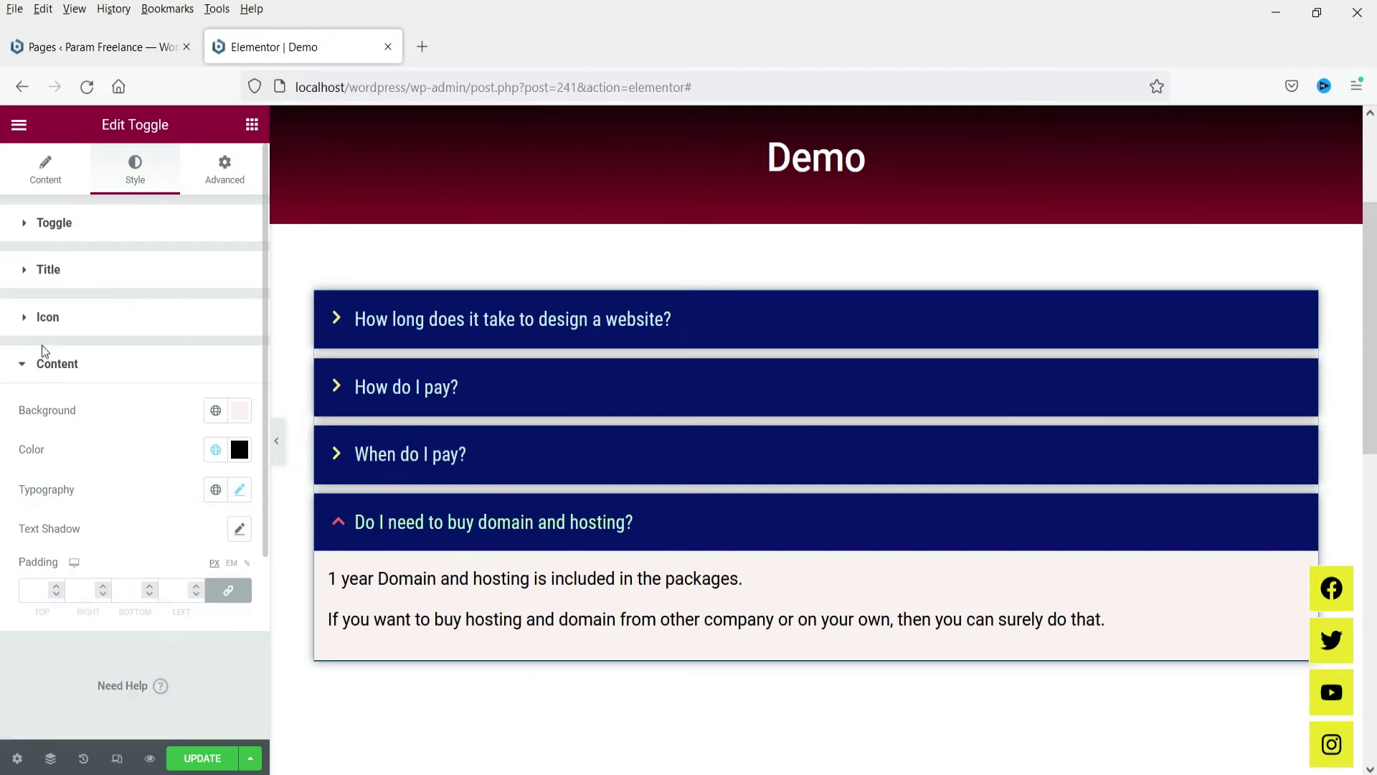
left_click(184, 759)
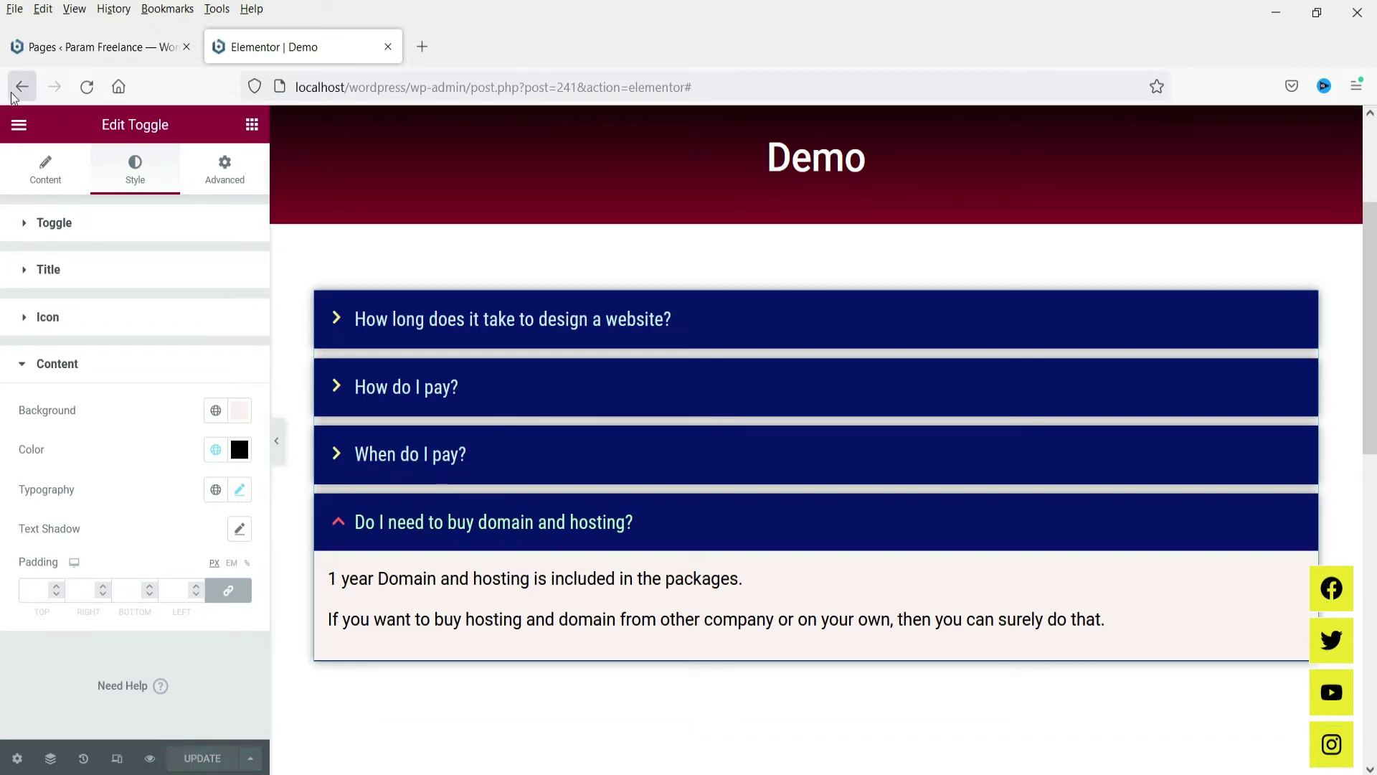
left_click(20, 124)
Step: View the page live and open then close each FAQ item, from the first to domain and hosting
left_click(101, 417)
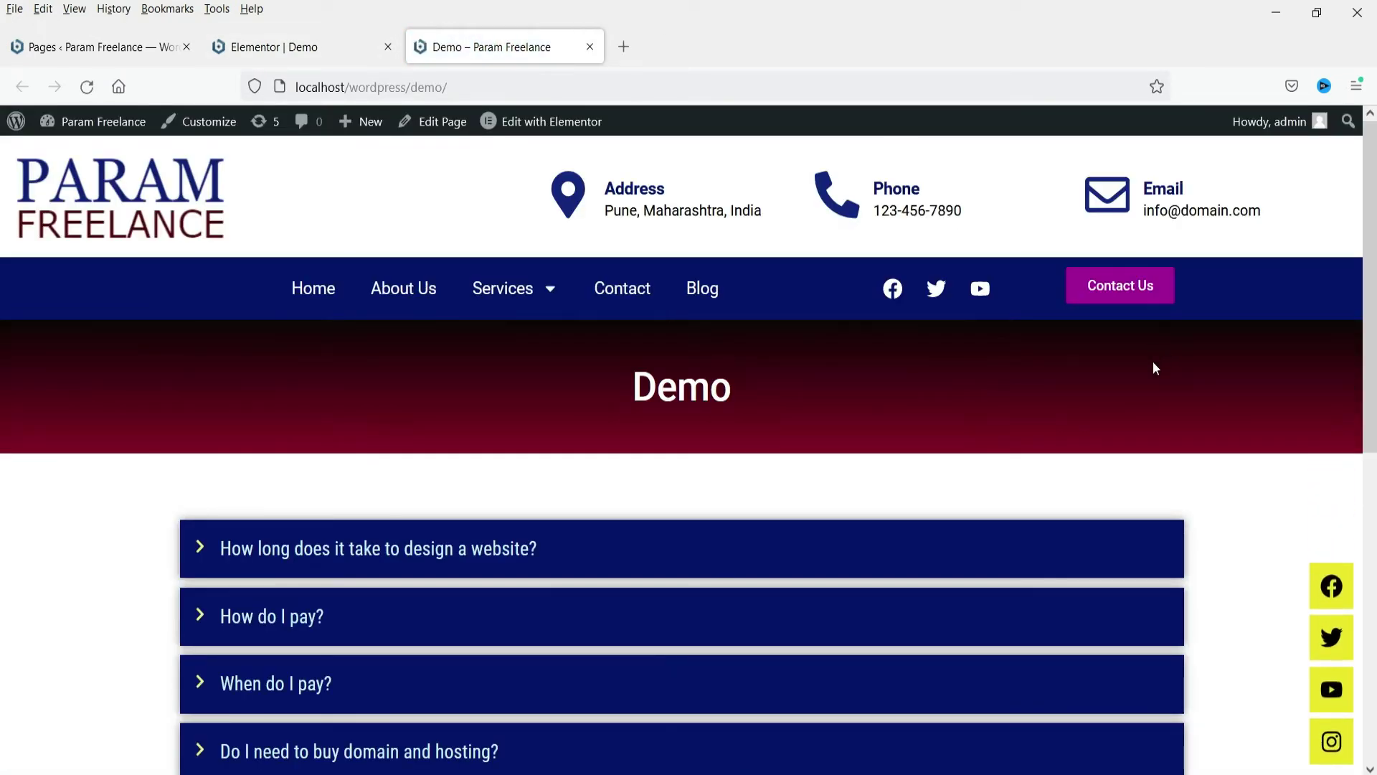
scroll(1148, 366, "down", 5)
scroll(824, 394, "up", 4)
left_click(404, 458)
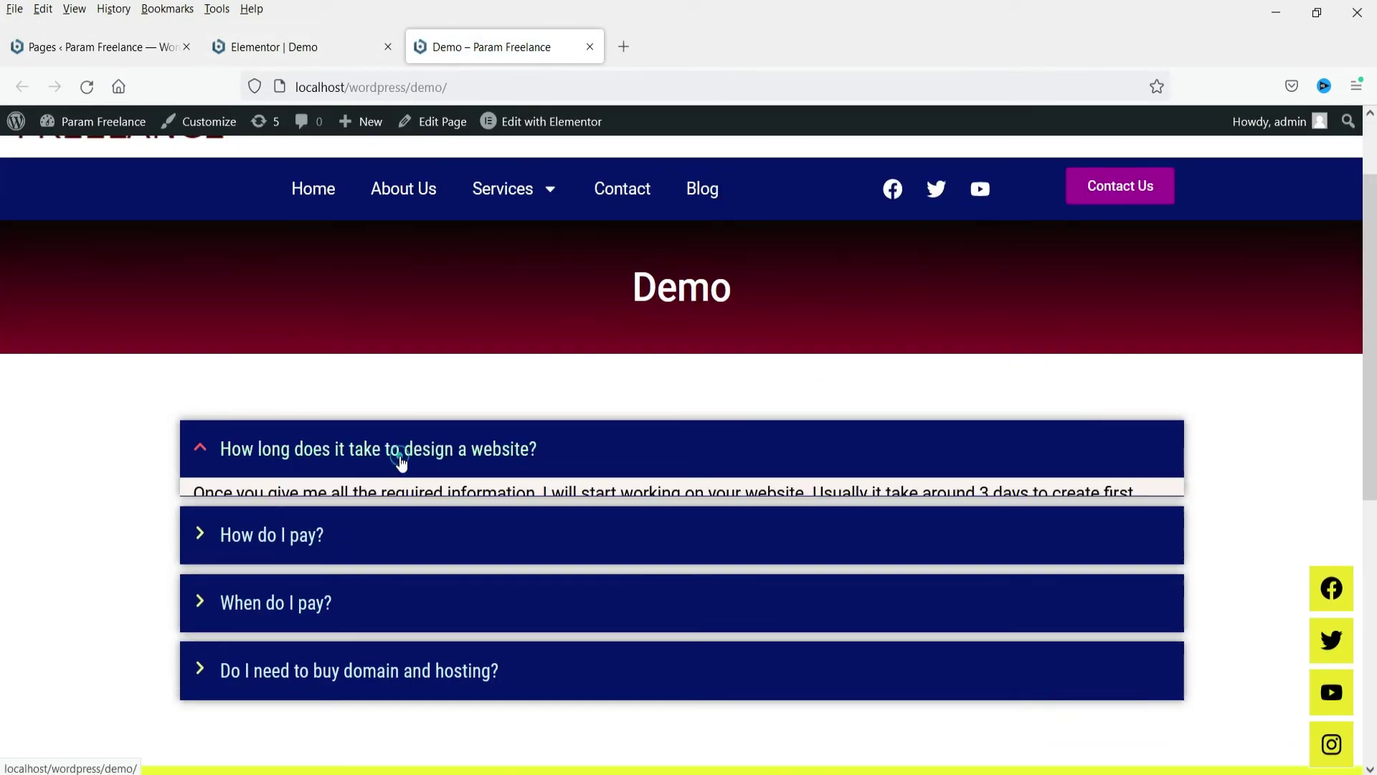
left_click(399, 452)
left_click(399, 509)
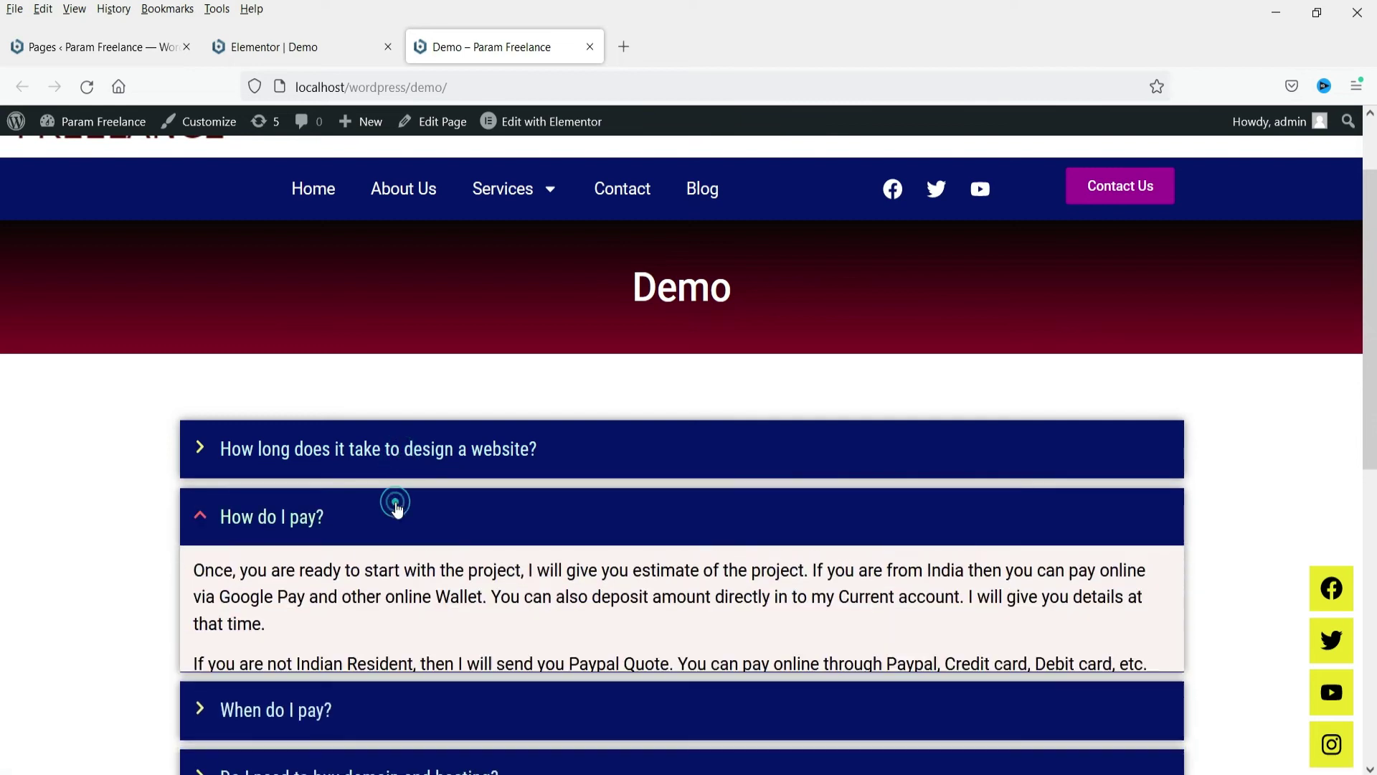
left_click(397, 508)
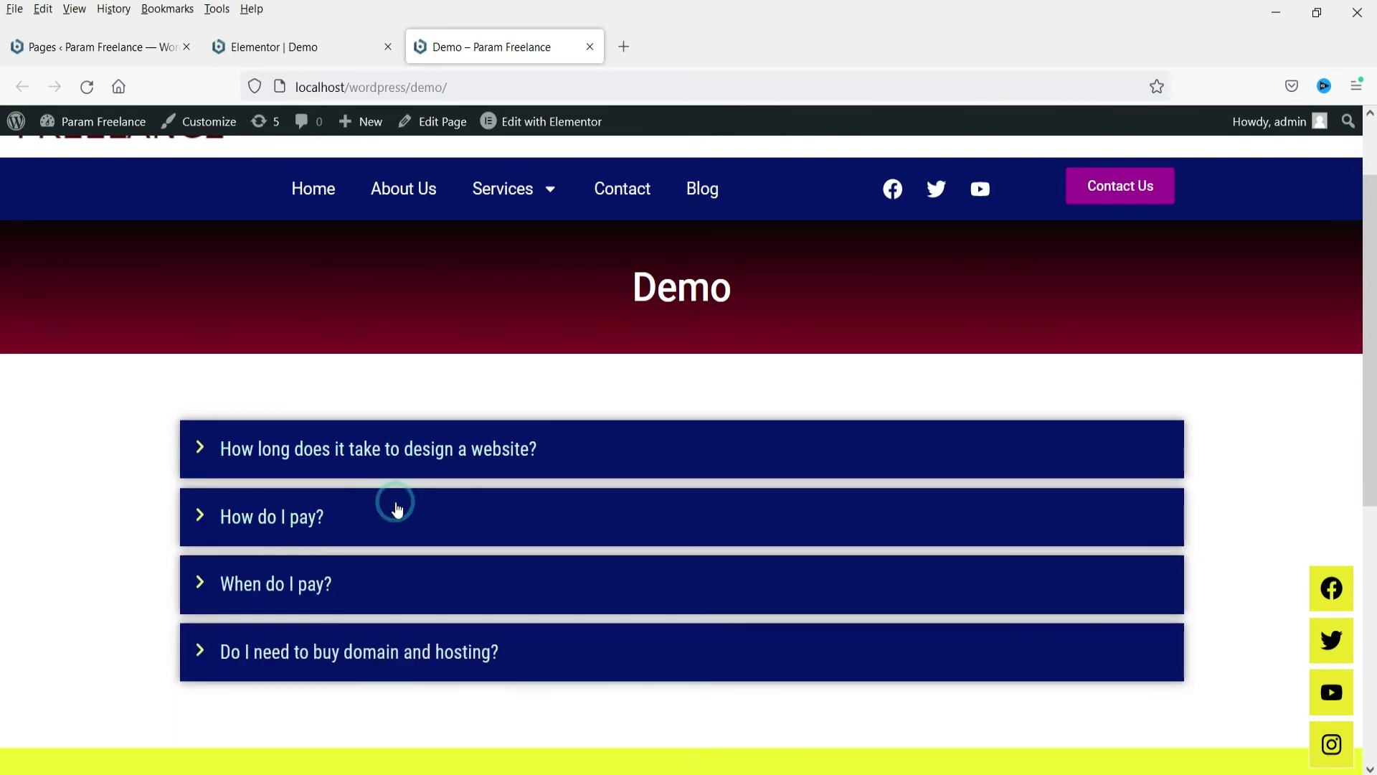
scroll(394, 513, "down", 3)
left_click(366, 379)
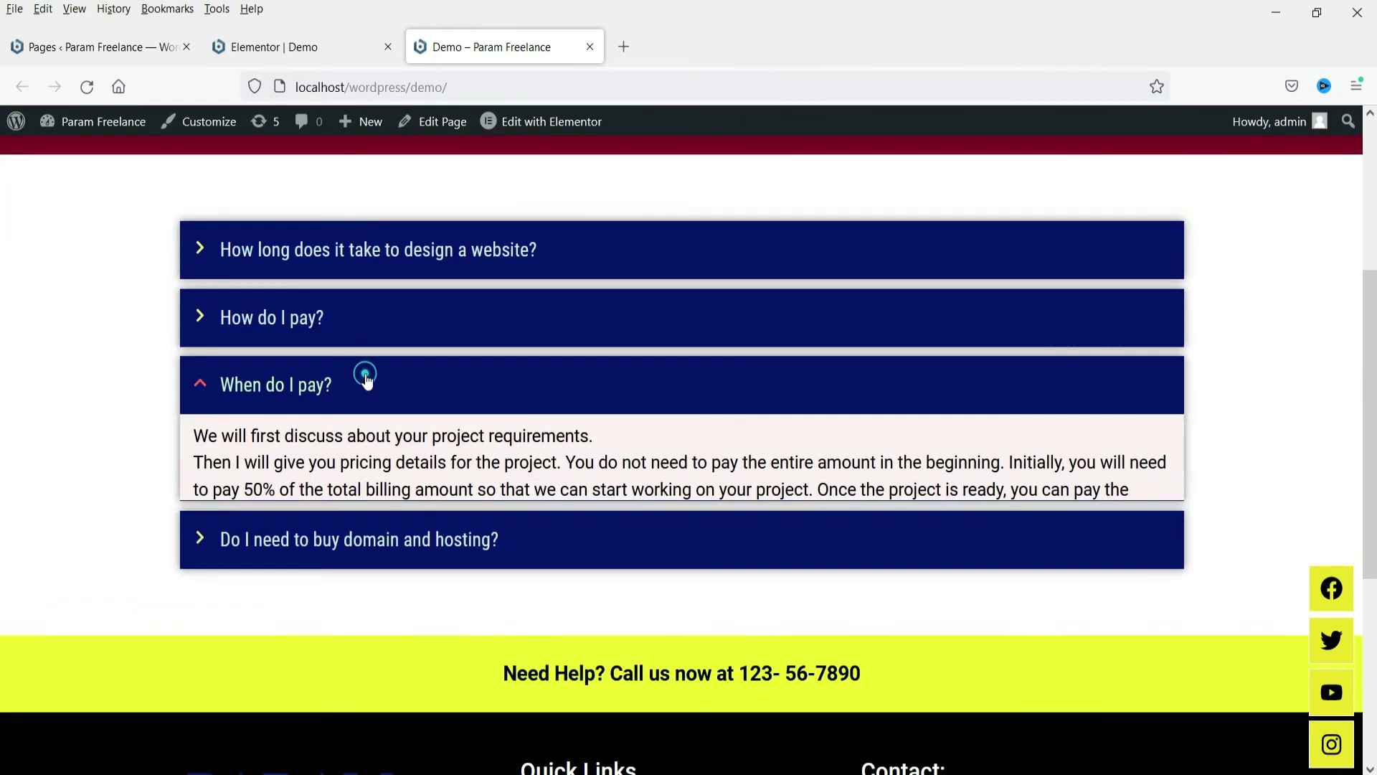
left_click(370, 388)
left_click(403, 465)
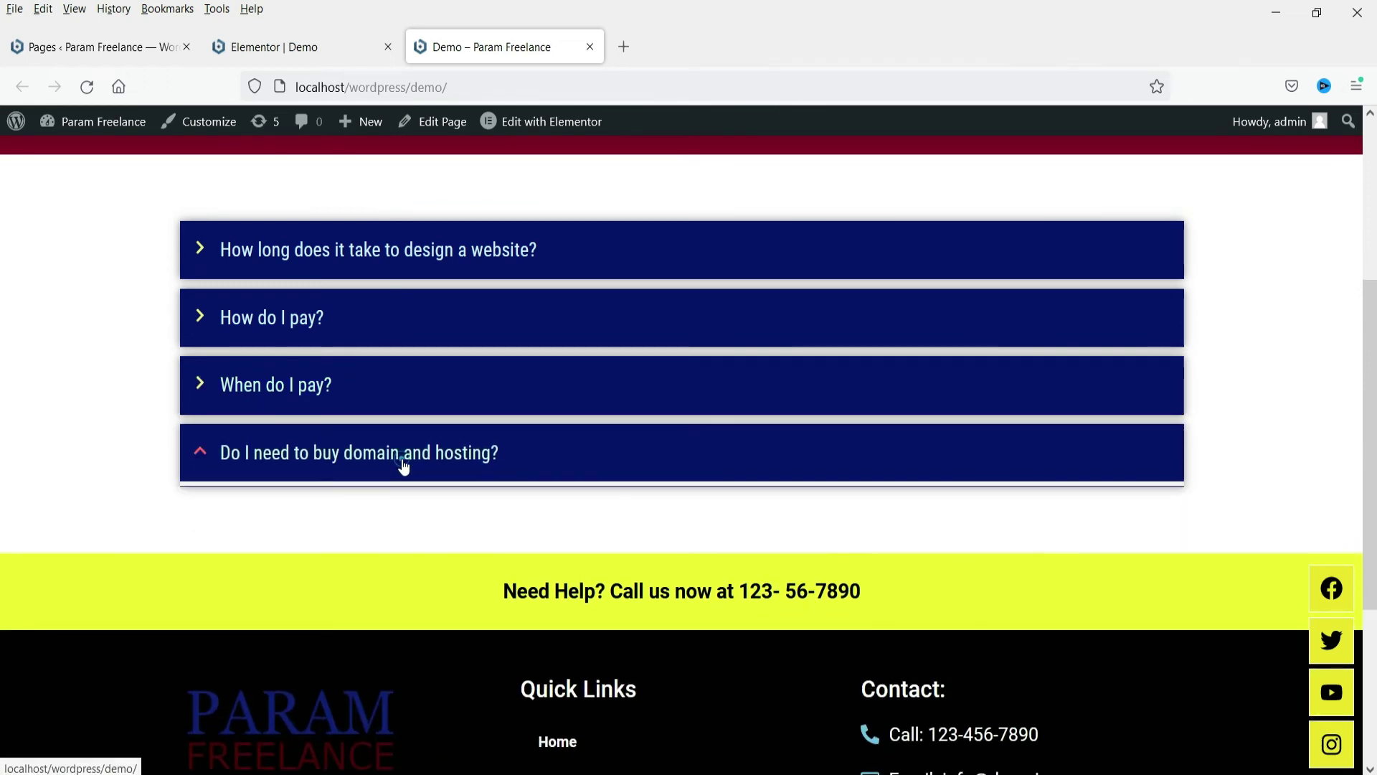
left_click(401, 456)
Step: Back in the editor, place a Spacer below the FAQ toggle
left_click(220, 41)
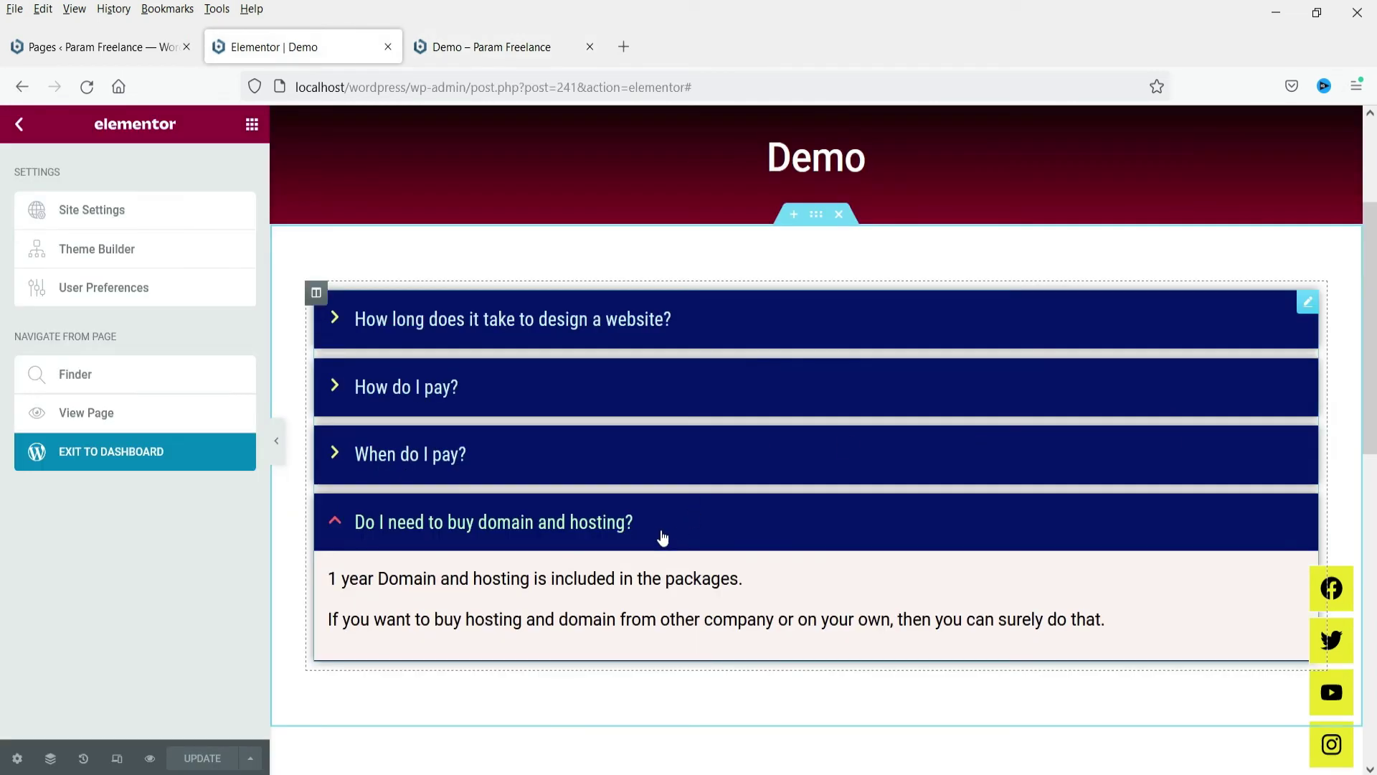
left_click(676, 538)
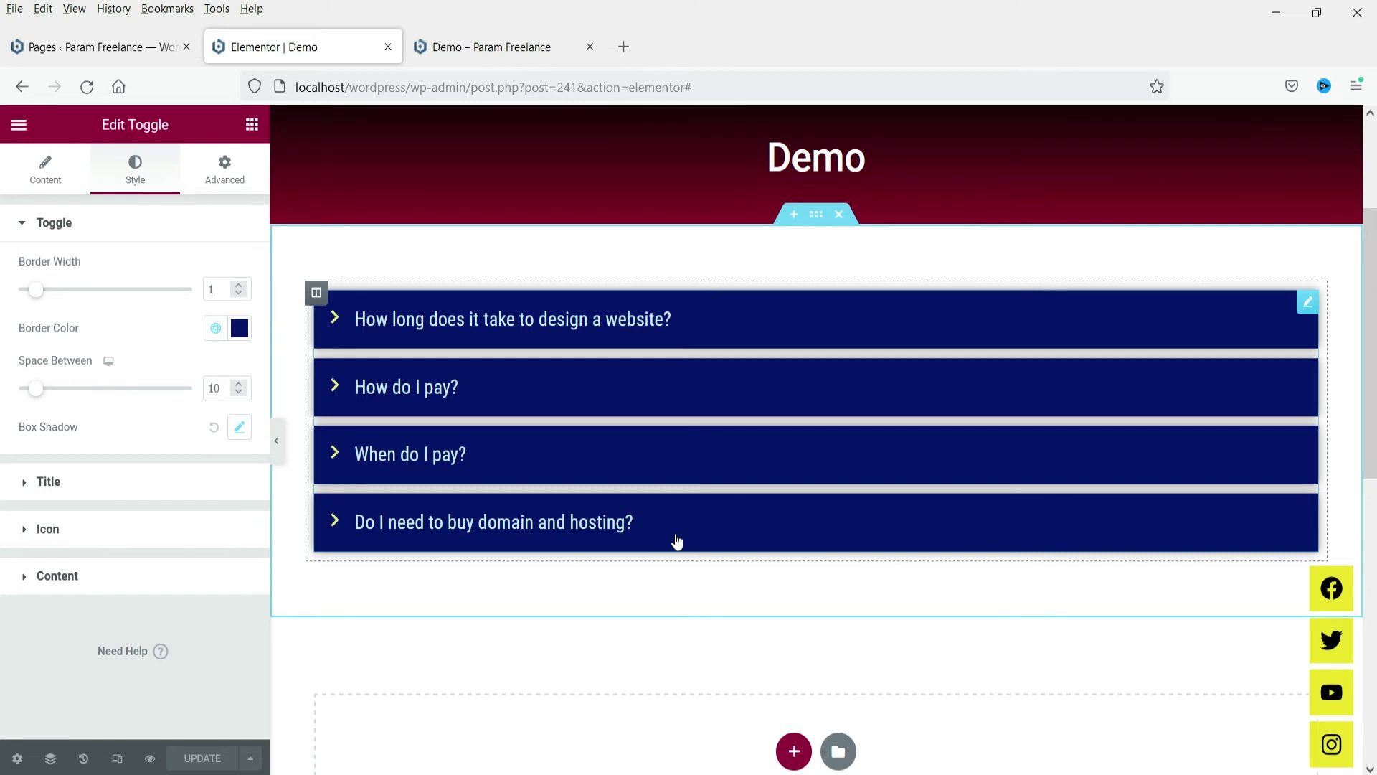
left_click(252, 124)
left_click_drag(215, 625, 455, 567)
Step: Add a centred Heading titled 'Accordion' with black text beneath the spacer
left_click(252, 124)
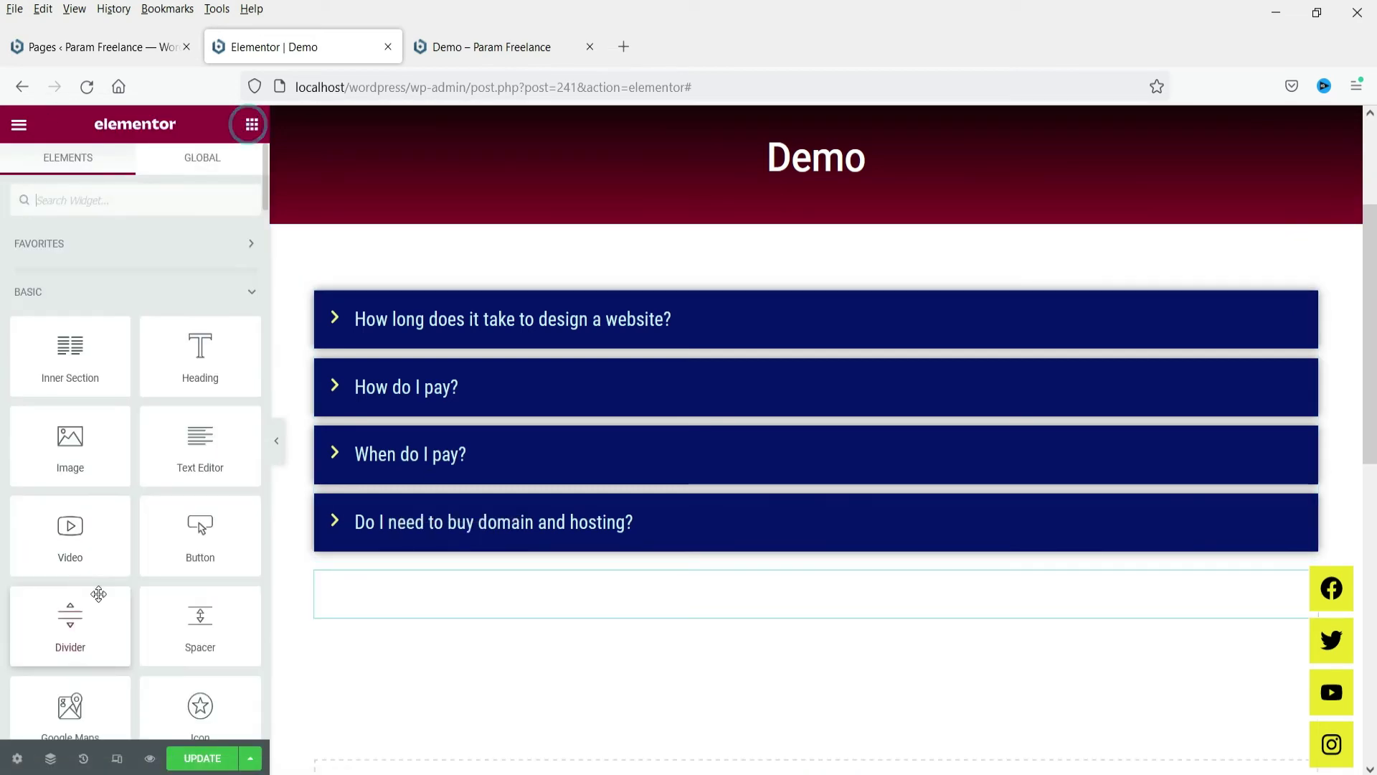
left_click_drag(200, 350, 593, 649)
triple_click(175, 287)
type("Accordion")
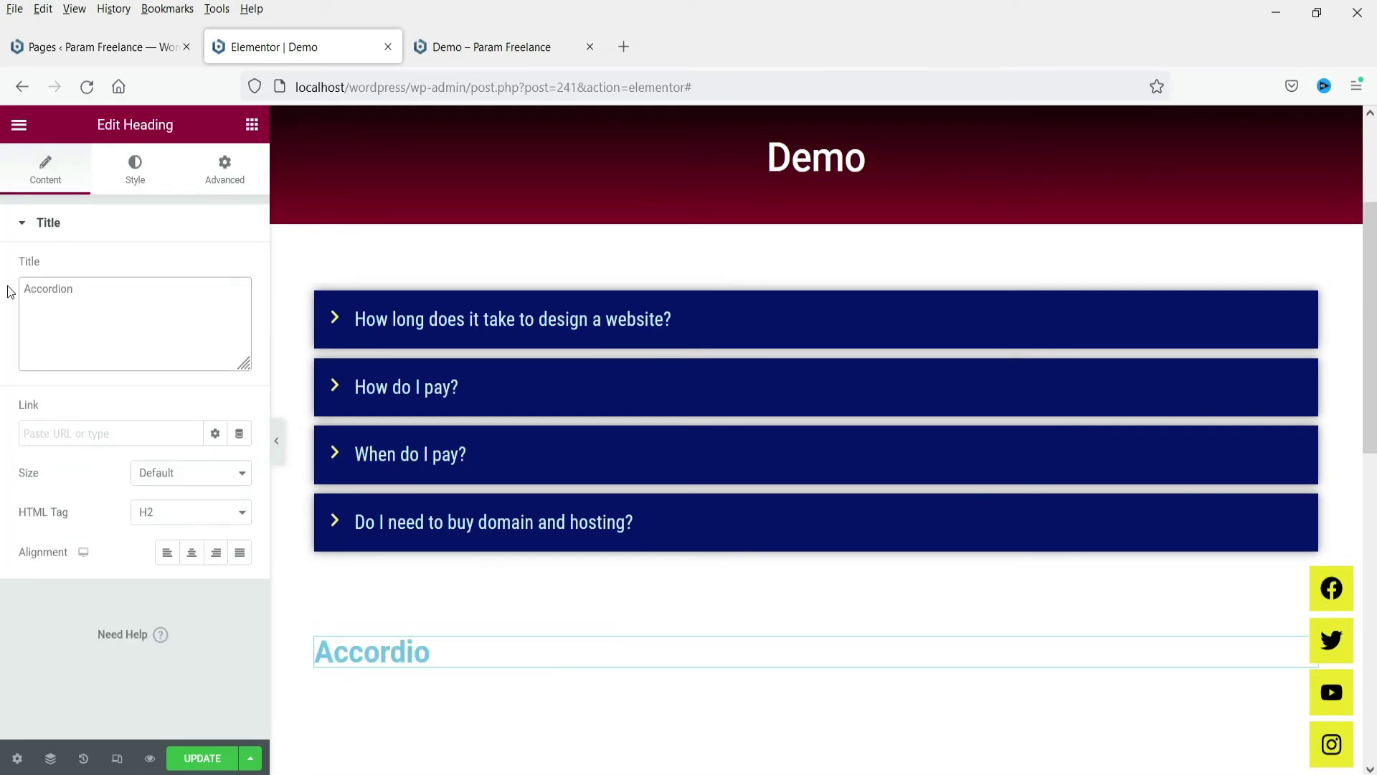
left_click(191, 552)
left_click(135, 168)
left_click(215, 268)
left_click(83, 516)
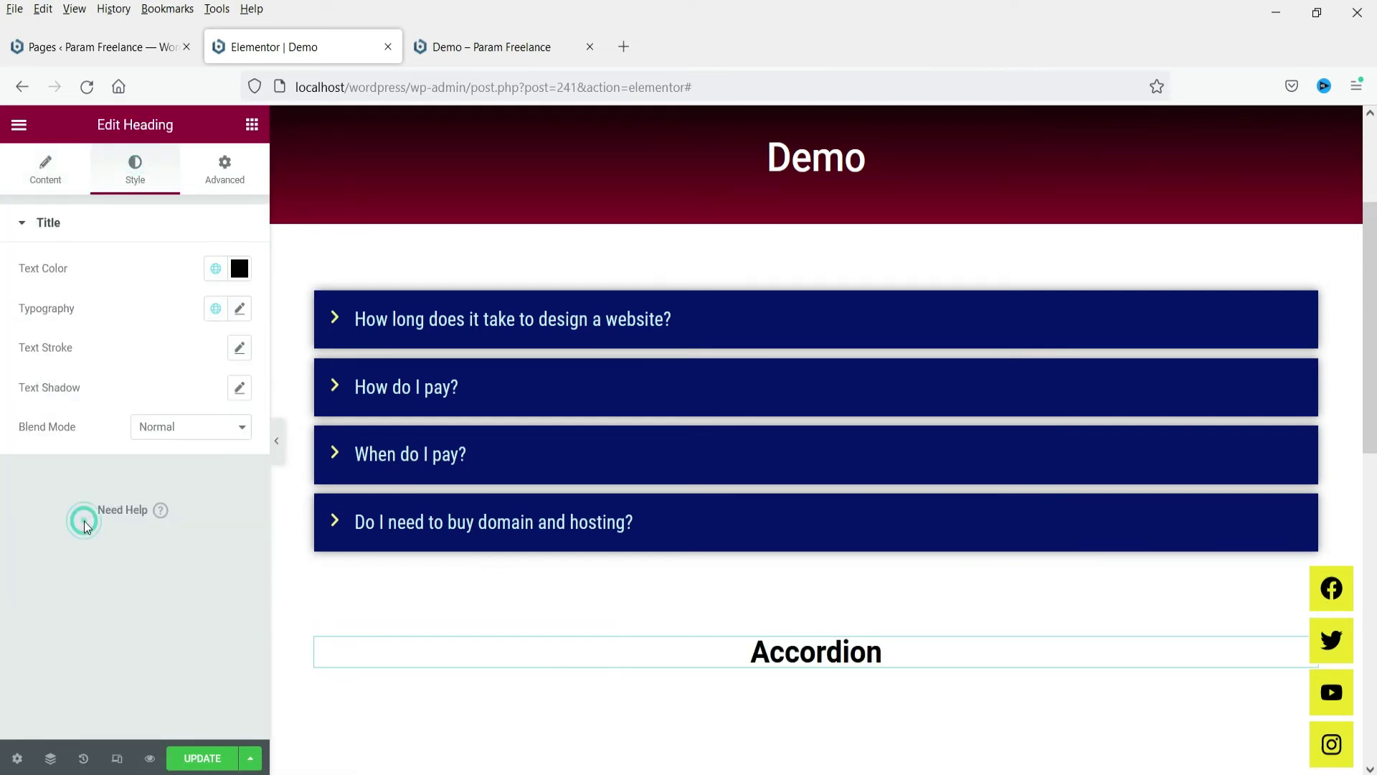
Step: Search the widget panel for 'acco'
left_click(252, 124)
left_click(74, 200)
type("acco")
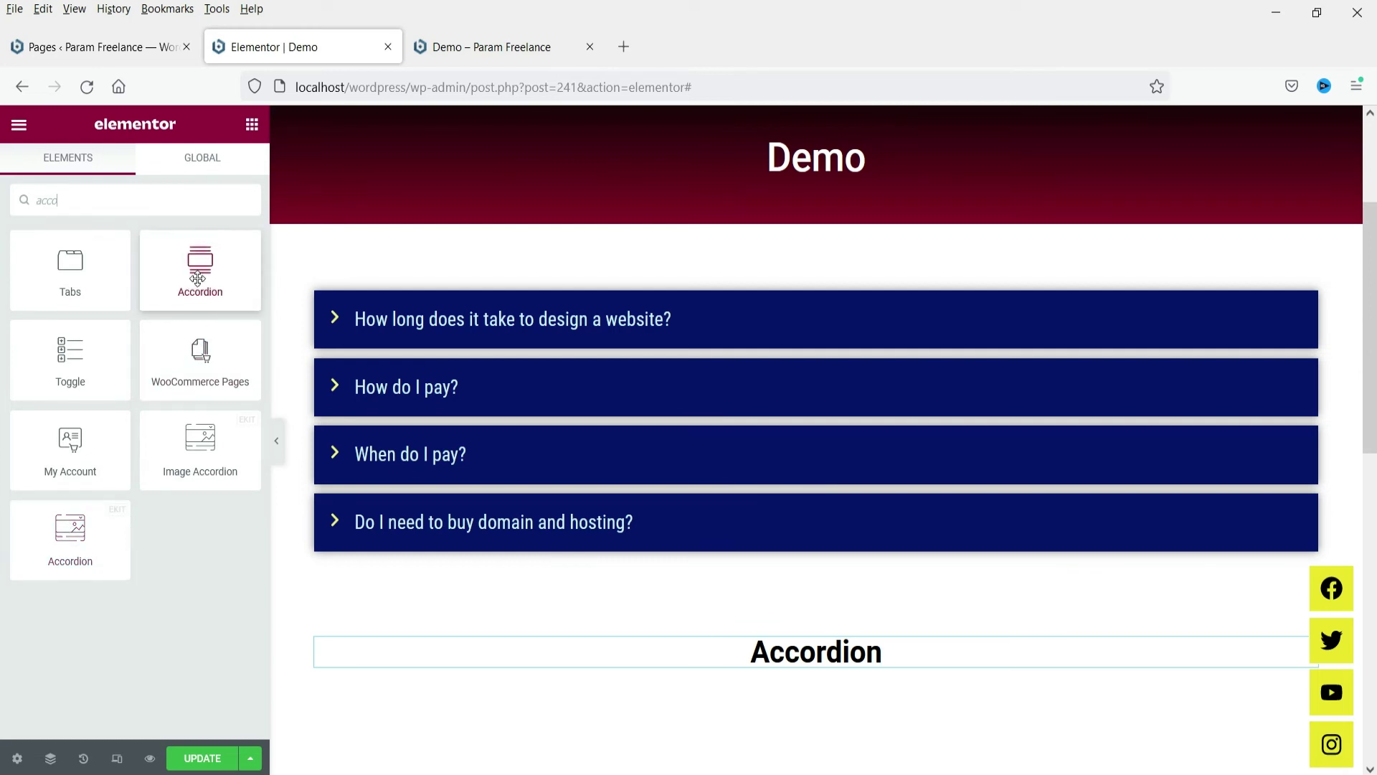
Step: Drop an Accordion widget under the 'Accordion' heading with three FAQ questions and answers
left_click_drag(198, 276, 733, 668)
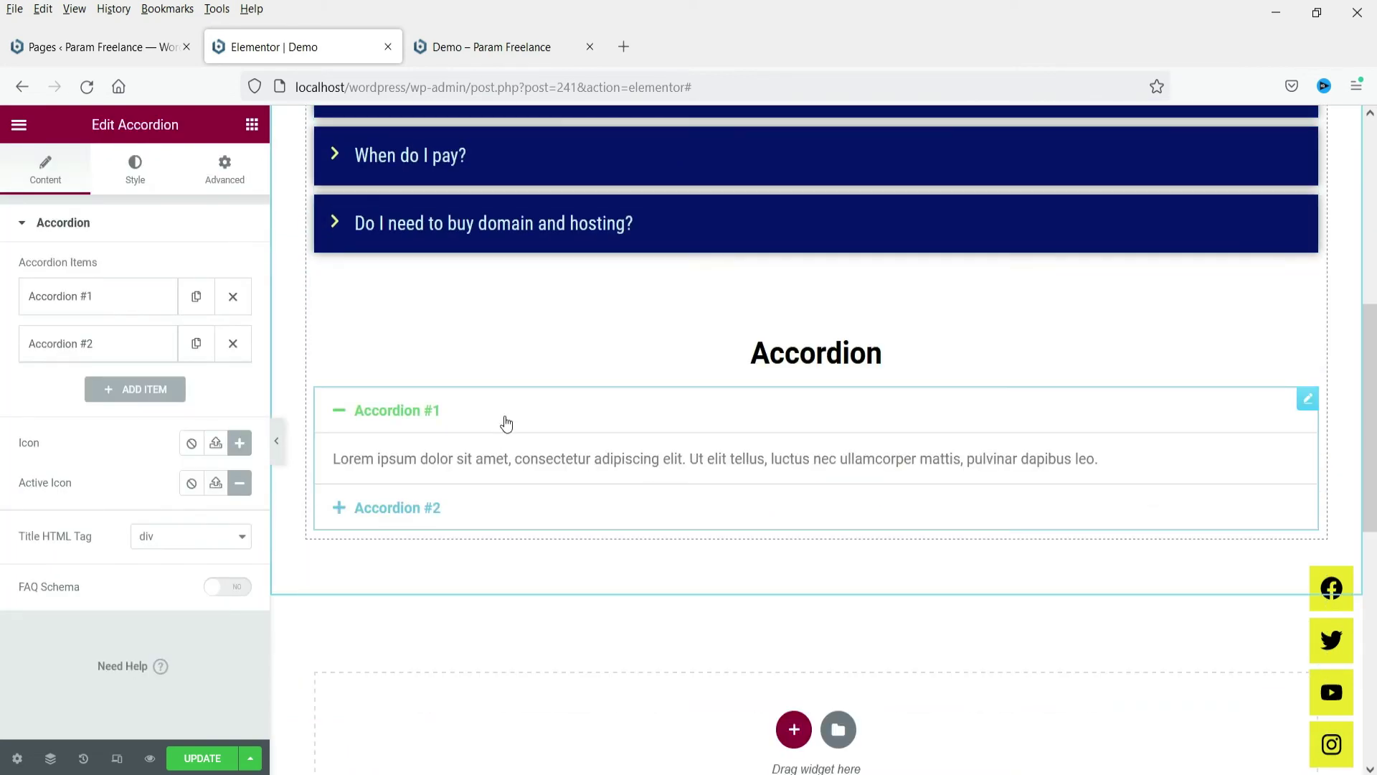
left_click(505, 412)
left_click(505, 413)
left_click(505, 413)
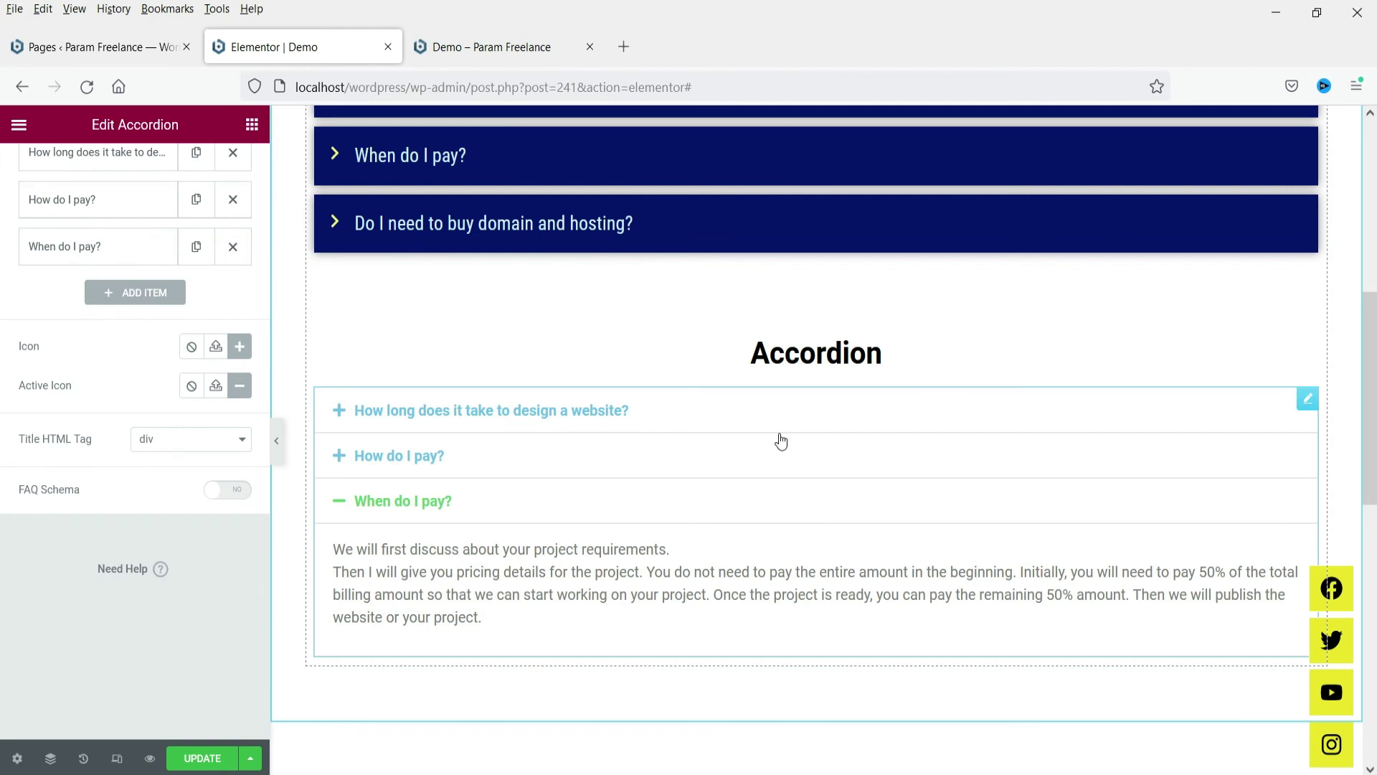
left_click(725, 503)
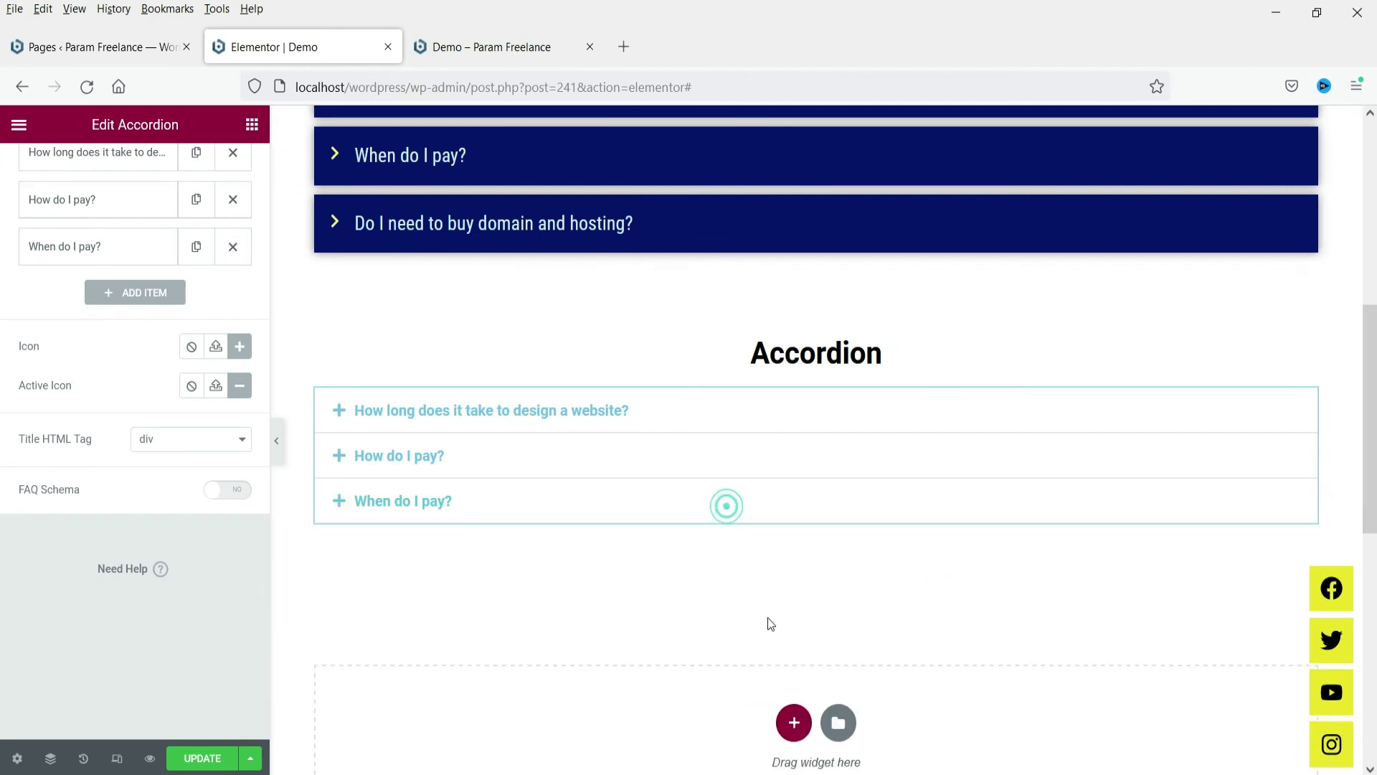
scroll(513, 560, "up", 1)
scroll(71, 261, "up", 3)
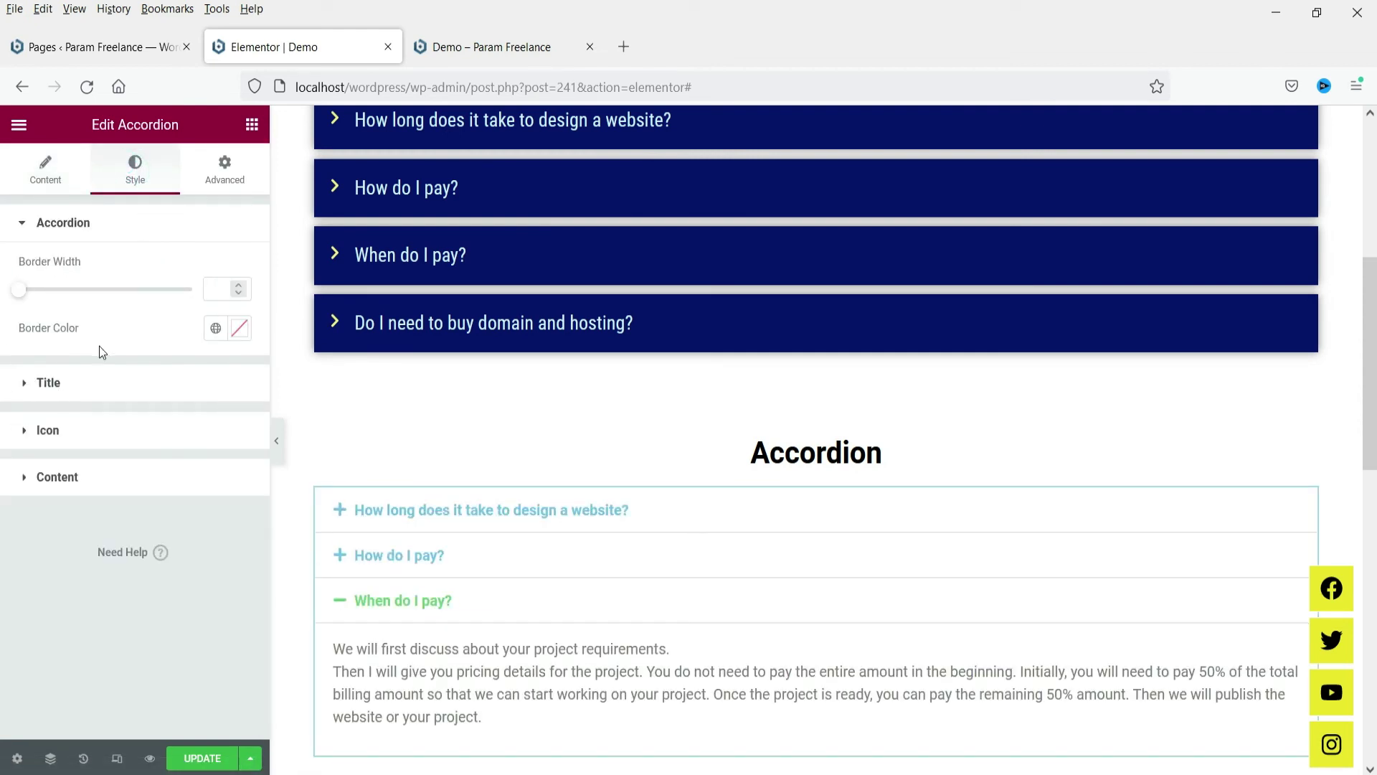
Step: Give the accordion titles a global black background and 20 padding on every side
left_click(87, 385)
left_click(215, 316)
left_click(97, 567)
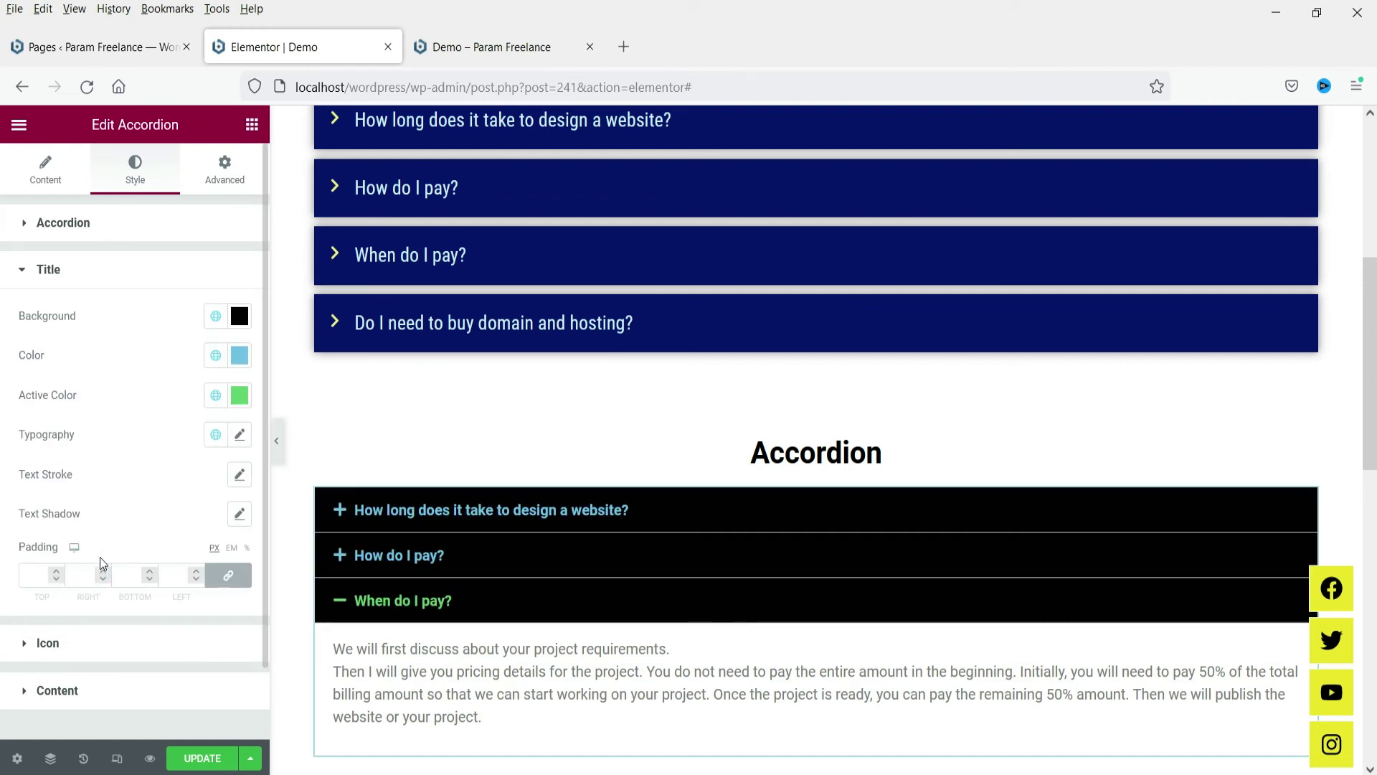
left_click(34, 574)
type("20")
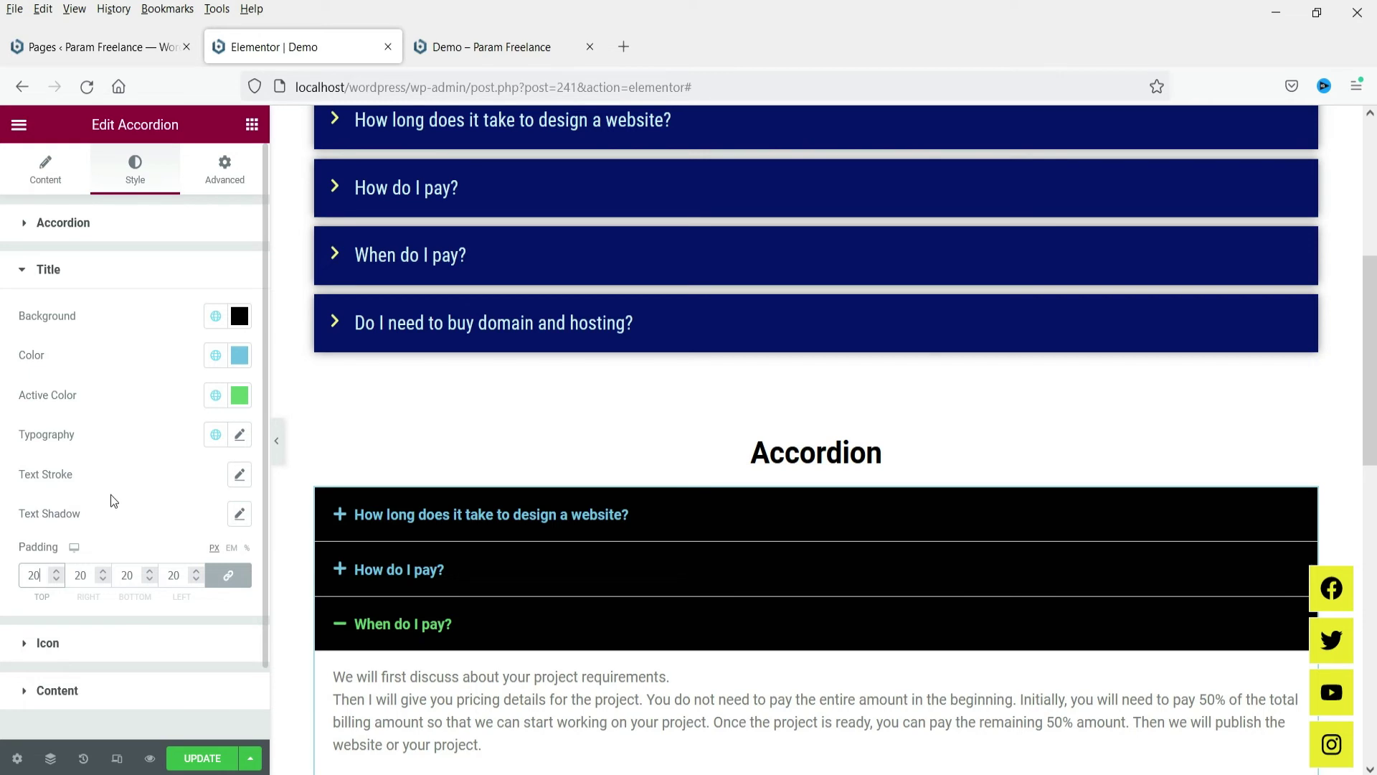
left_click(48, 269)
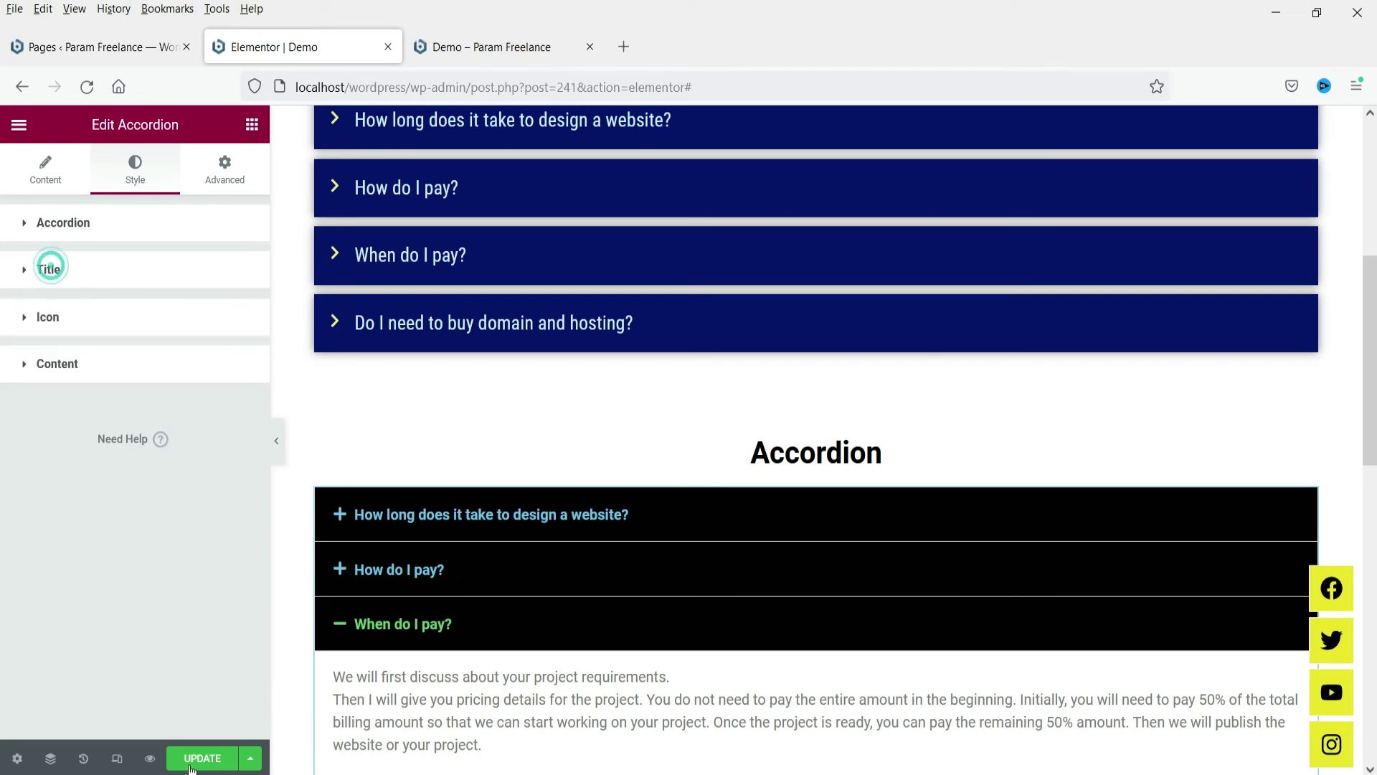
Step: Update the page and switch to the live Demo tab
left_click(198, 761)
scroll(888, 466, "down", 4)
scroll(920, 485, "up", 3)
scroll(898, 485, "up", 3)
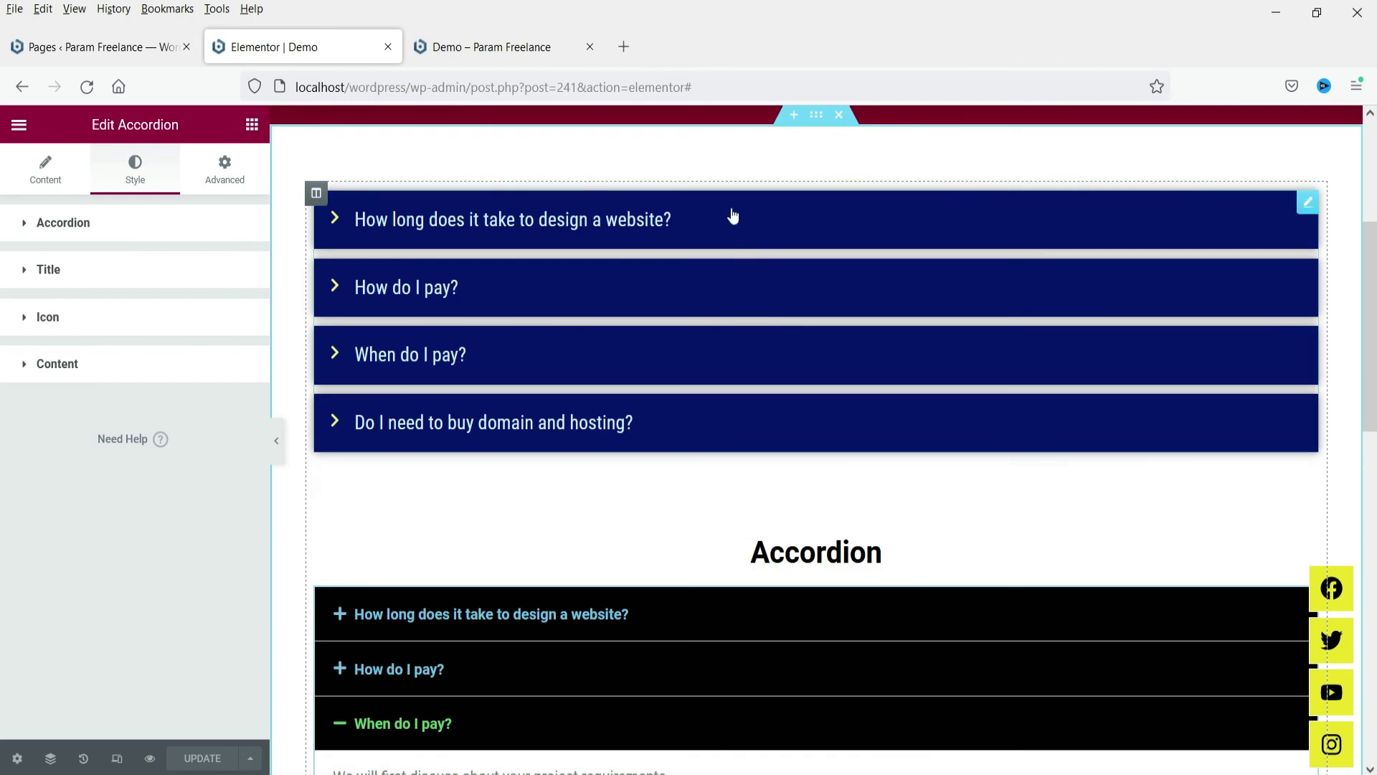
scroll(732, 218, "down", 2)
scroll(1054, 439, "down", 1)
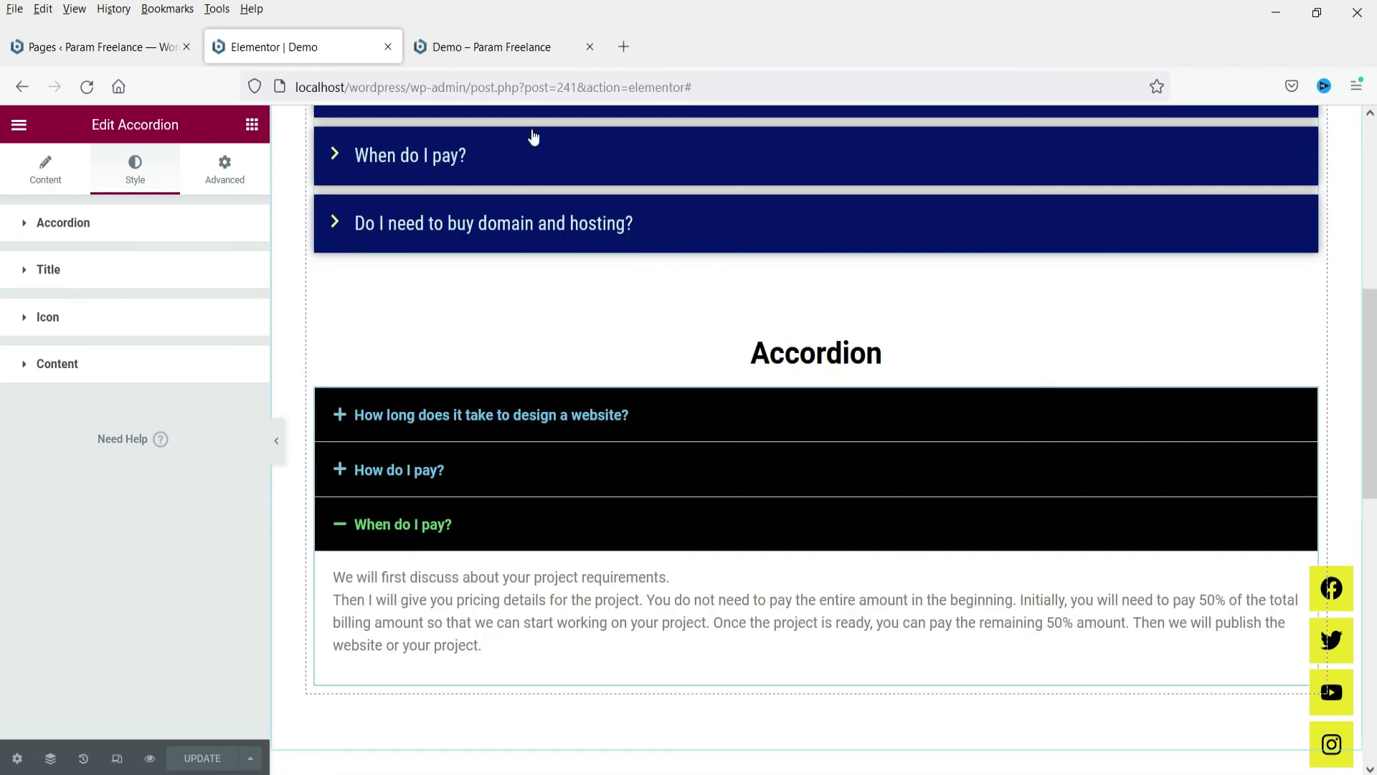
left_click(504, 50)
Step: Reload the live Demo page and scroll through the updated FAQ sections
left_click(87, 87)
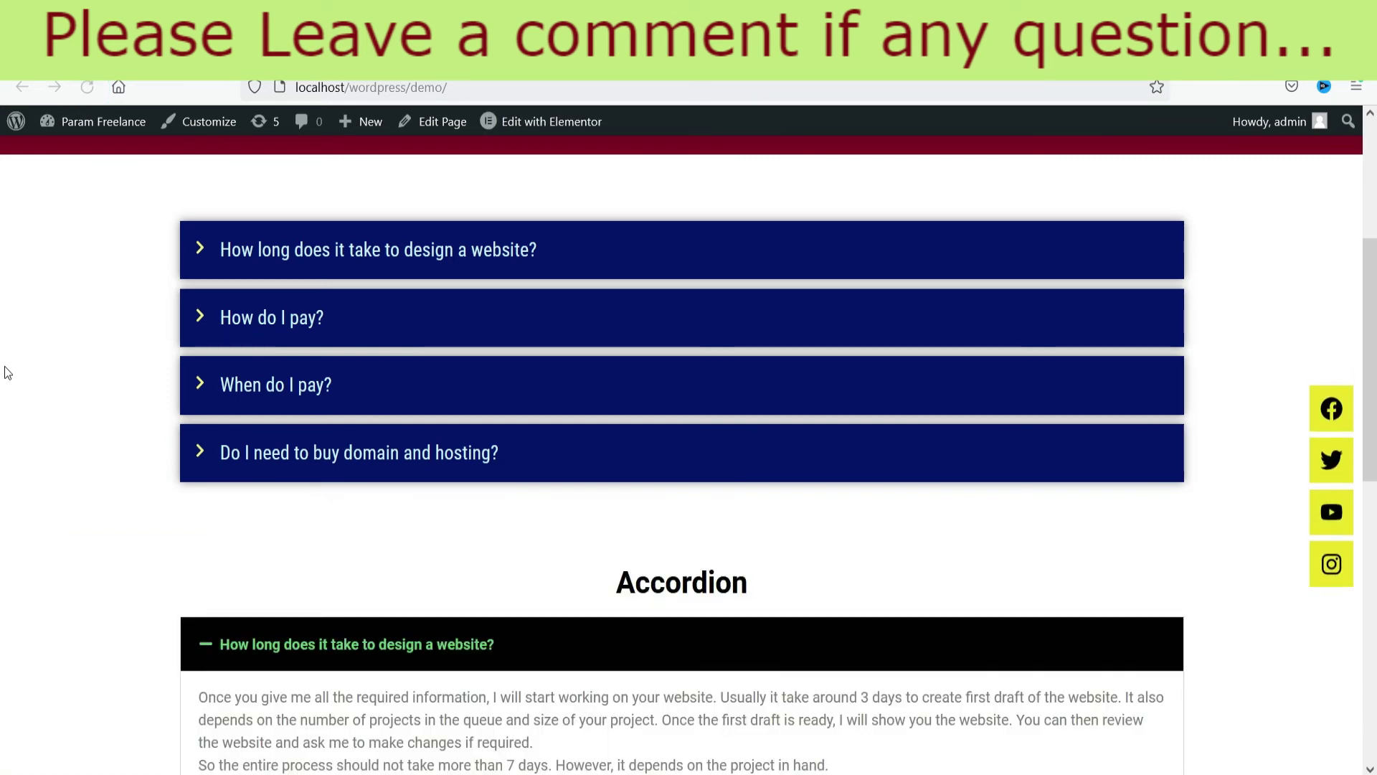
scroll(3, 376, "down", 1)
scroll(4, 378, "up", 3)
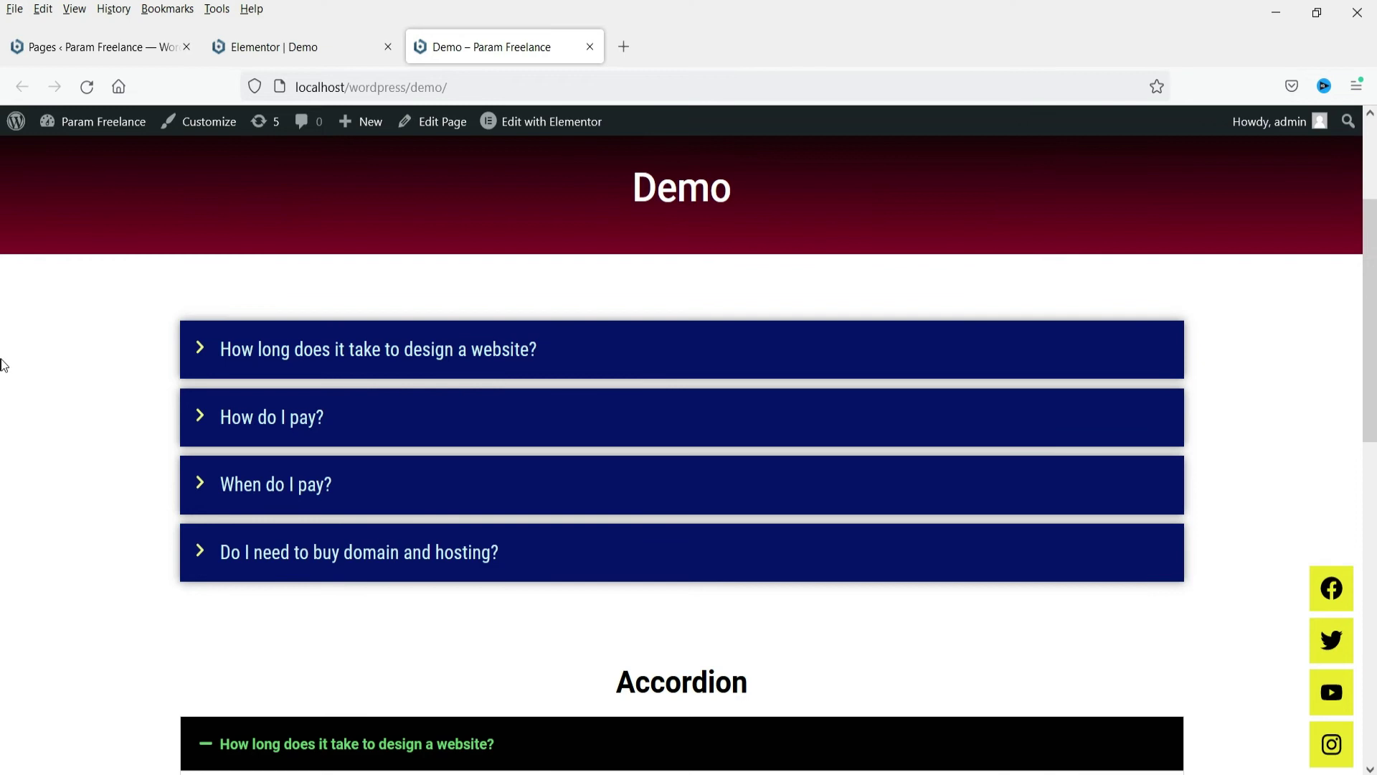
scroll(4, 366, "down", 1)
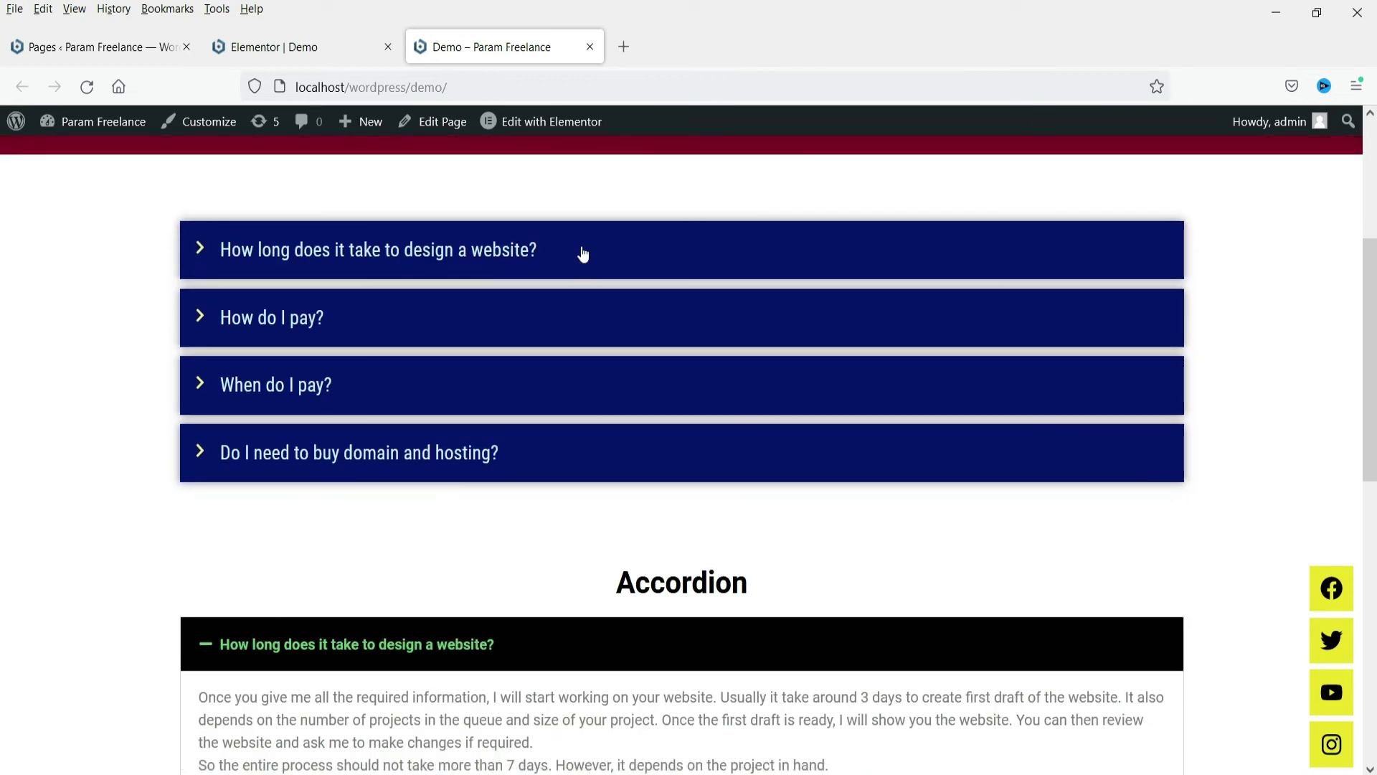
scroll(54, 356, "down", 3)
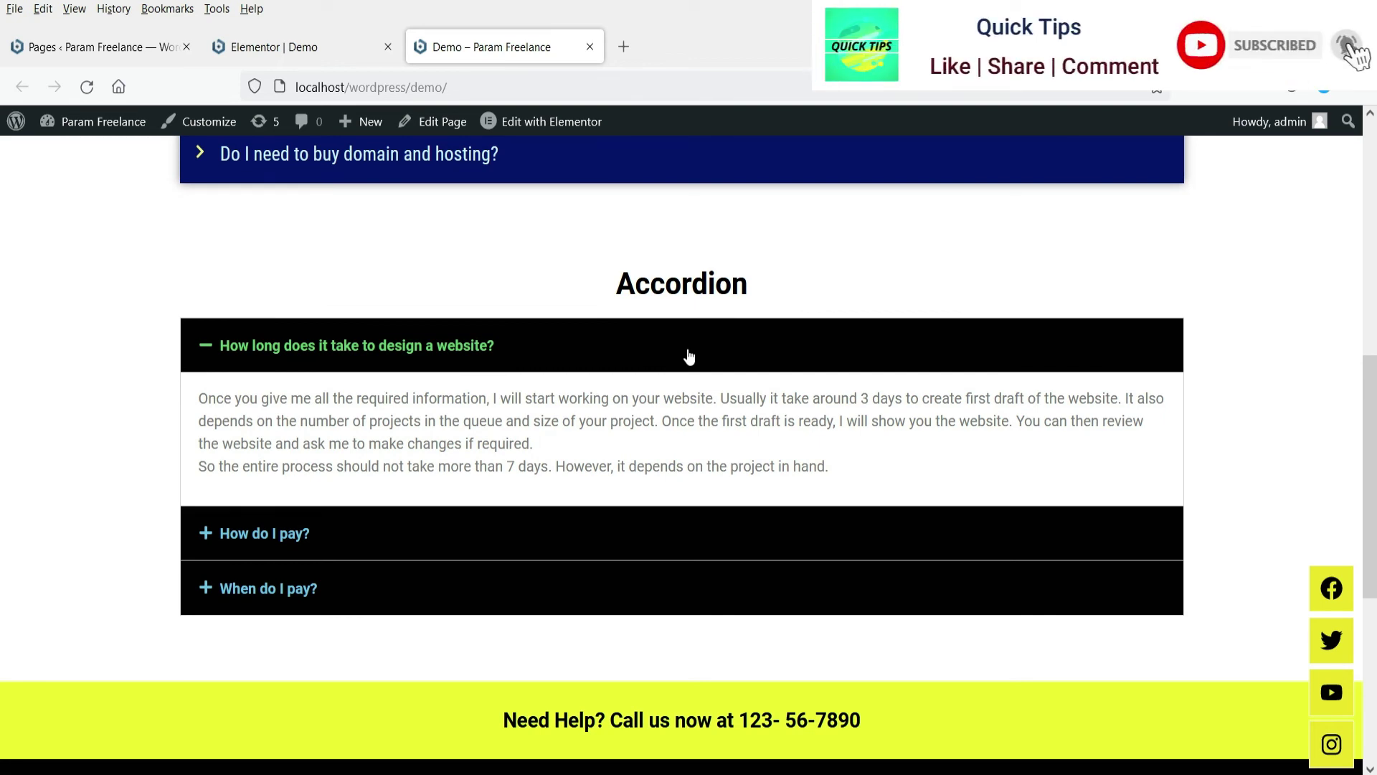
scroll(689, 356, "up", 5)
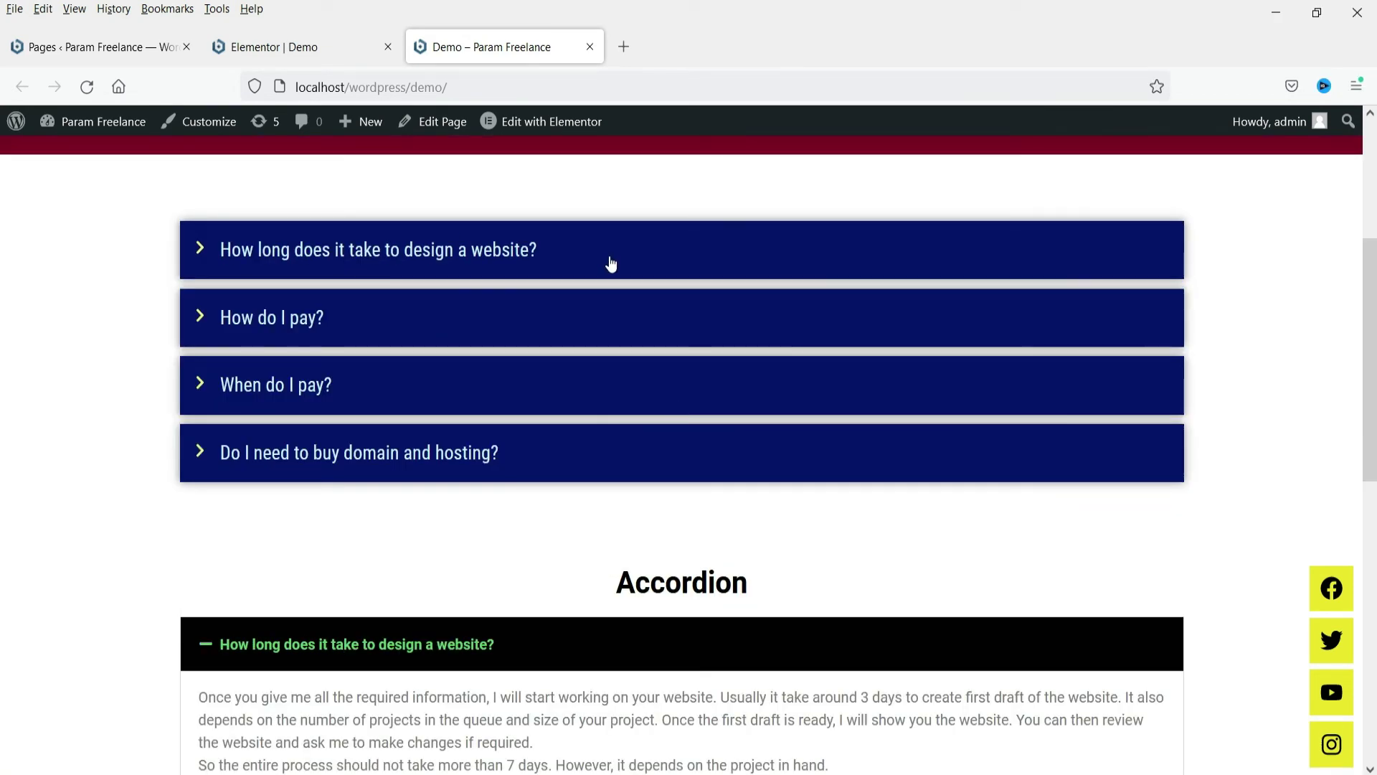
scroll(610, 264, "down", 6)
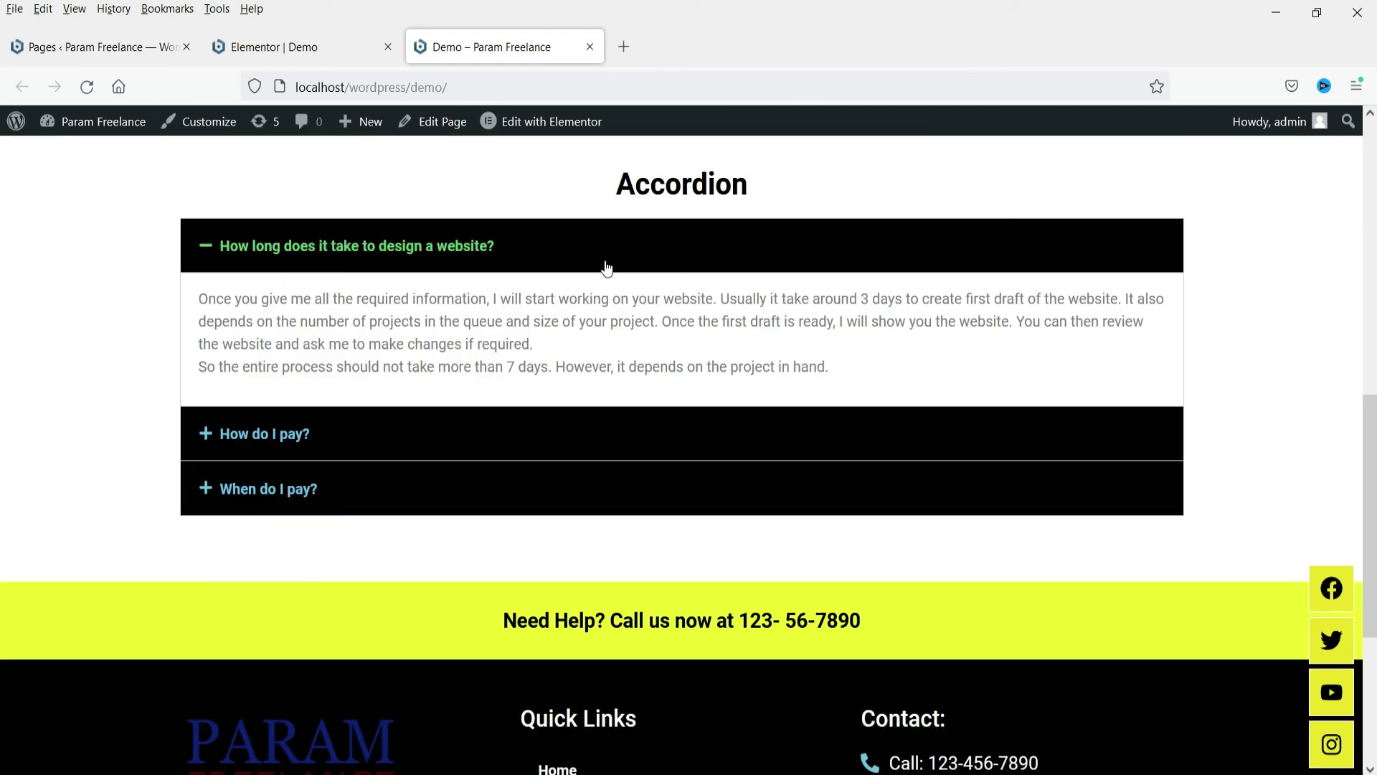
scroll(611, 267, "up", 10)
scroll(723, 367, "down", 2)
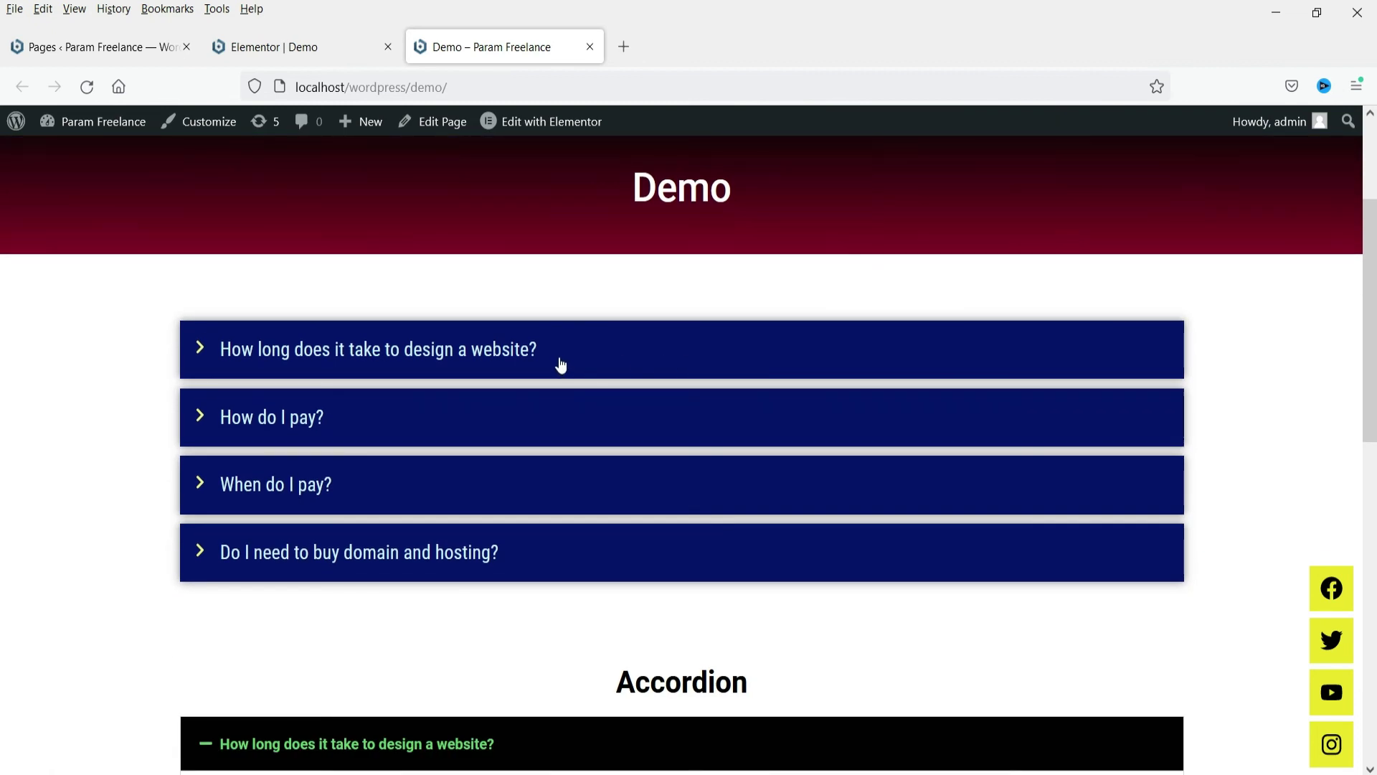
Step: Expand all four toggle answers, then collapse and reopen the first one
left_click(561, 365)
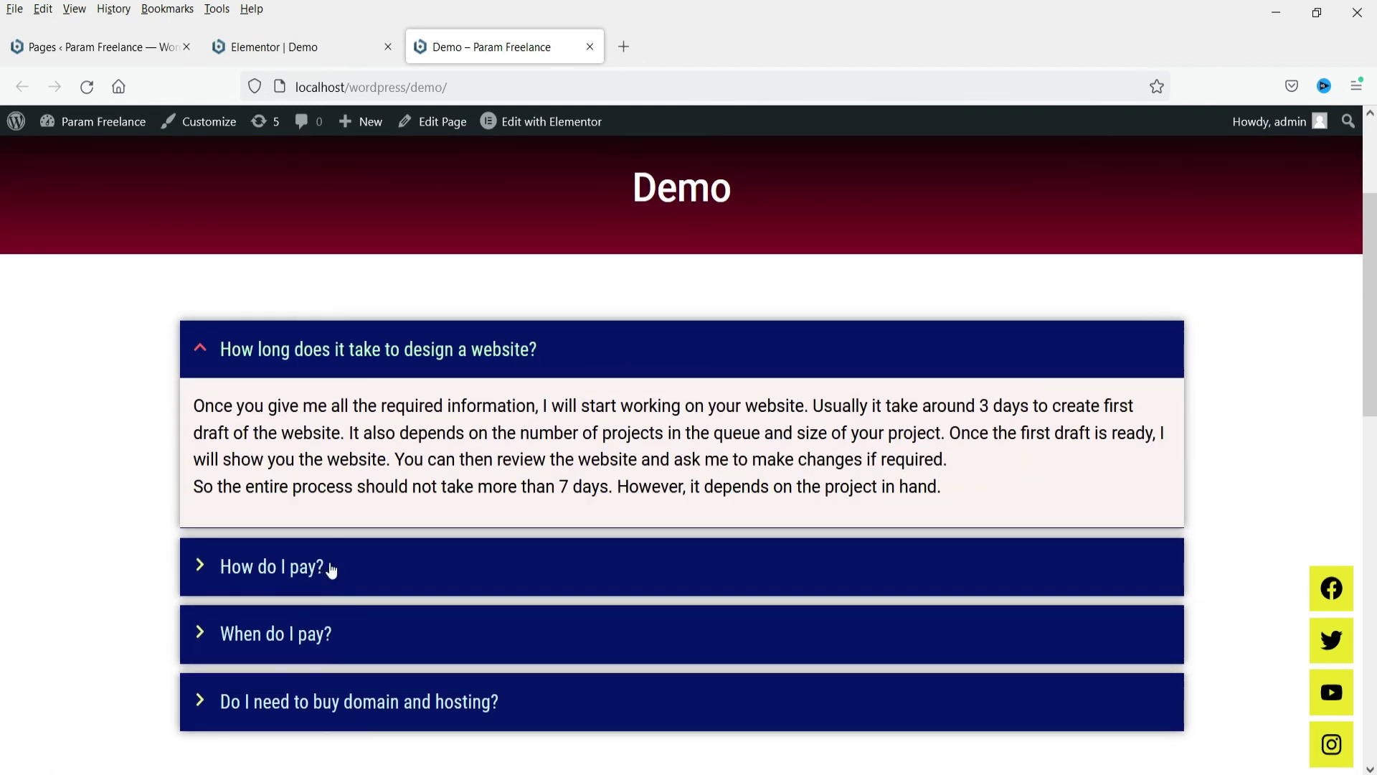
left_click(285, 570)
scroll(79, 439, "down", 3)
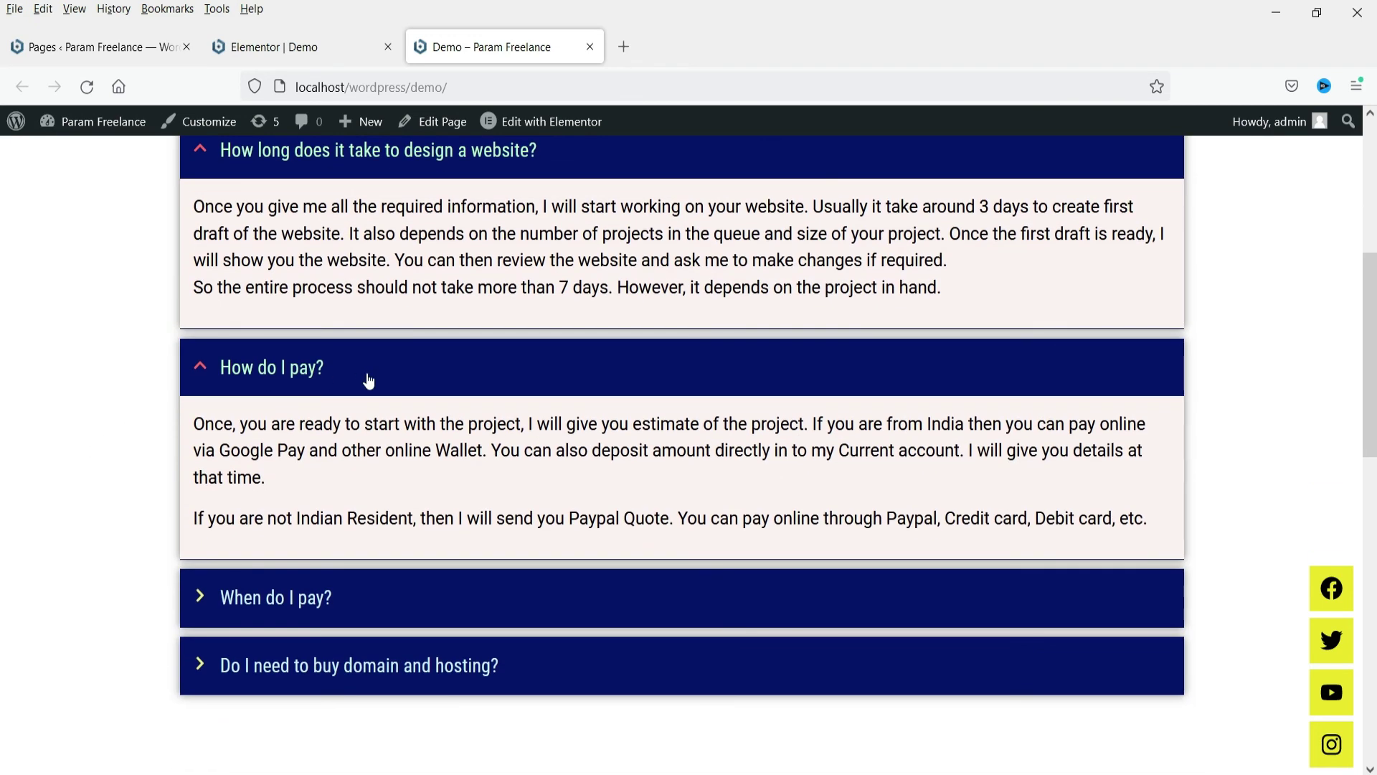
left_click(393, 602)
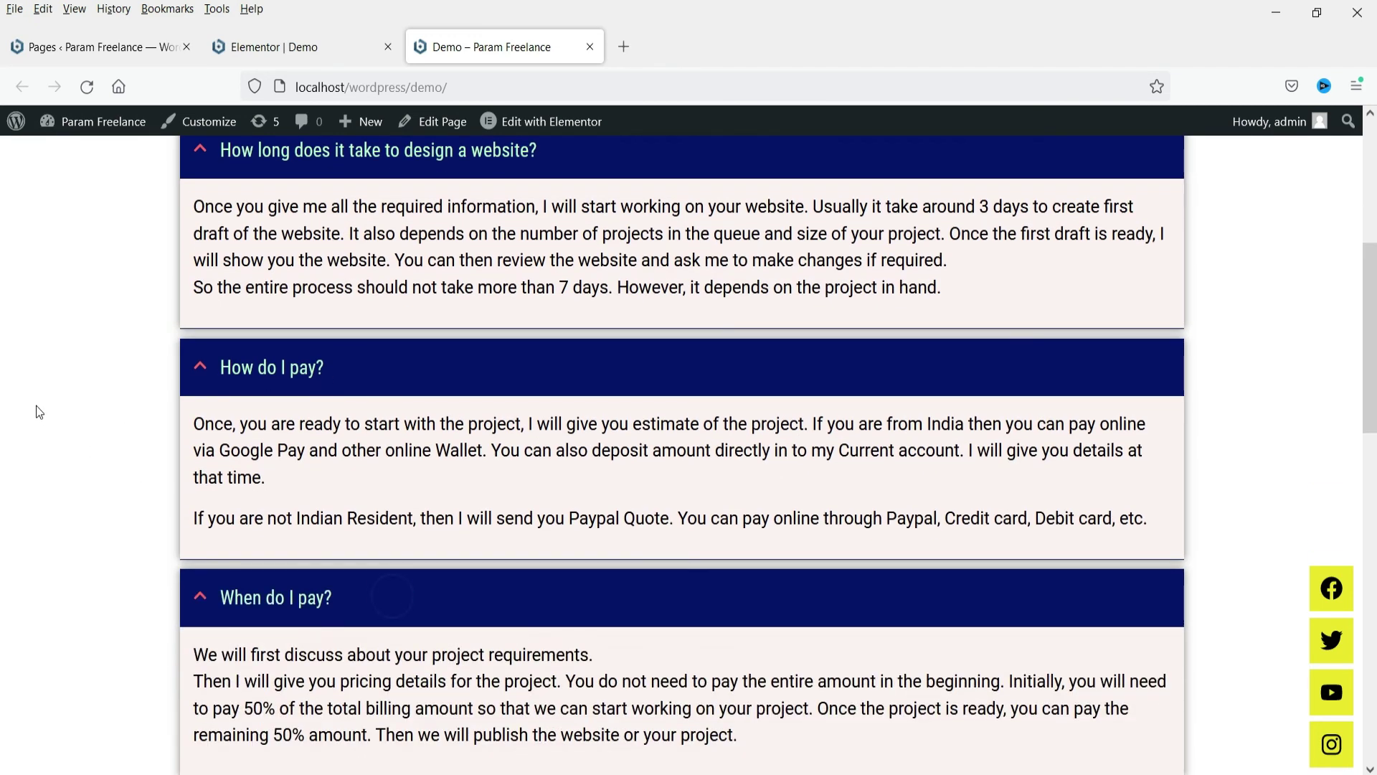
scroll(33, 411, "down", 3)
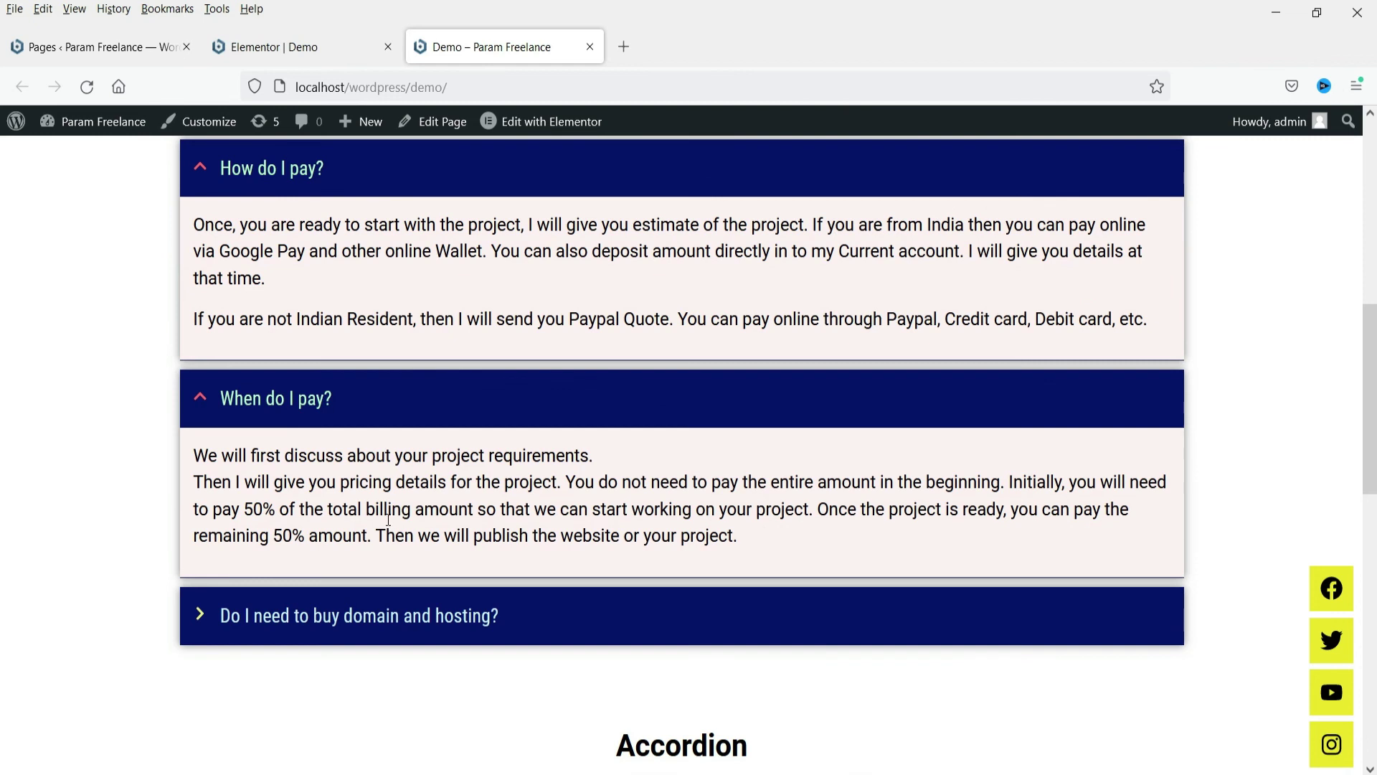
left_click(547, 626)
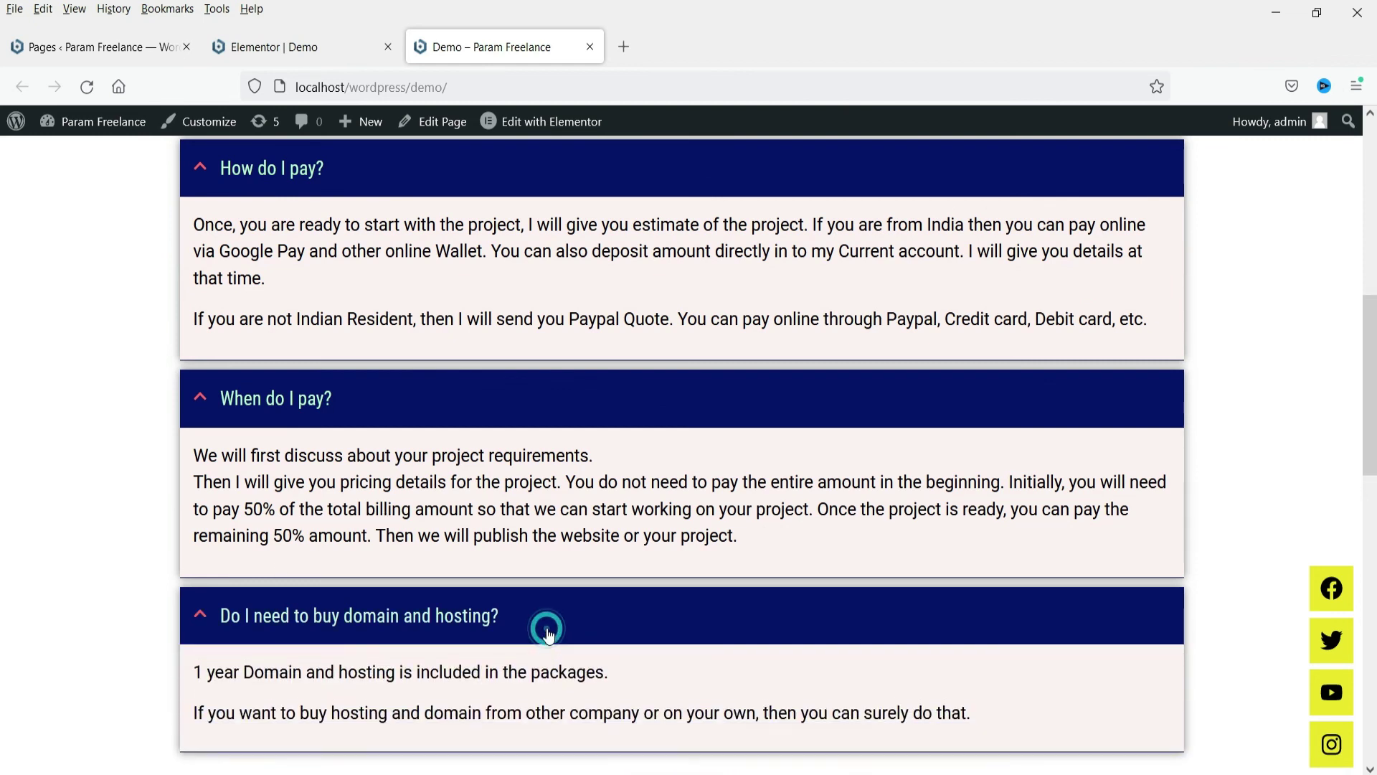
scroll(75, 445, "up", 4)
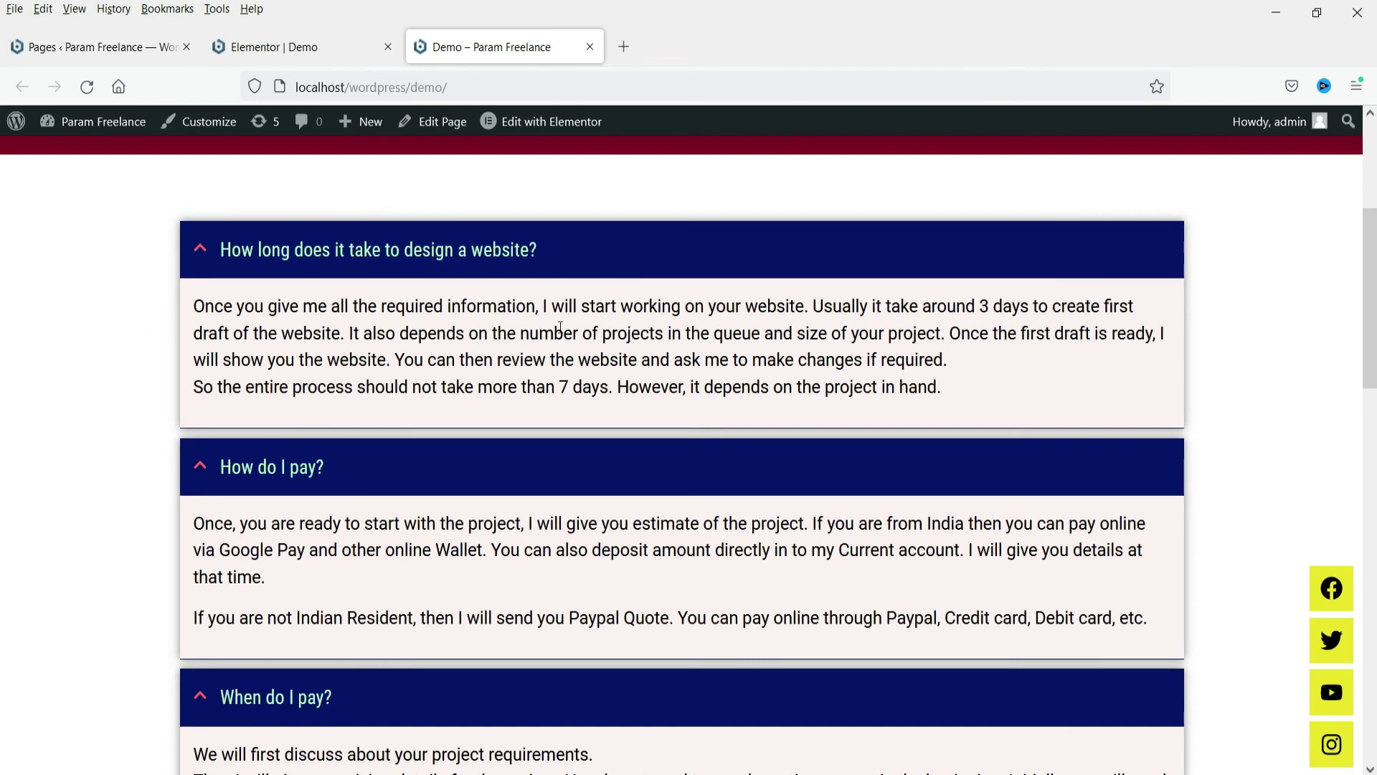
left_click(576, 259)
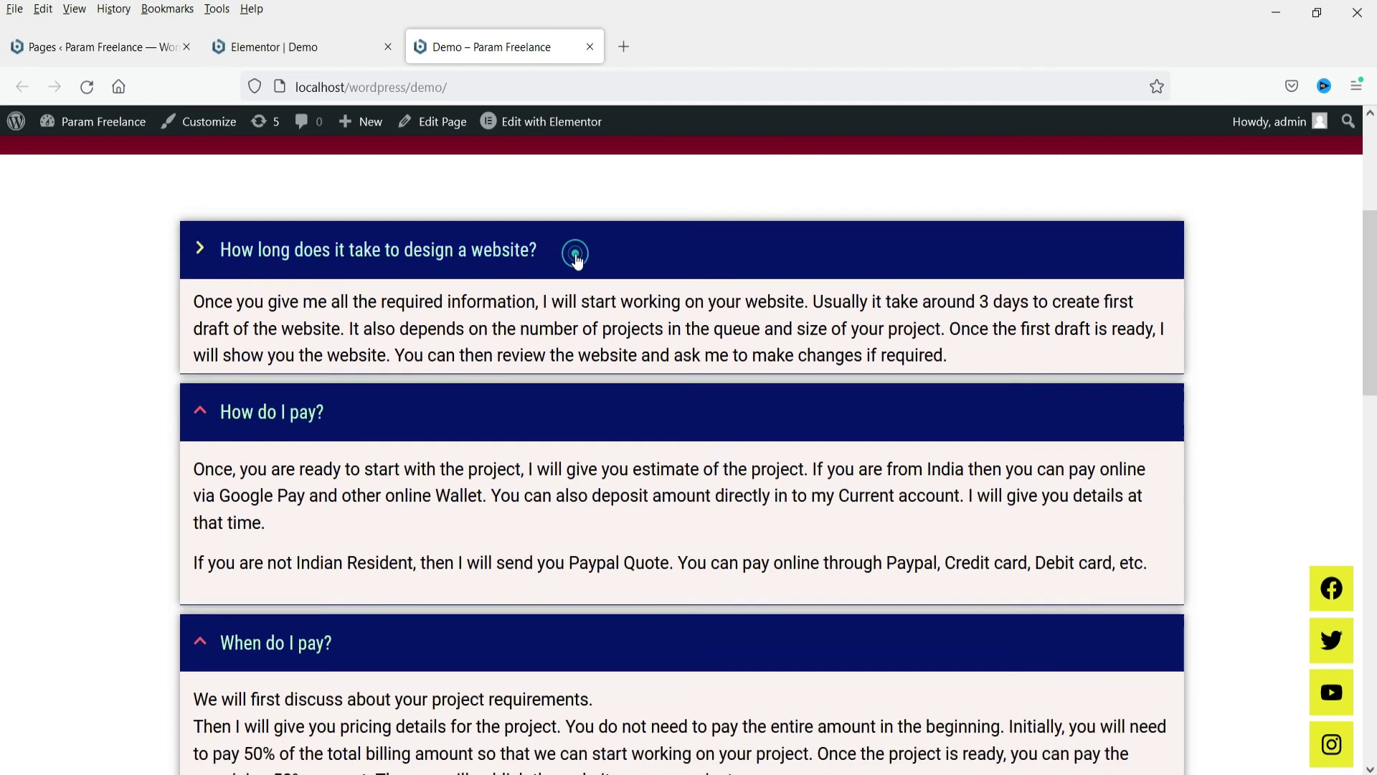
left_click(577, 258)
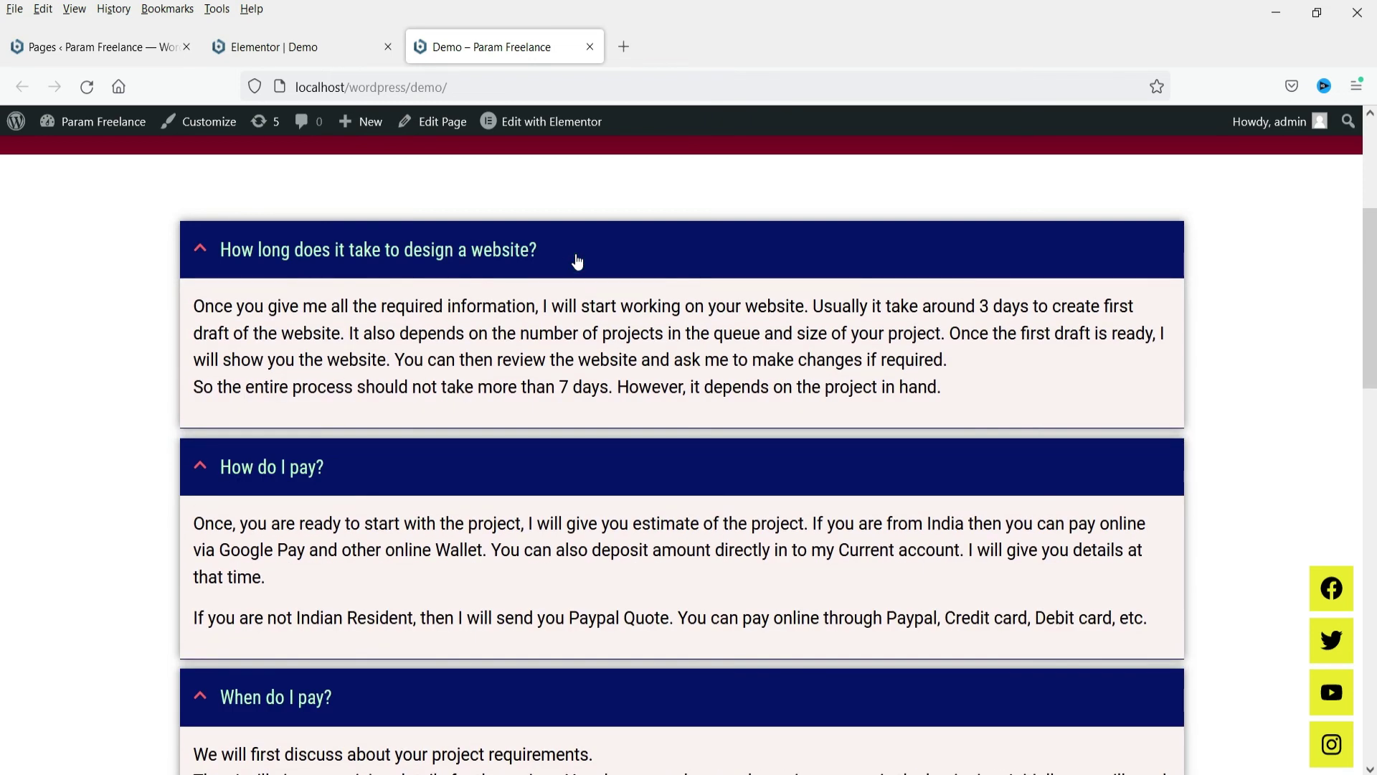
left_click(577, 258)
left_click(577, 258)
Step: Open the accordion items in turn, ending with 'How do I pay?' expanded
scroll(102, 352, "down", 12)
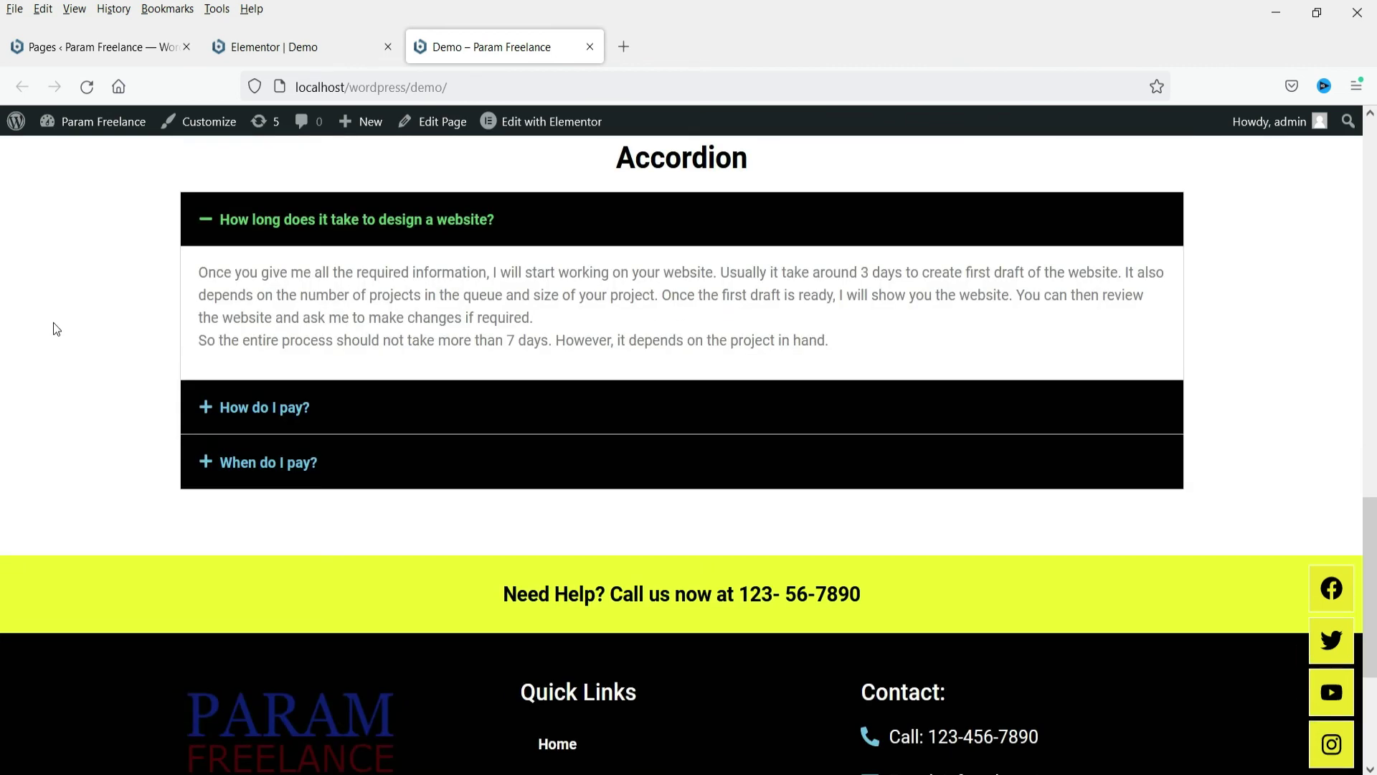
left_click(428, 417)
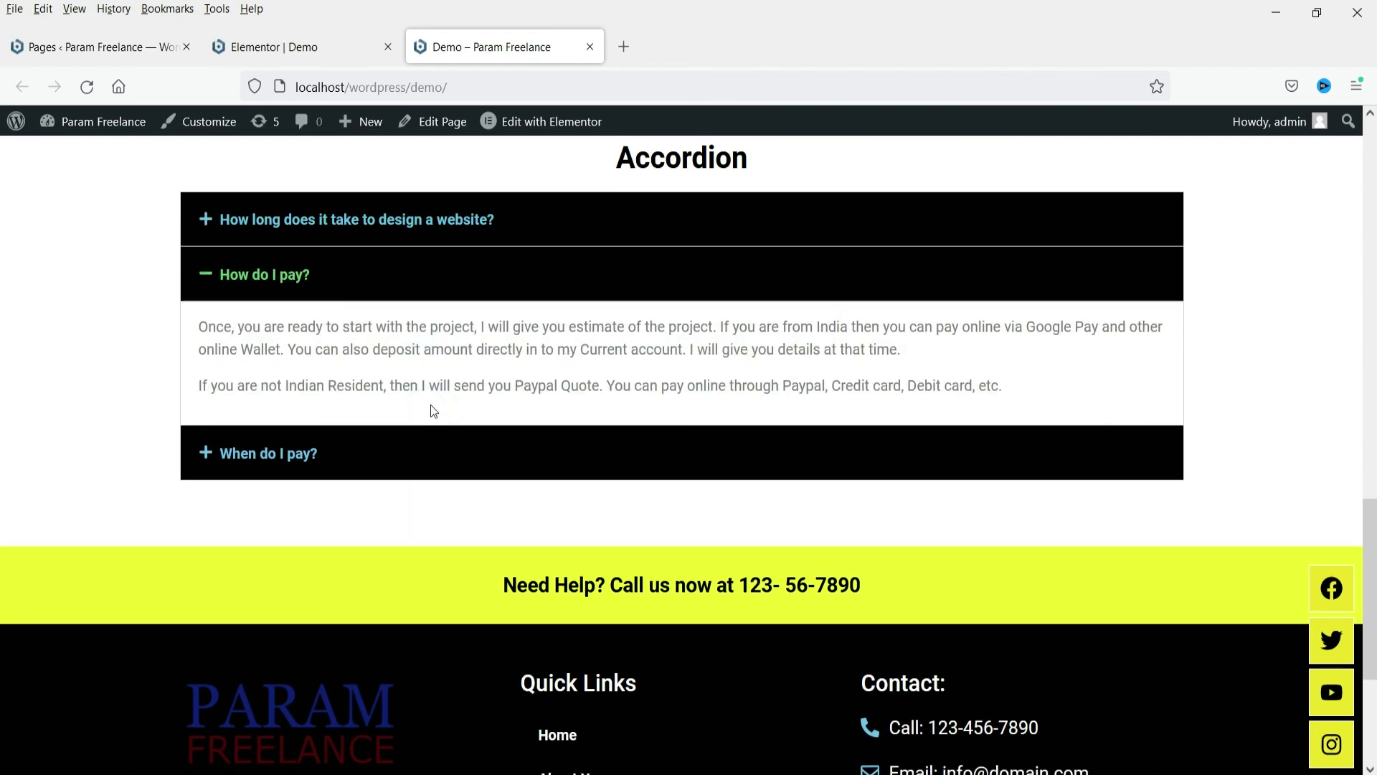
left_click(385, 457)
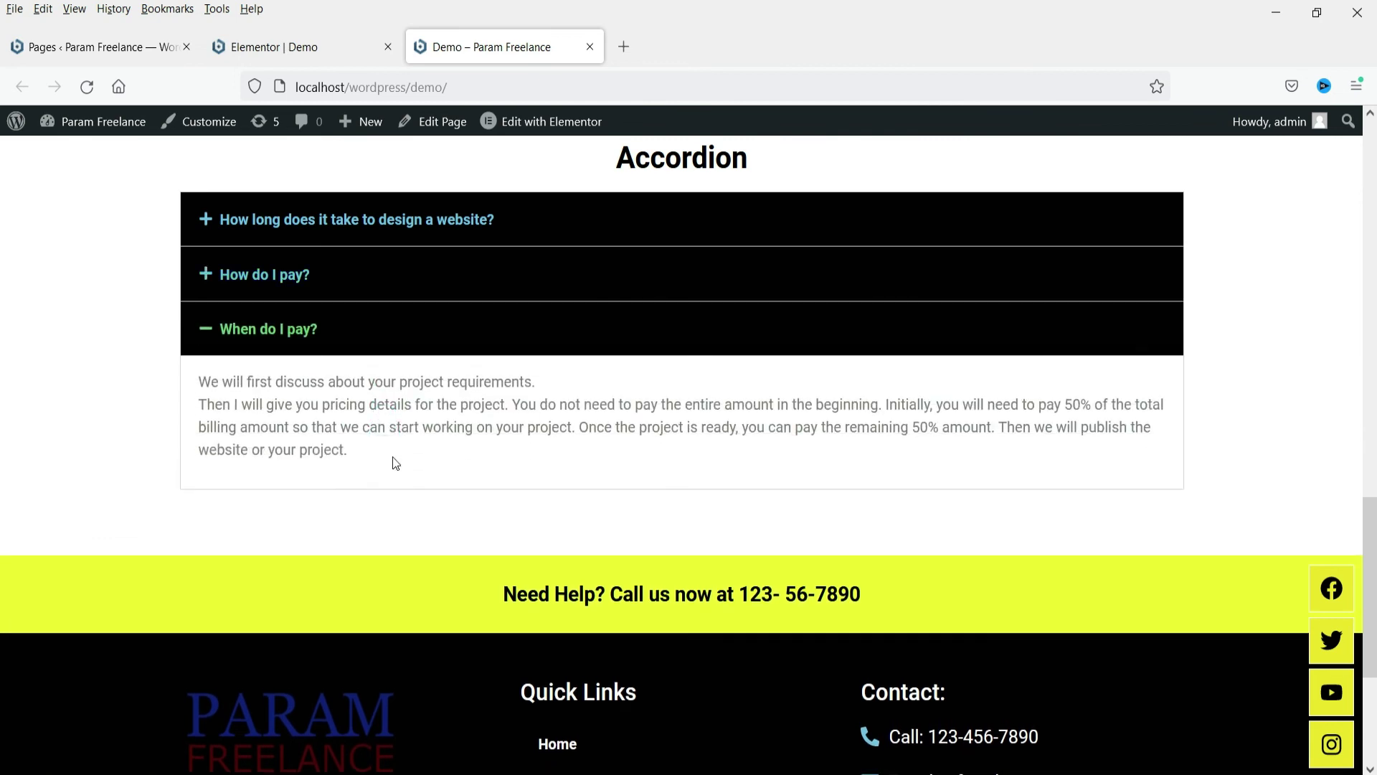
left_click(562, 230)
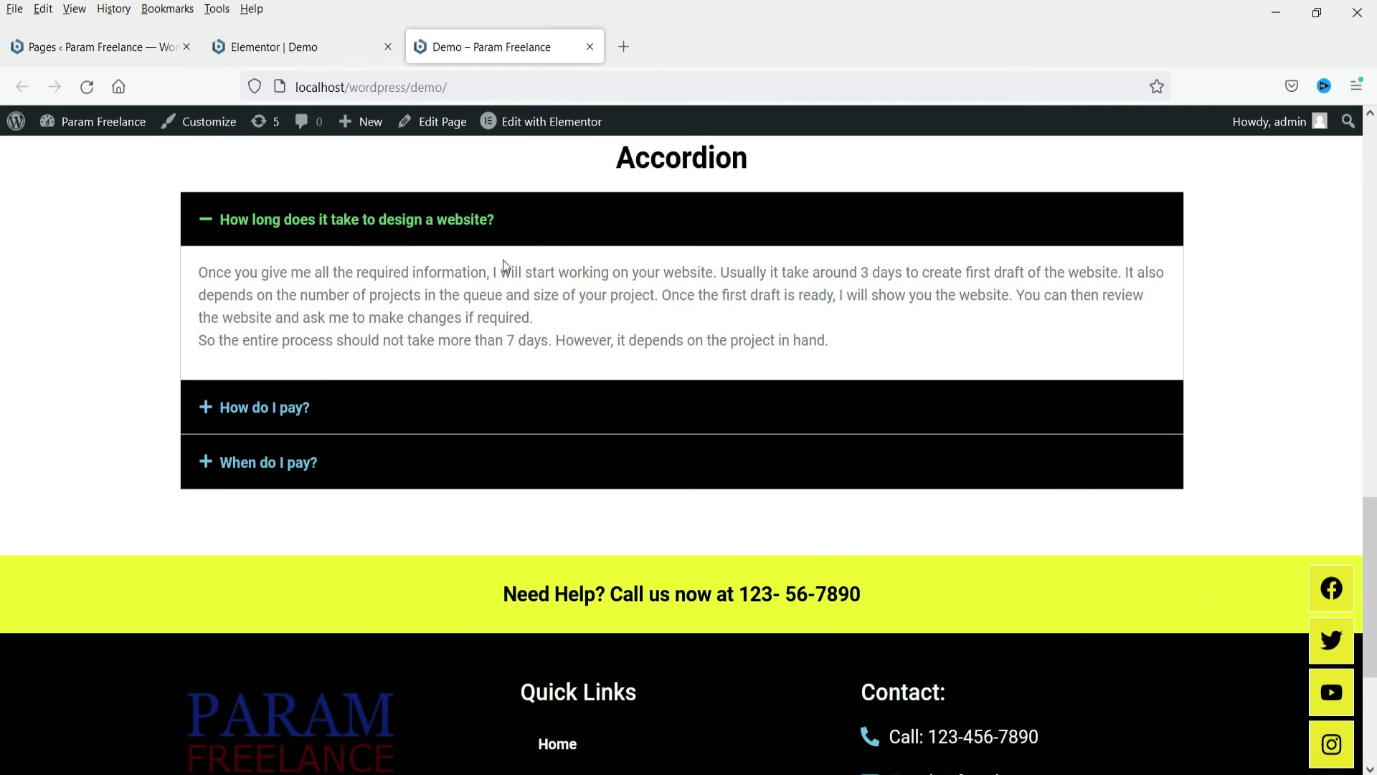
left_click(421, 416)
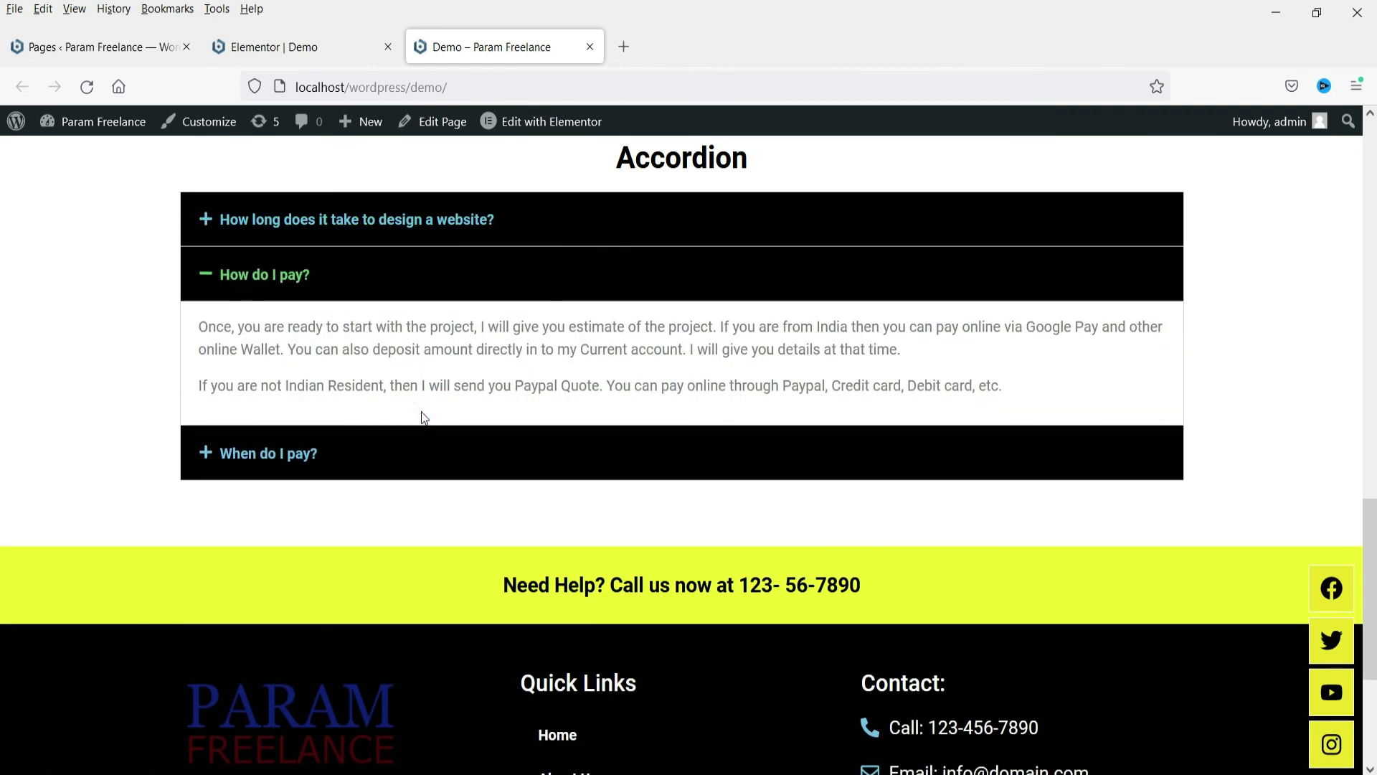